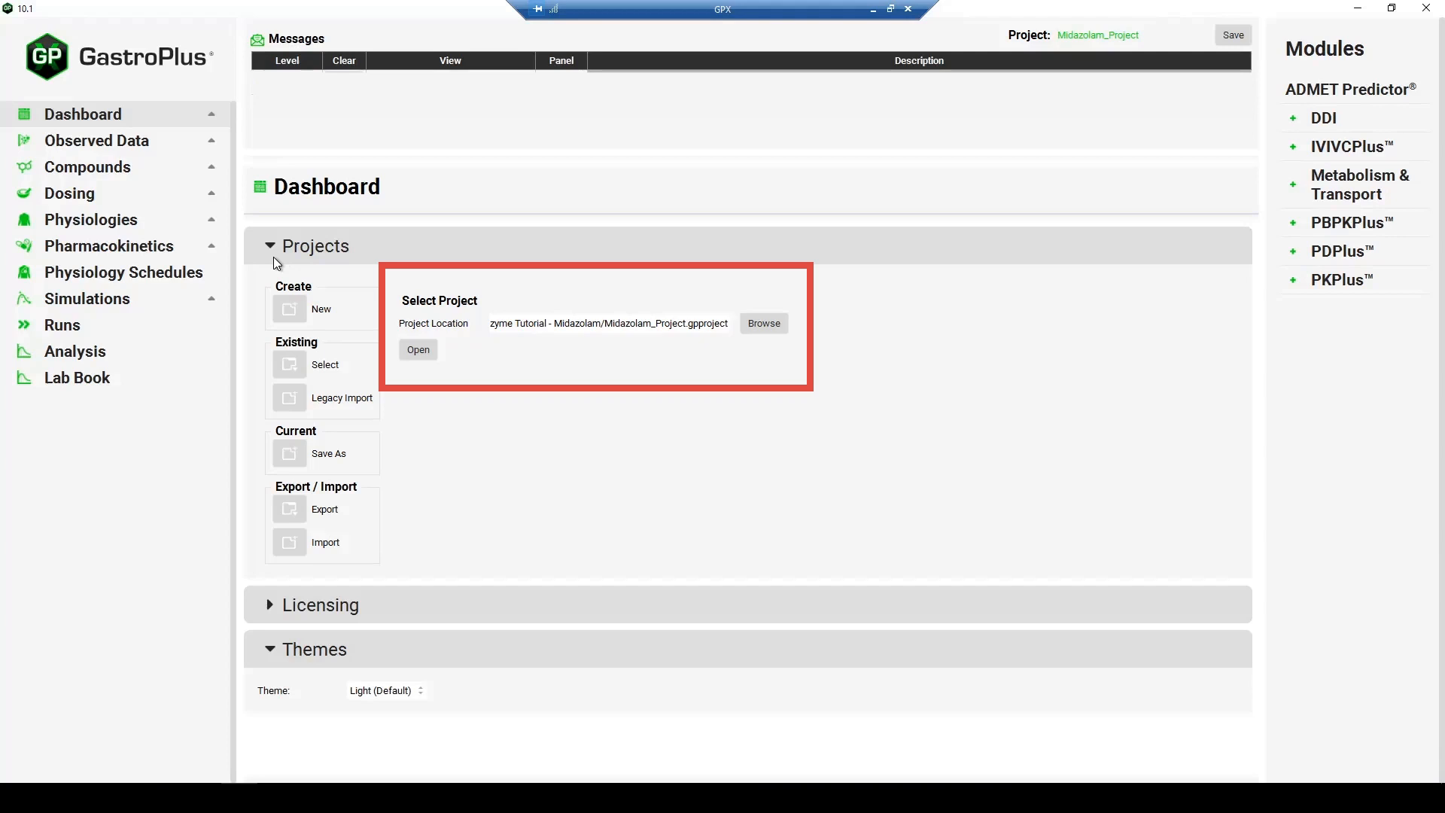
- Review the enzyme kinetics settings of the Midazolam compound
click(133, 166)
click(333, 230)
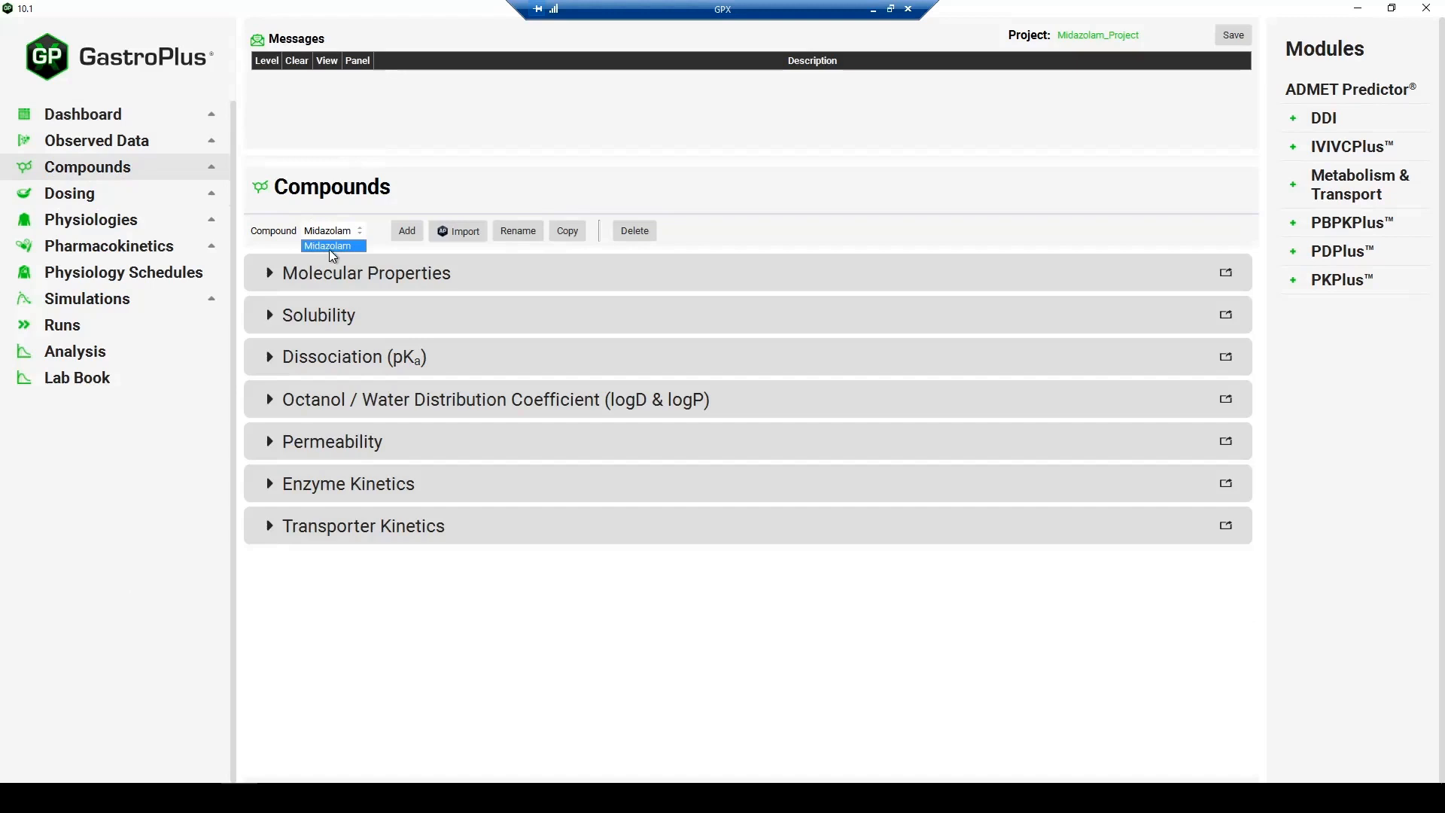
click(343, 240)
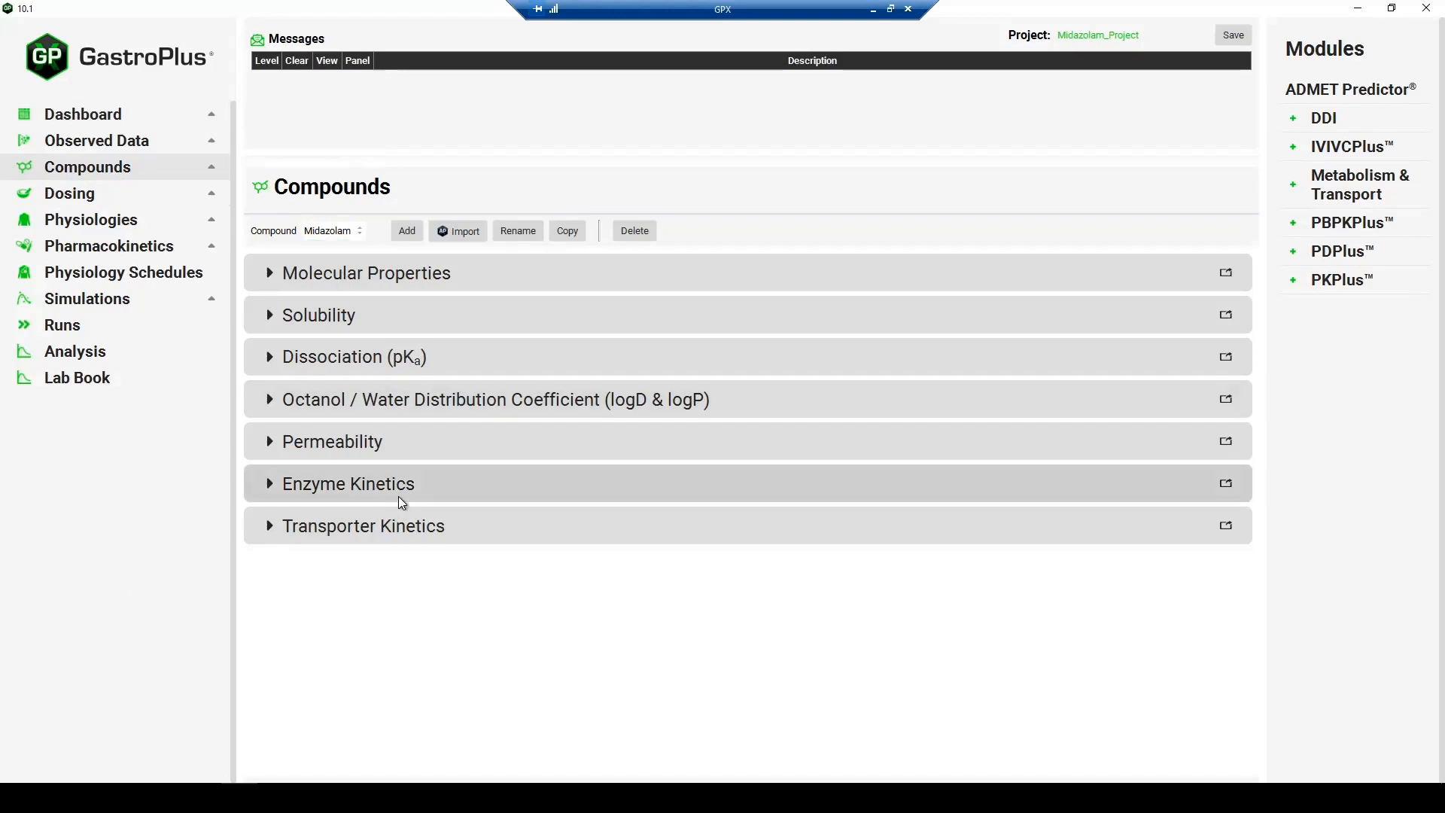
click(401, 491)
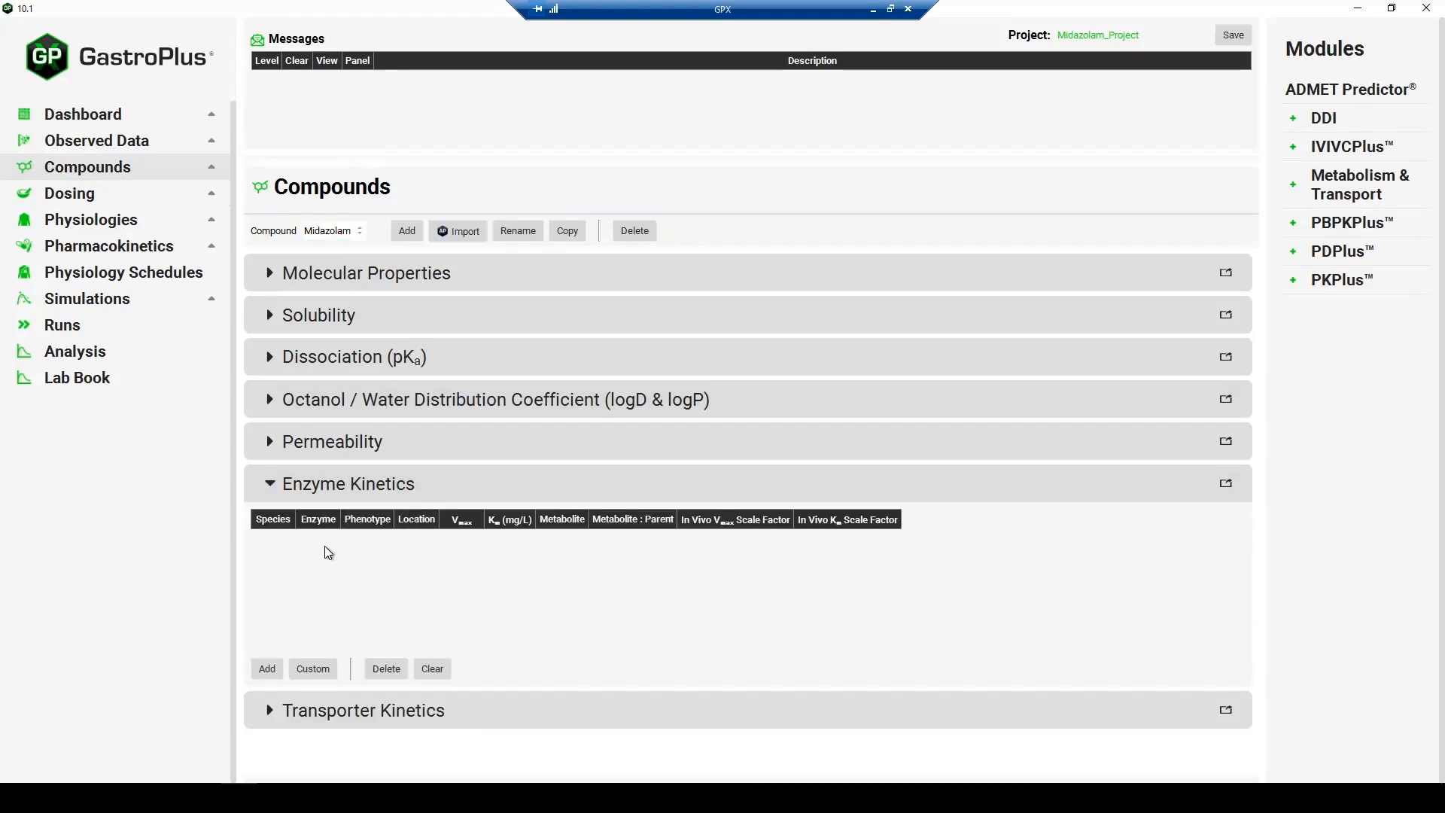
click(369, 489)
- Examine the project's dosing formulations and the IV bolus and PO solution dosing schedules
click(138, 187)
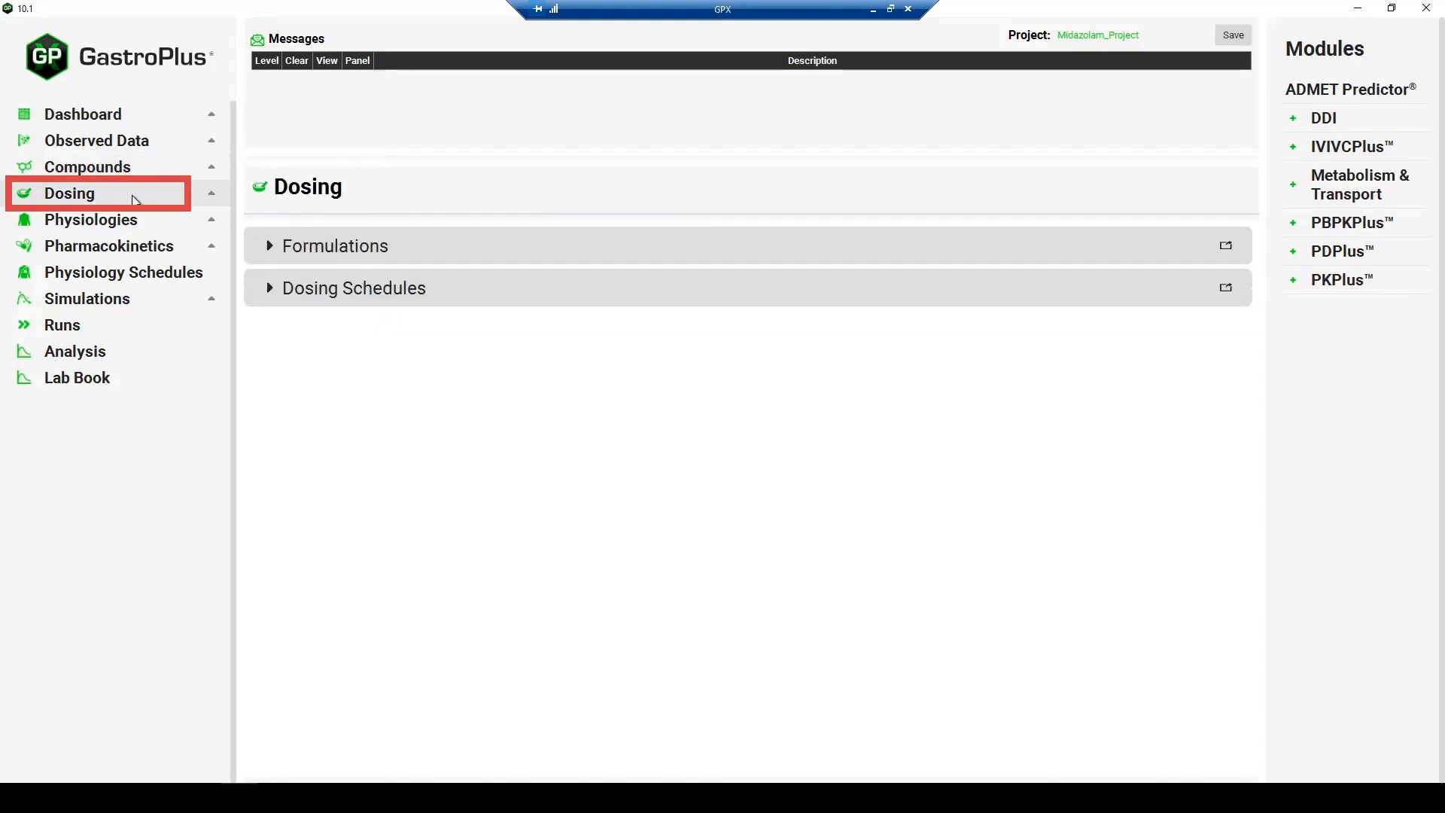
click(340, 247)
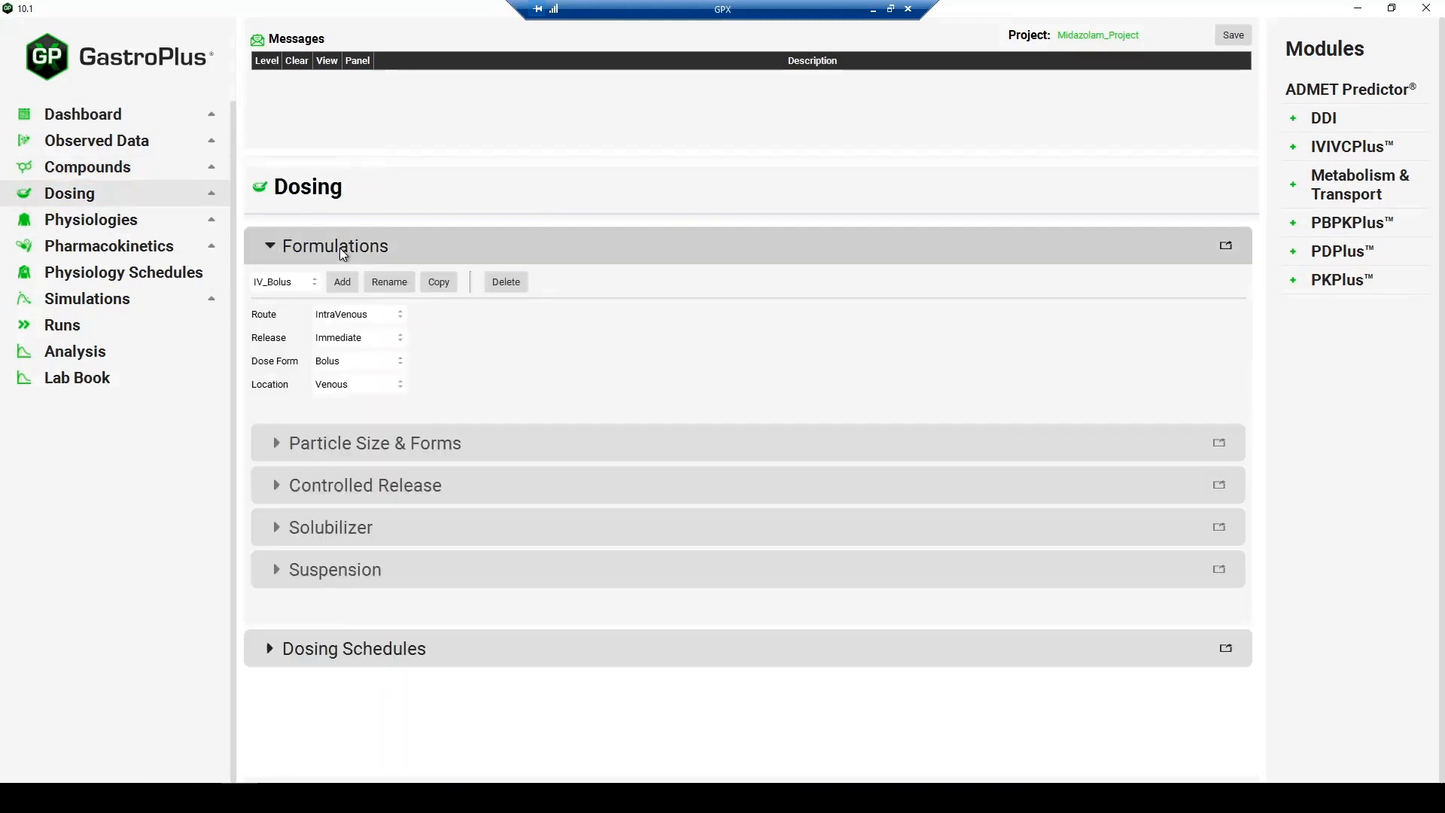
click(313, 283)
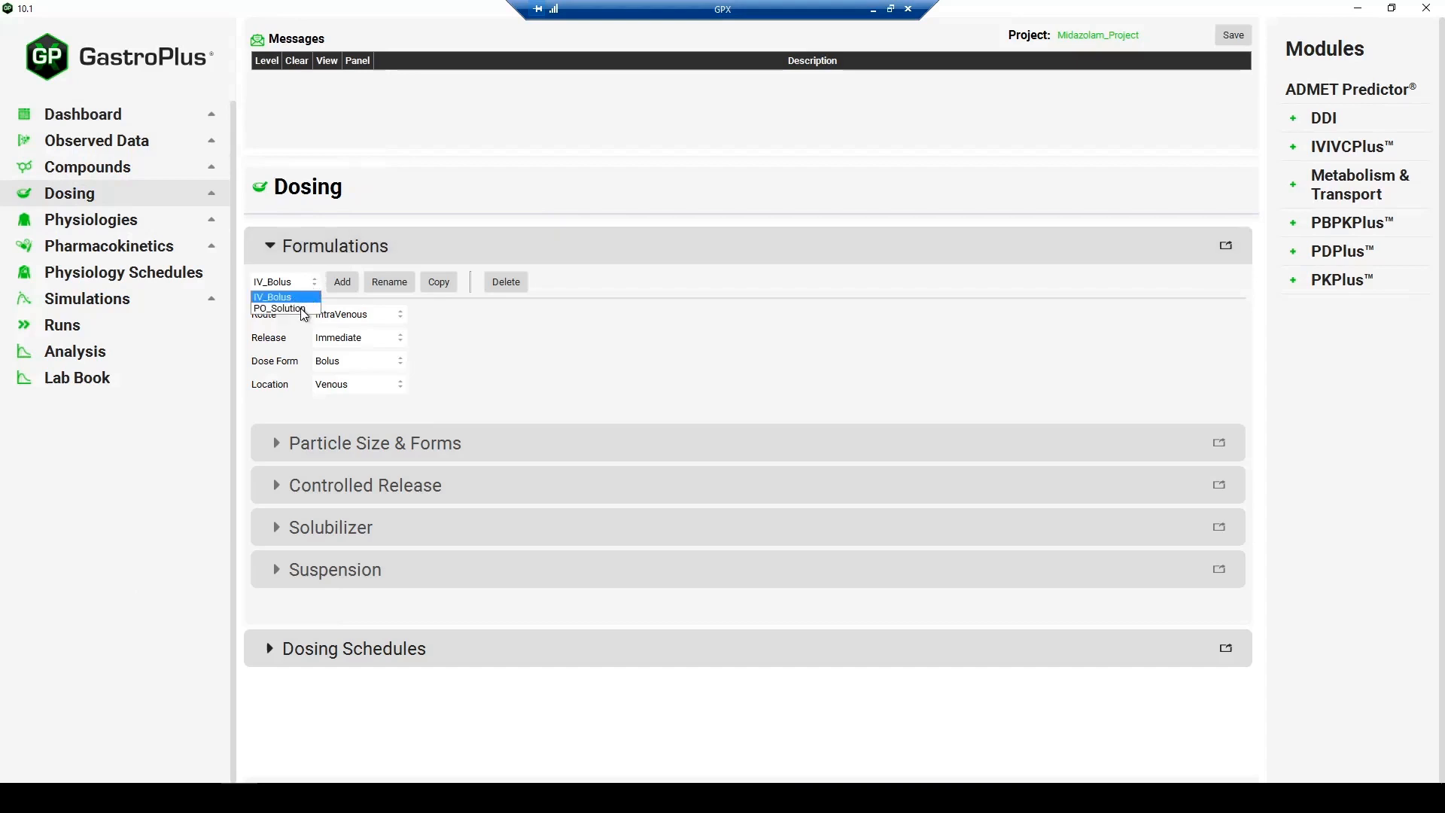
click(325, 260)
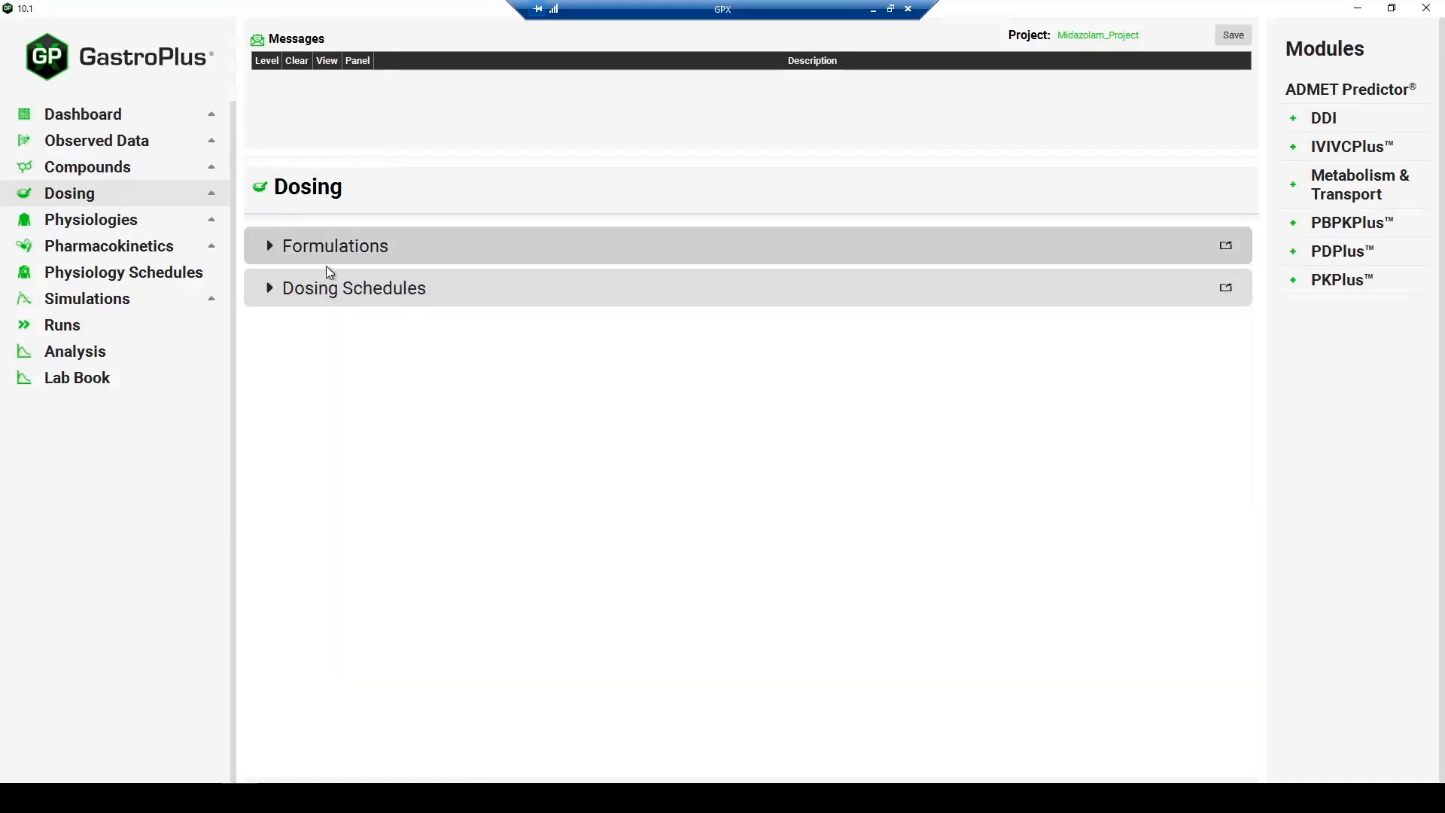
click(359, 301)
click(457, 326)
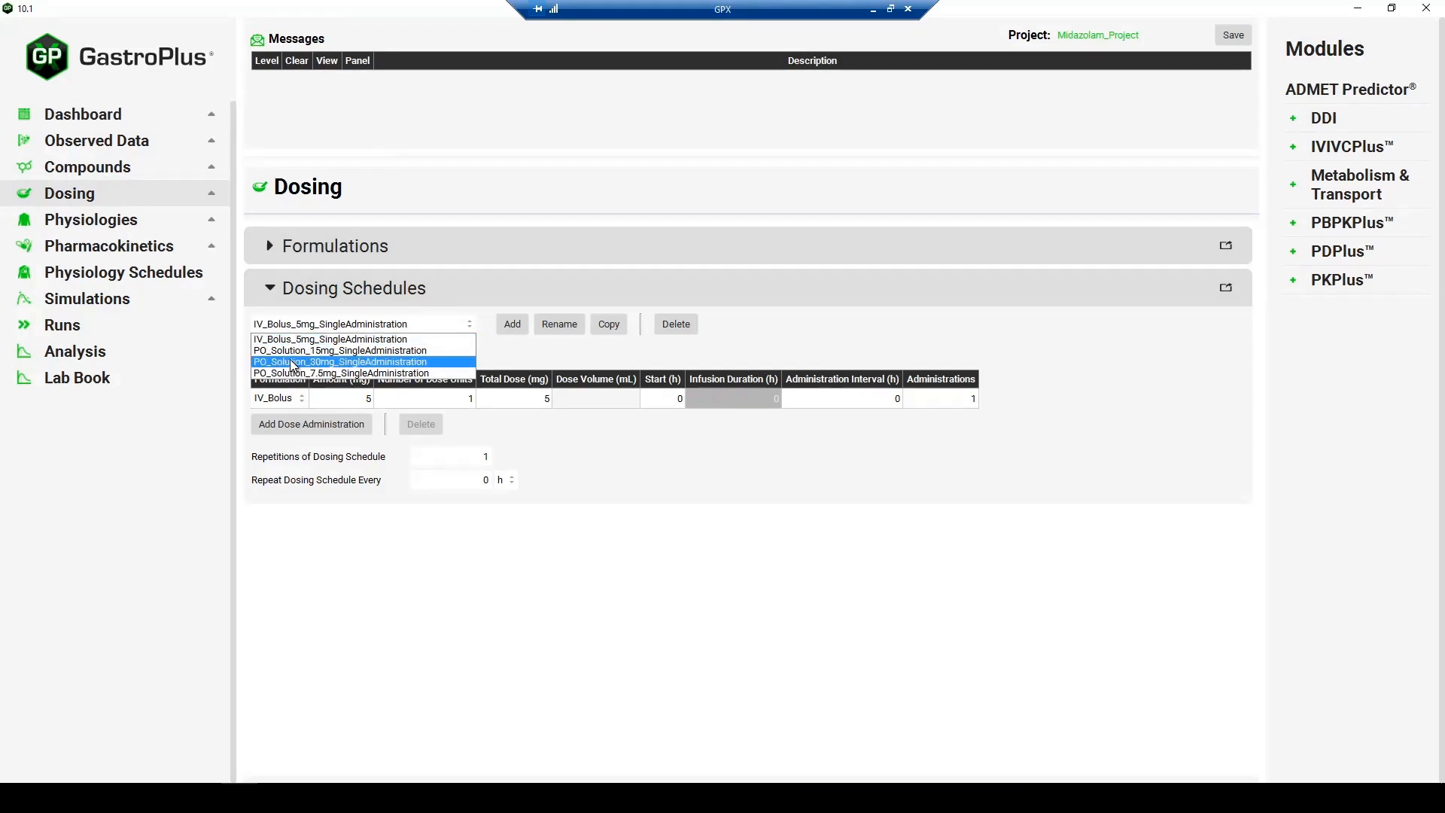
click(355, 299)
click(355, 299)
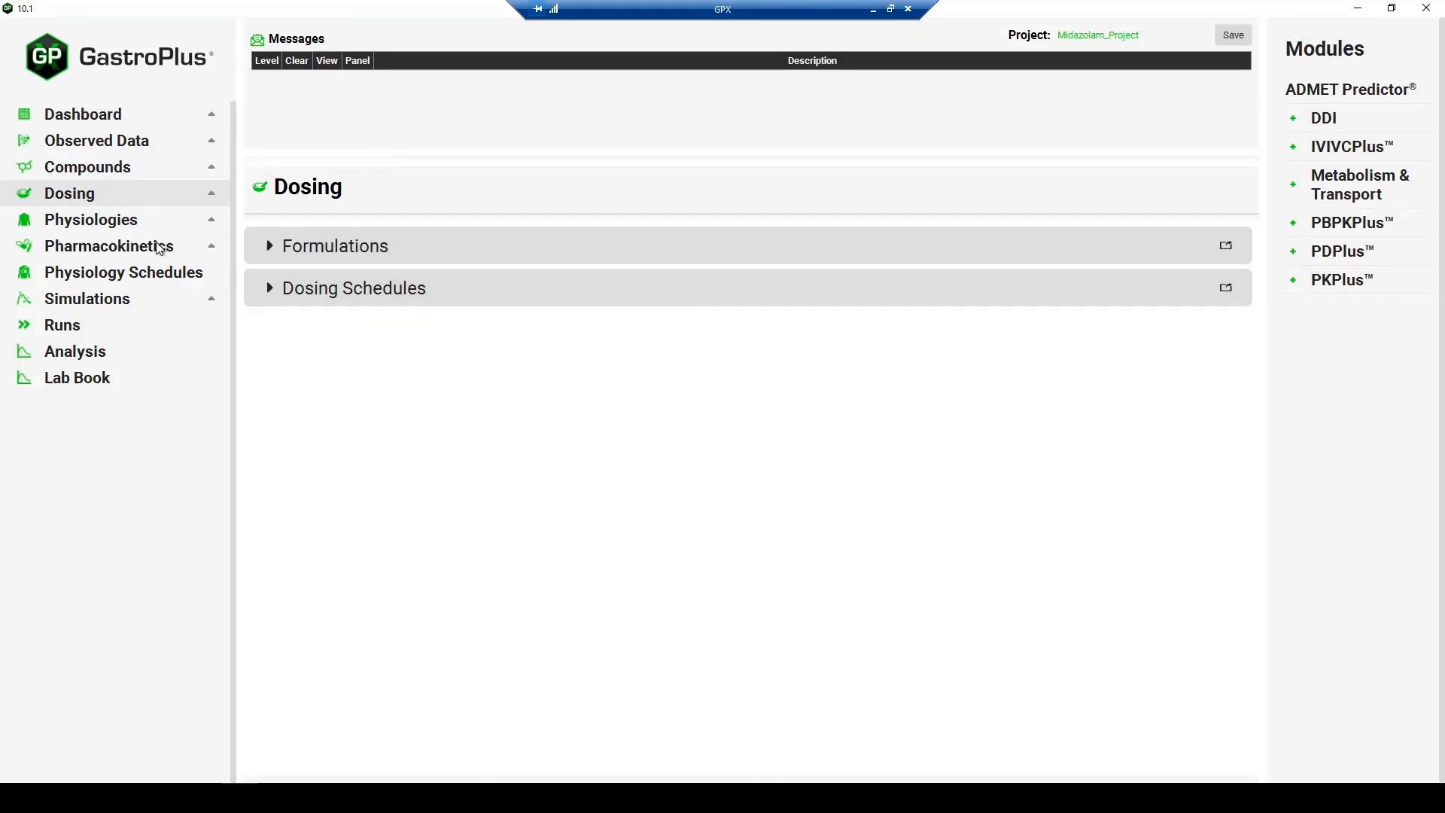
- Review the Human_25yo_70kg physiology and Midazolam's PBPKPlus model, including the clearance values in its tissue table
click(152, 222)
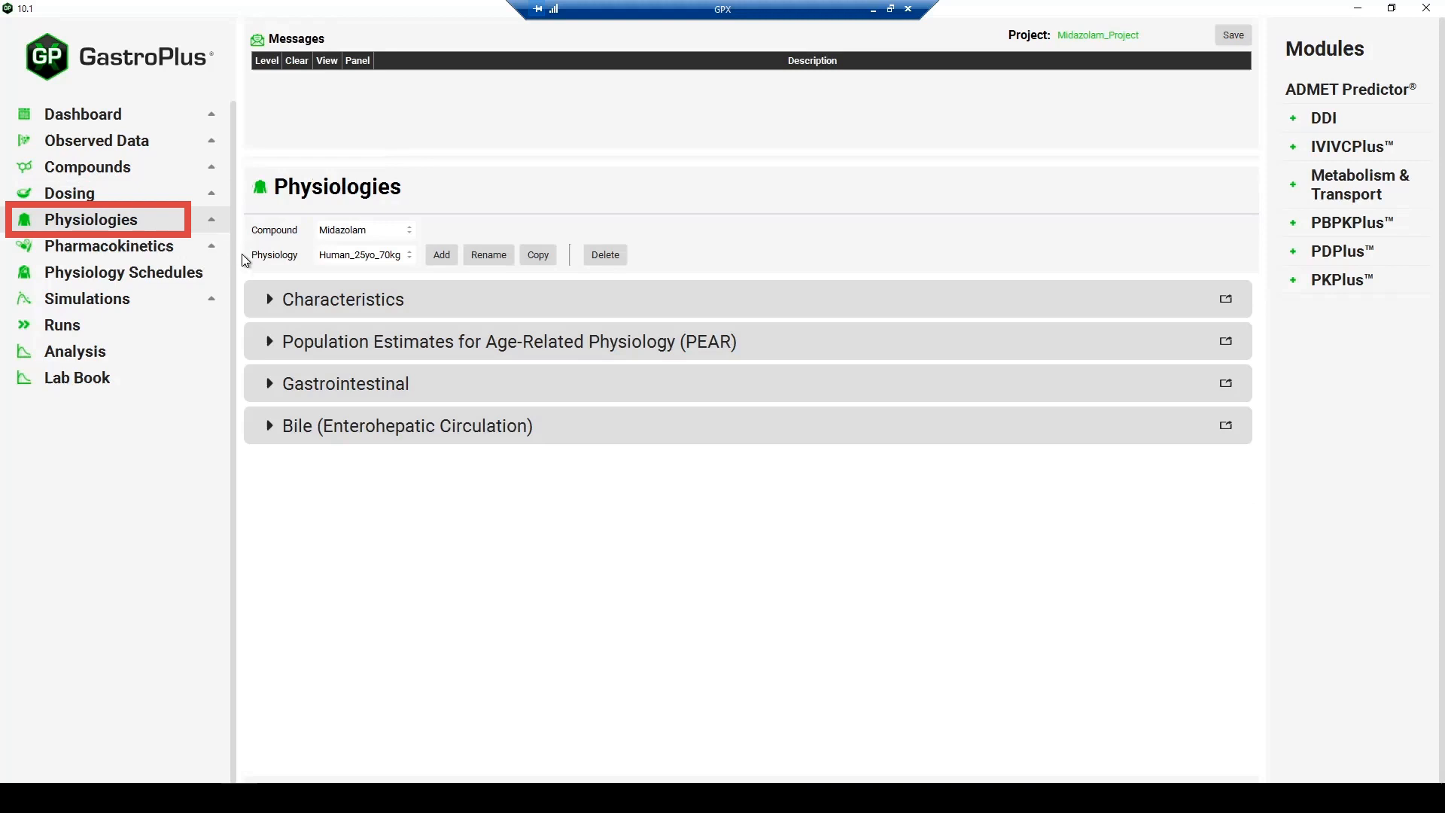
click(343, 305)
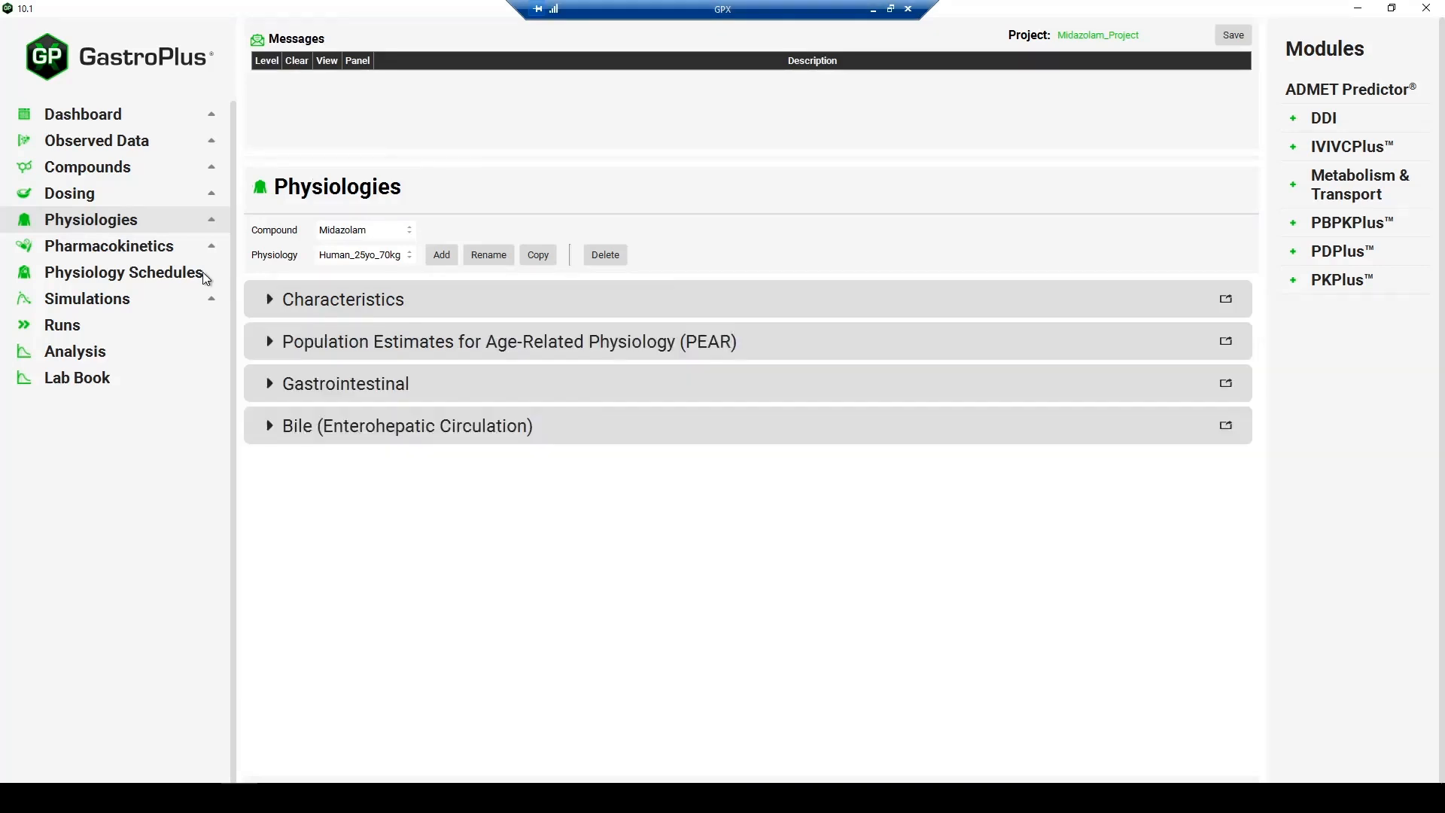
click(157, 251)
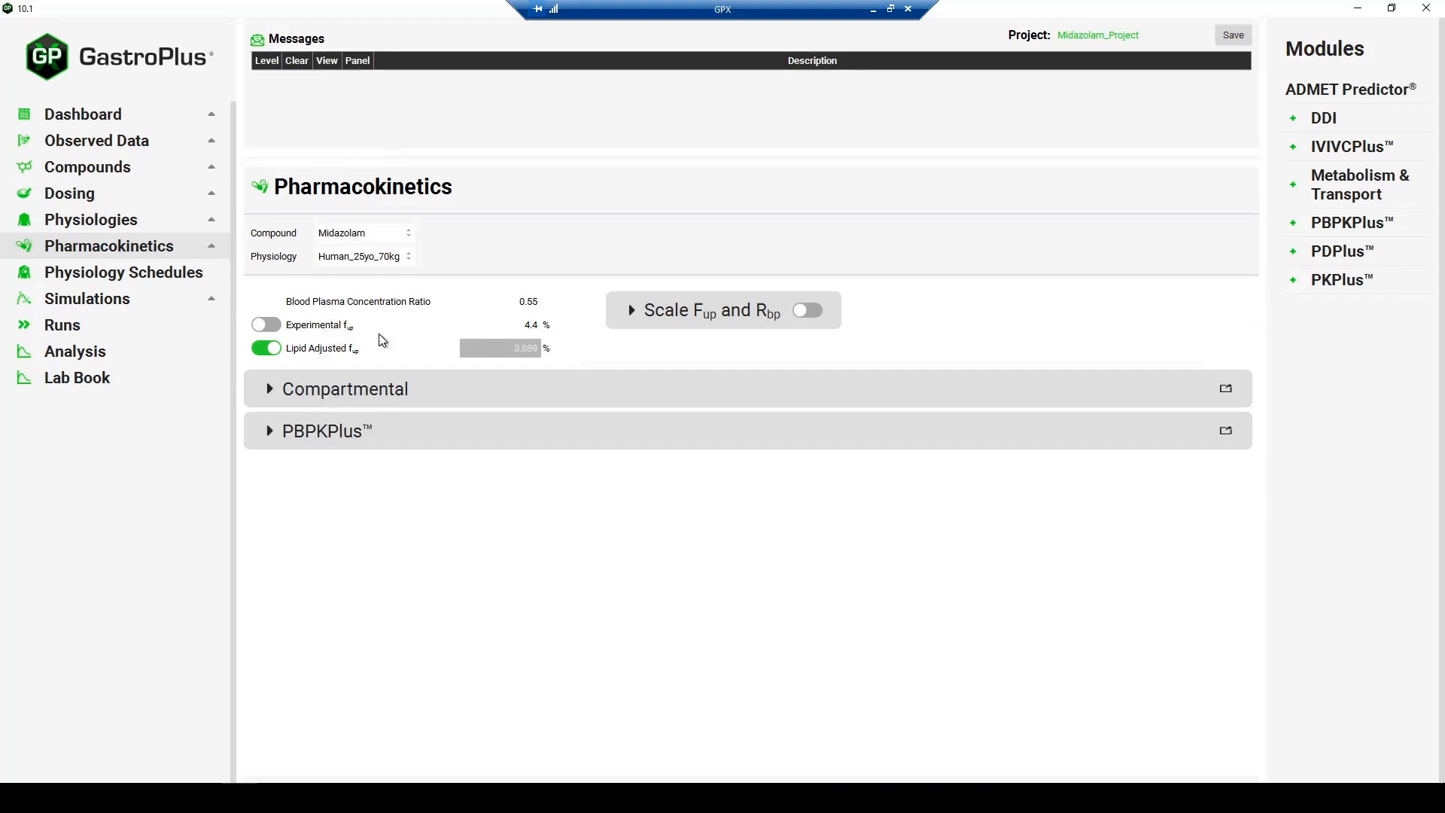
click(367, 436)
scroll(543, 504, down, 3)
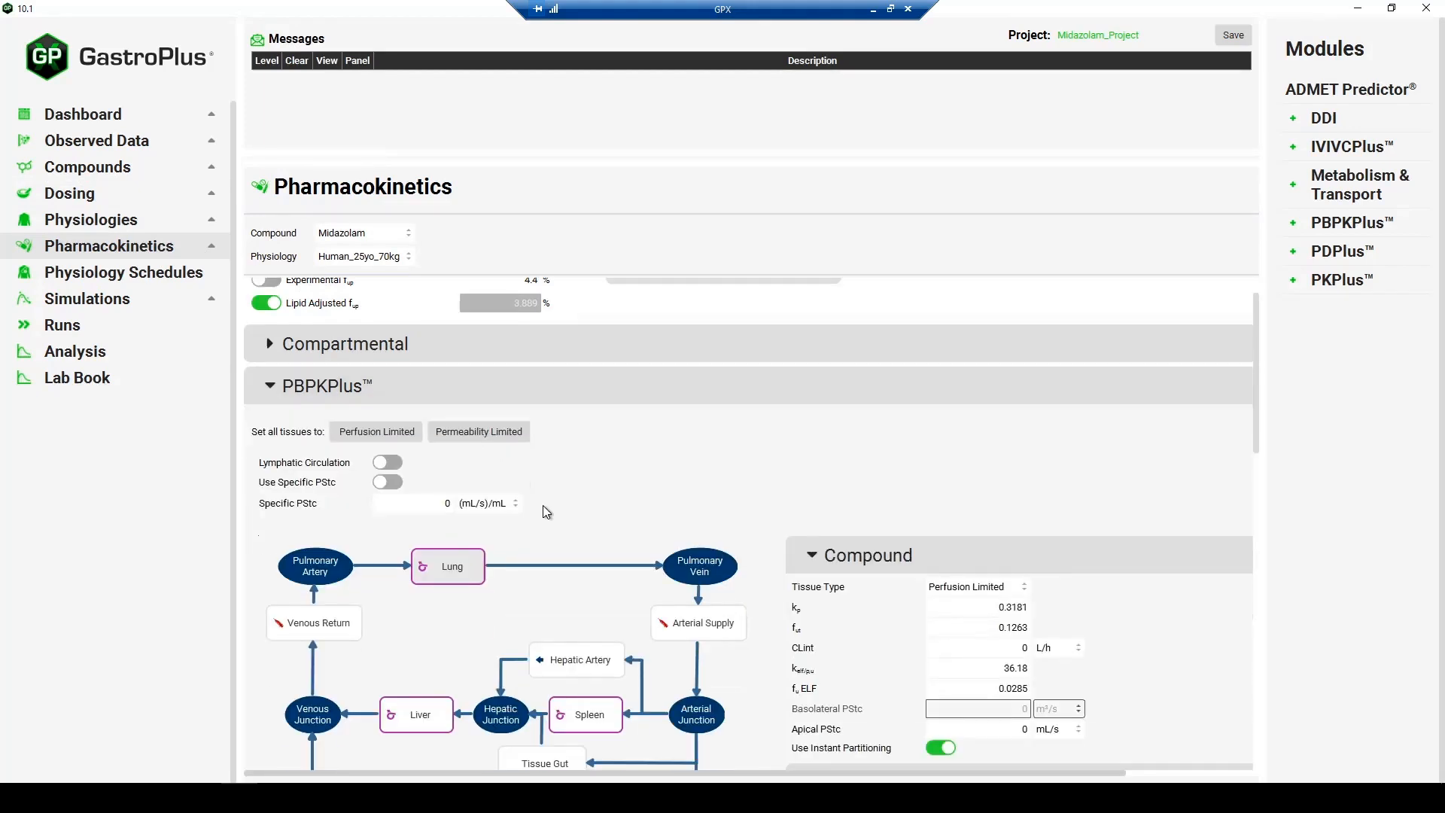
scroll(482, 490, down, 10)
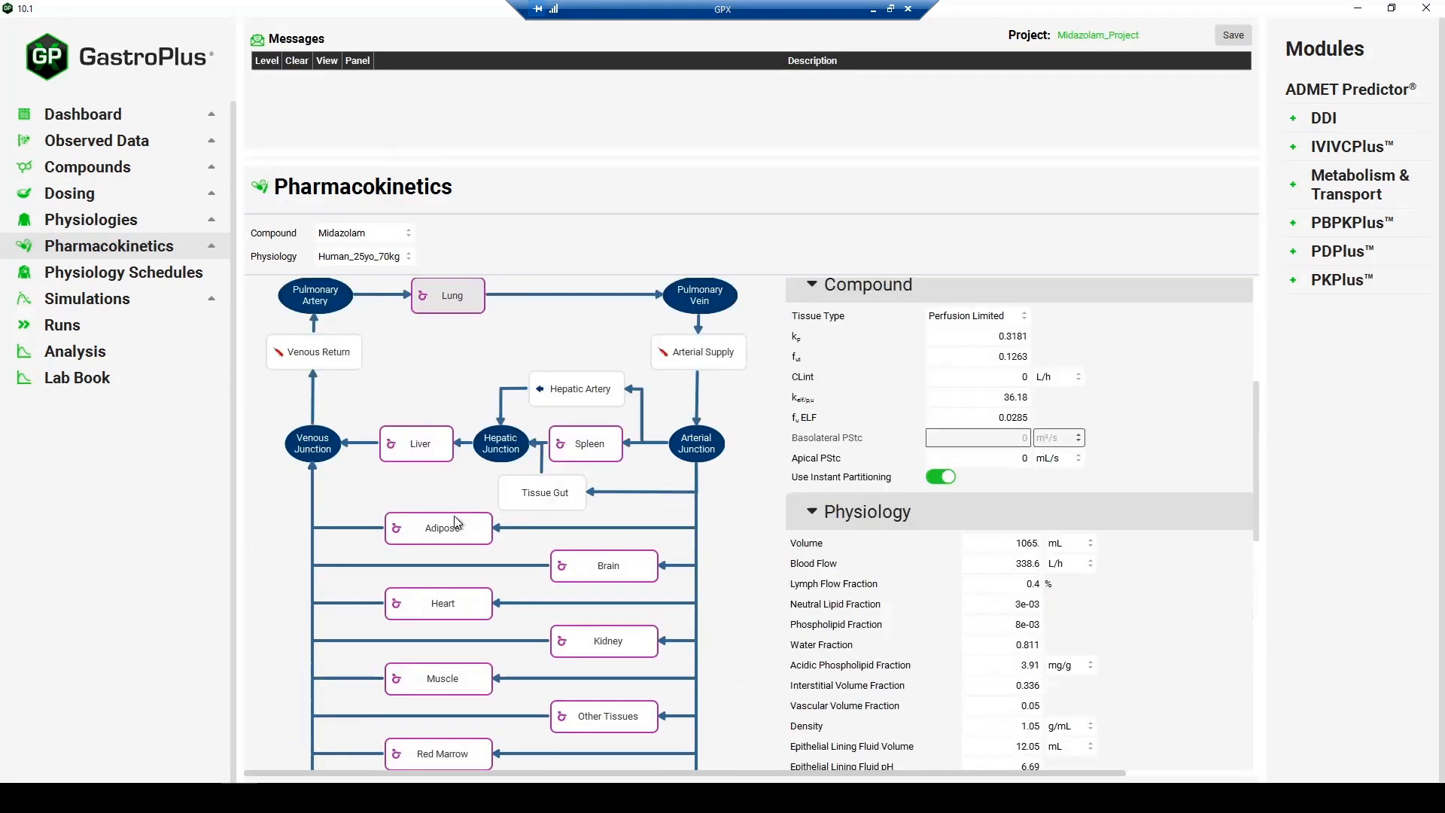
scroll(518, 551, down, 5)
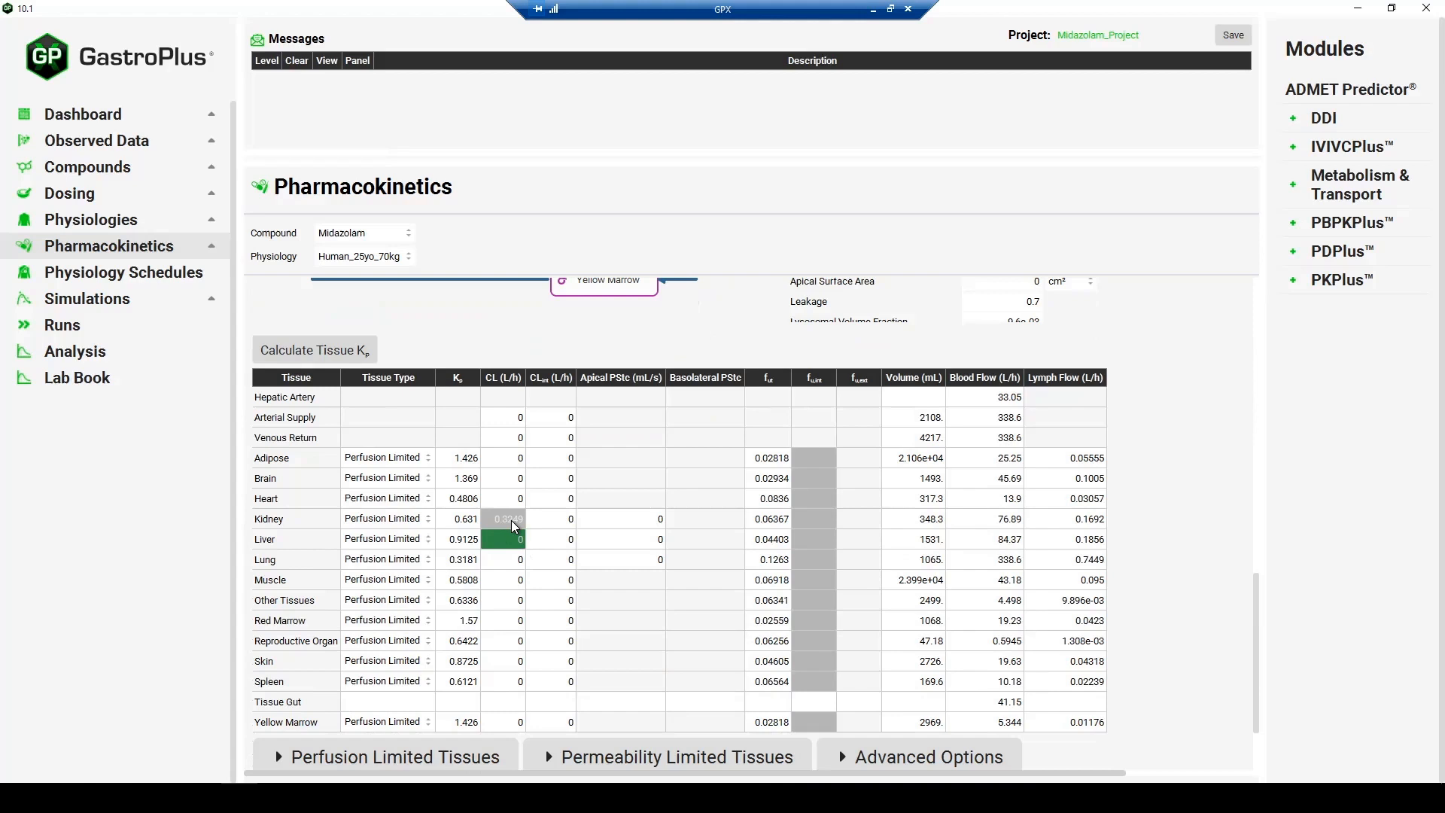
- Check which simulations are defined in the project and how the IV_Bolus_5mg Simulation is set up
click(175, 305)
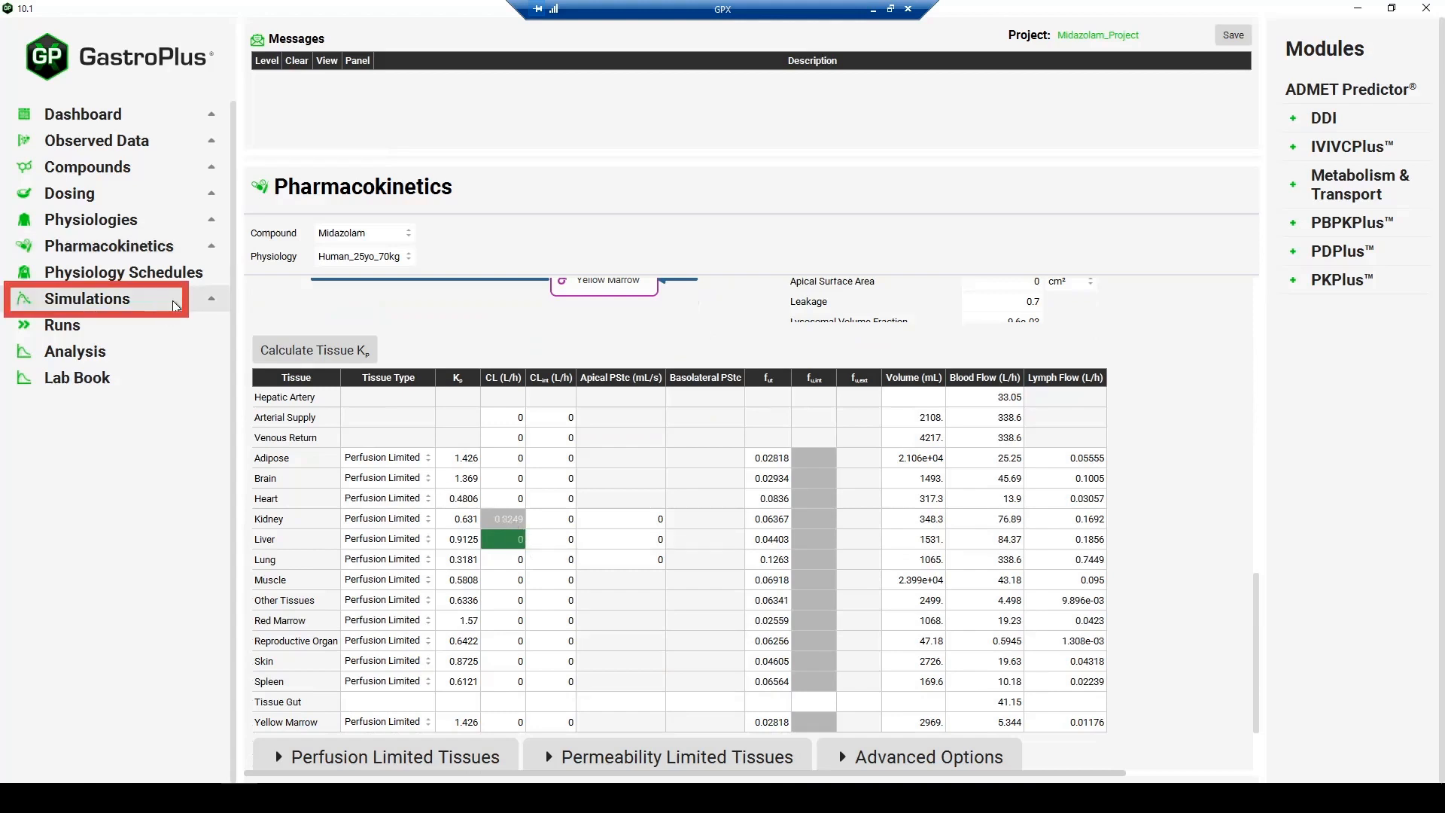
click(392, 232)
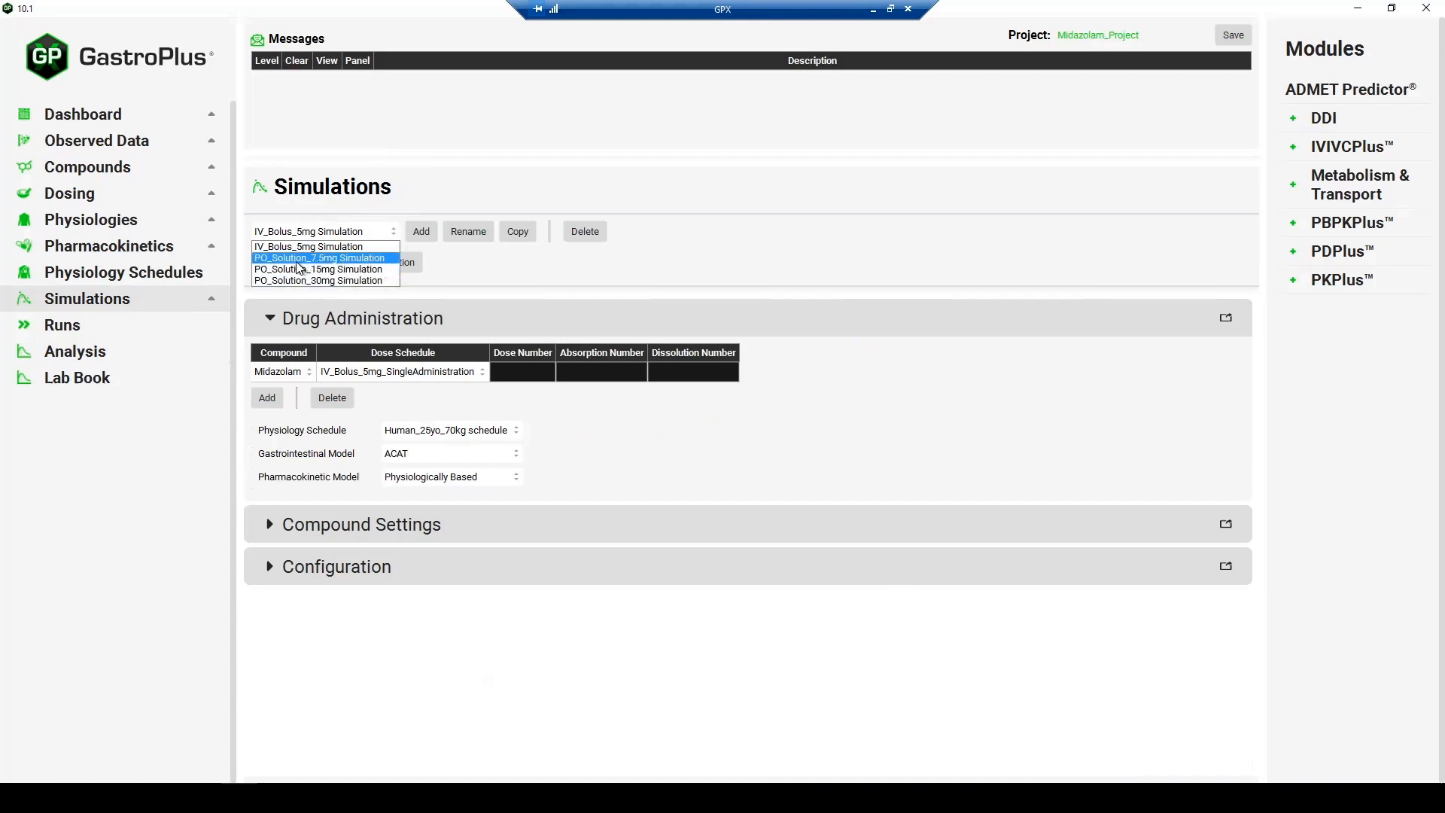
click(383, 234)
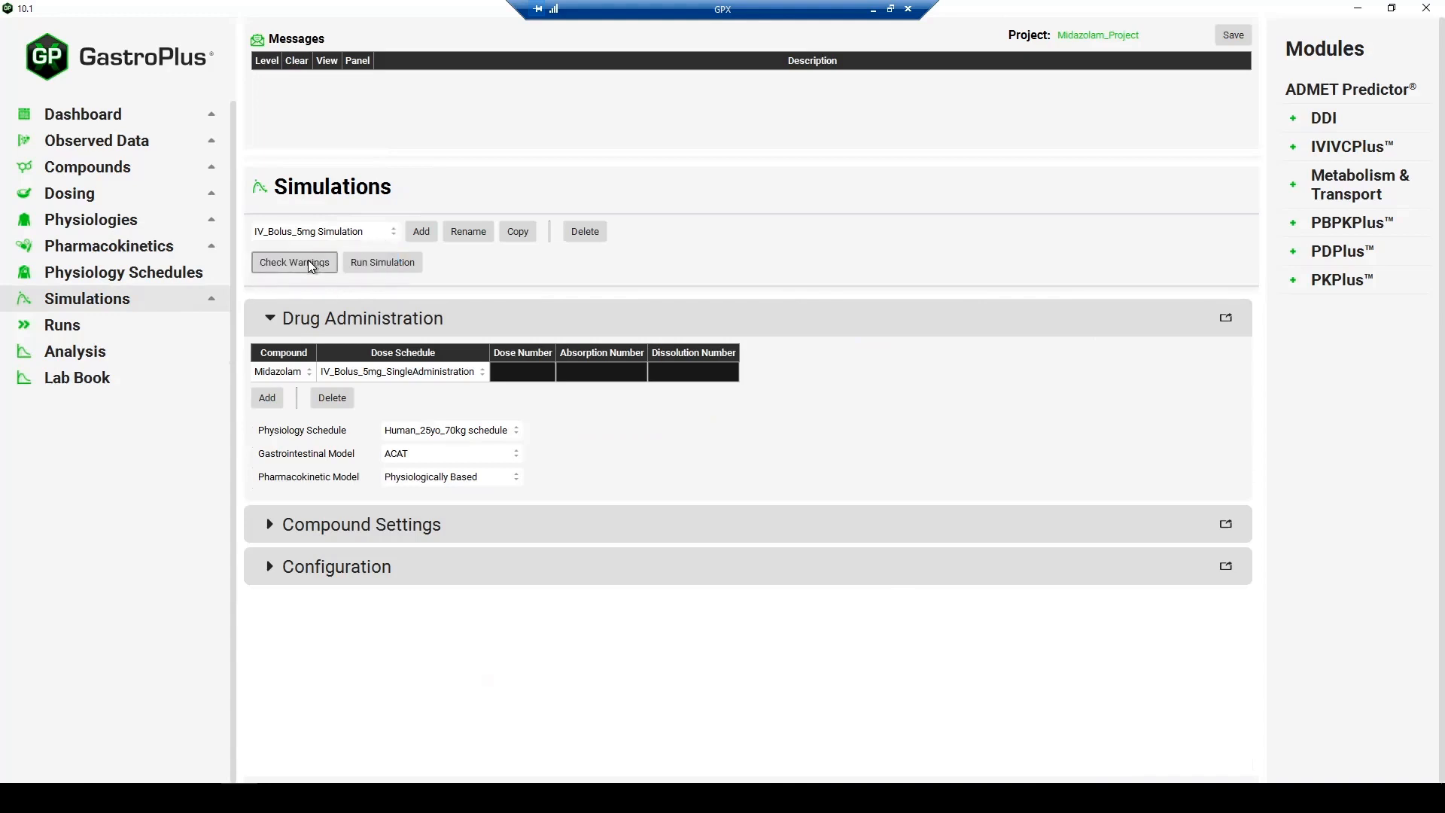
- Run the PO_Solution 7.5mg, 15mg and 30mg simulations together in a Simulations-mode run named sims
click(120, 324)
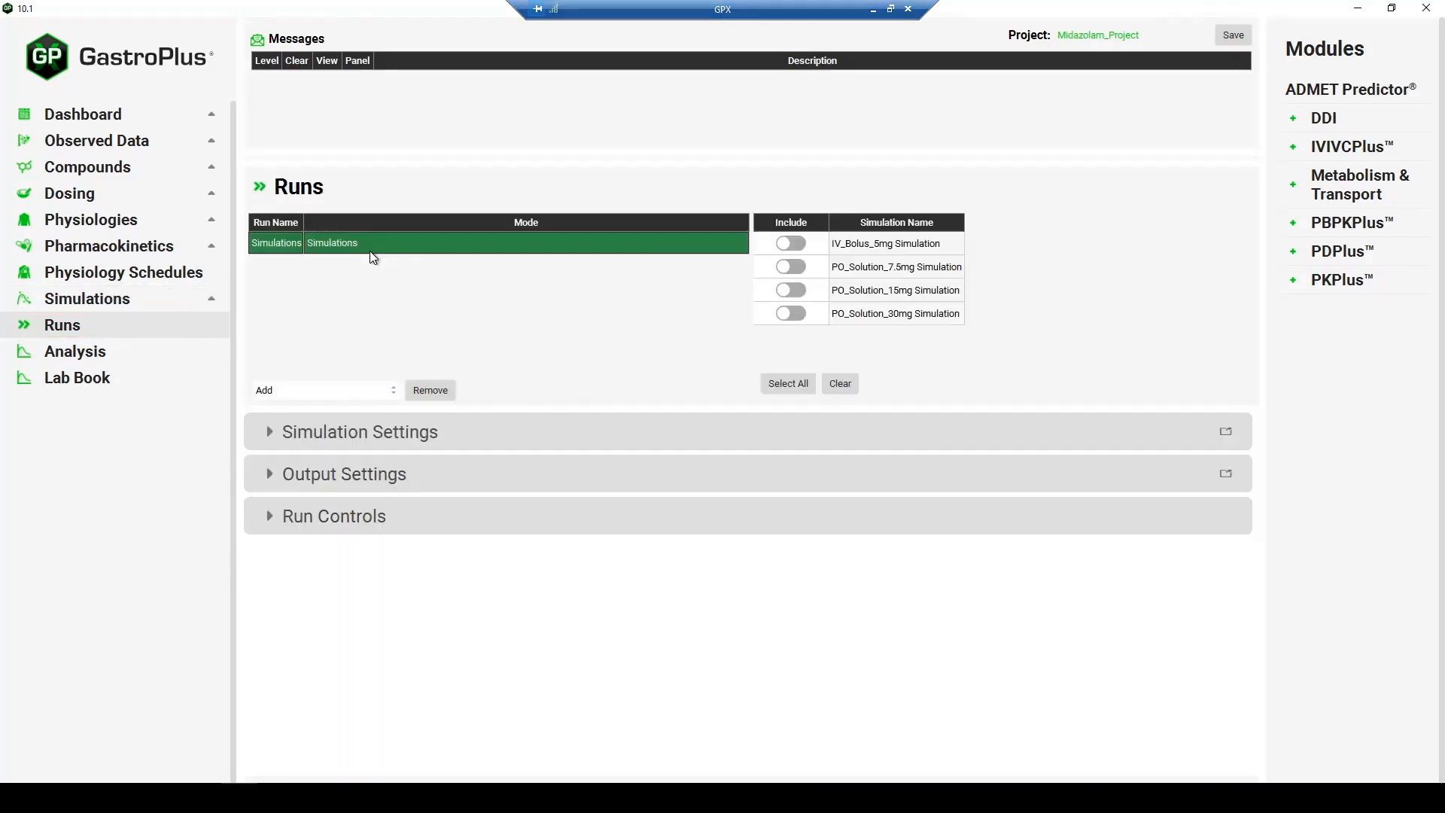
click(791, 267)
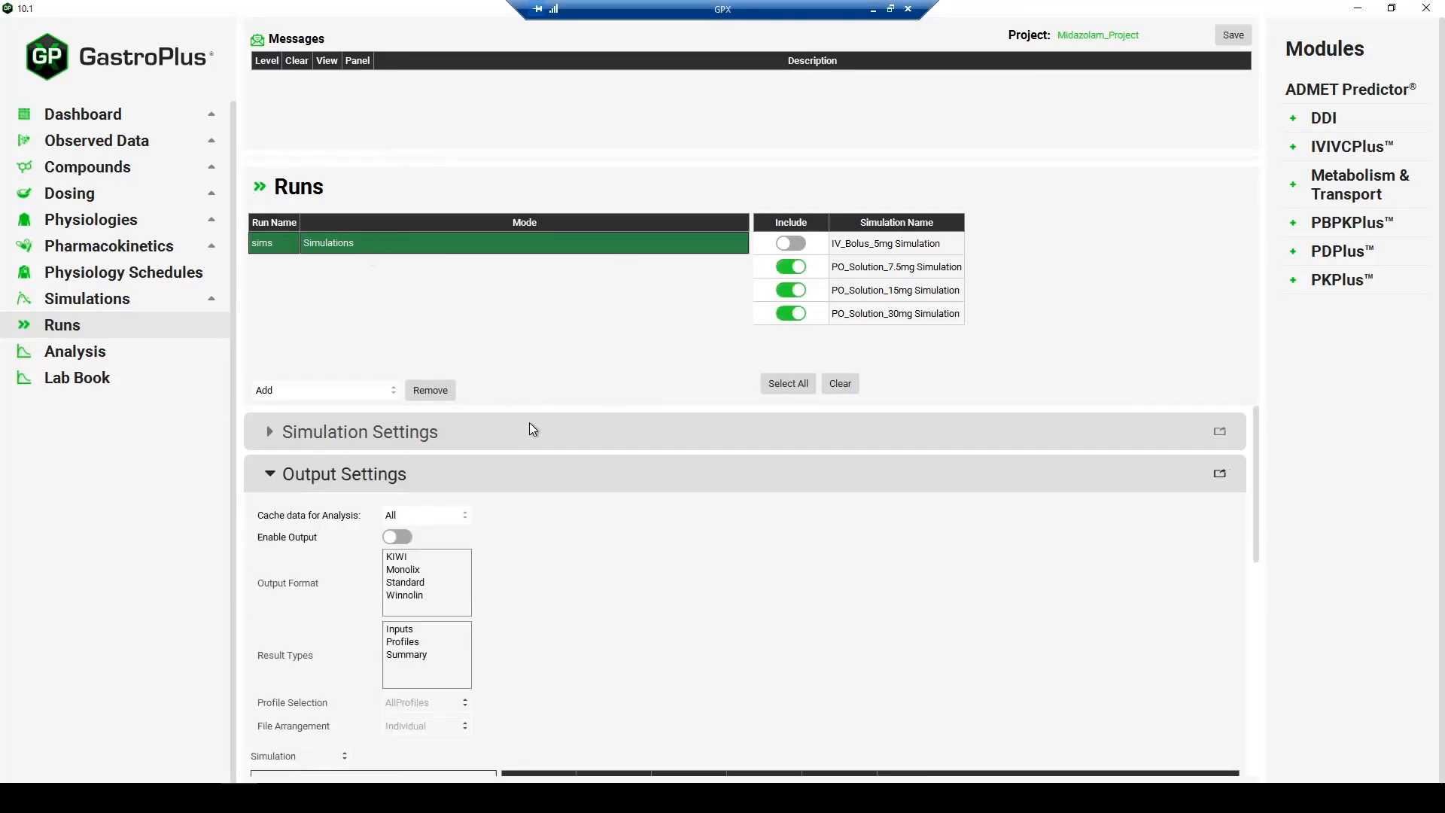
click(405, 468)
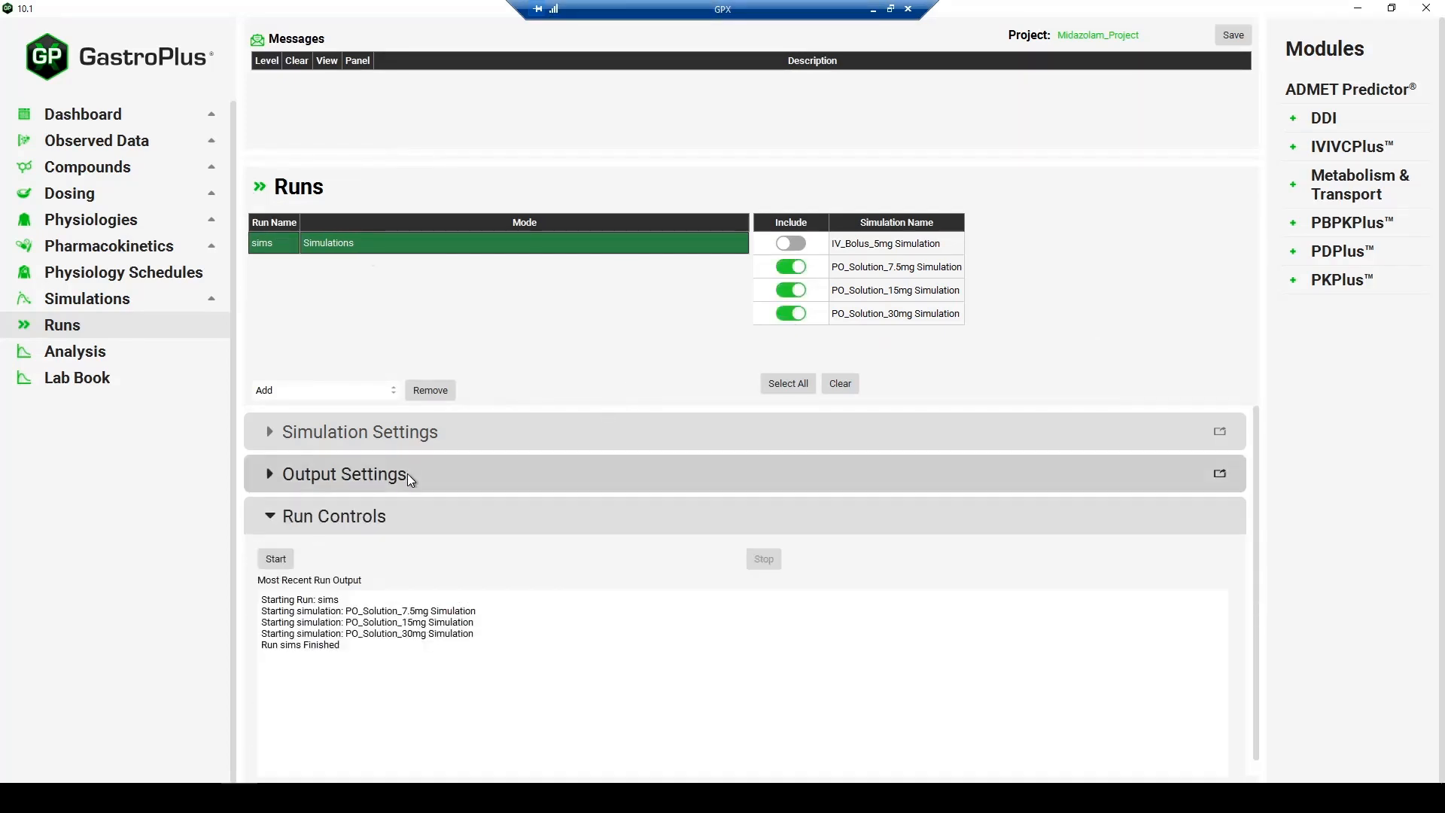
click(278, 562)
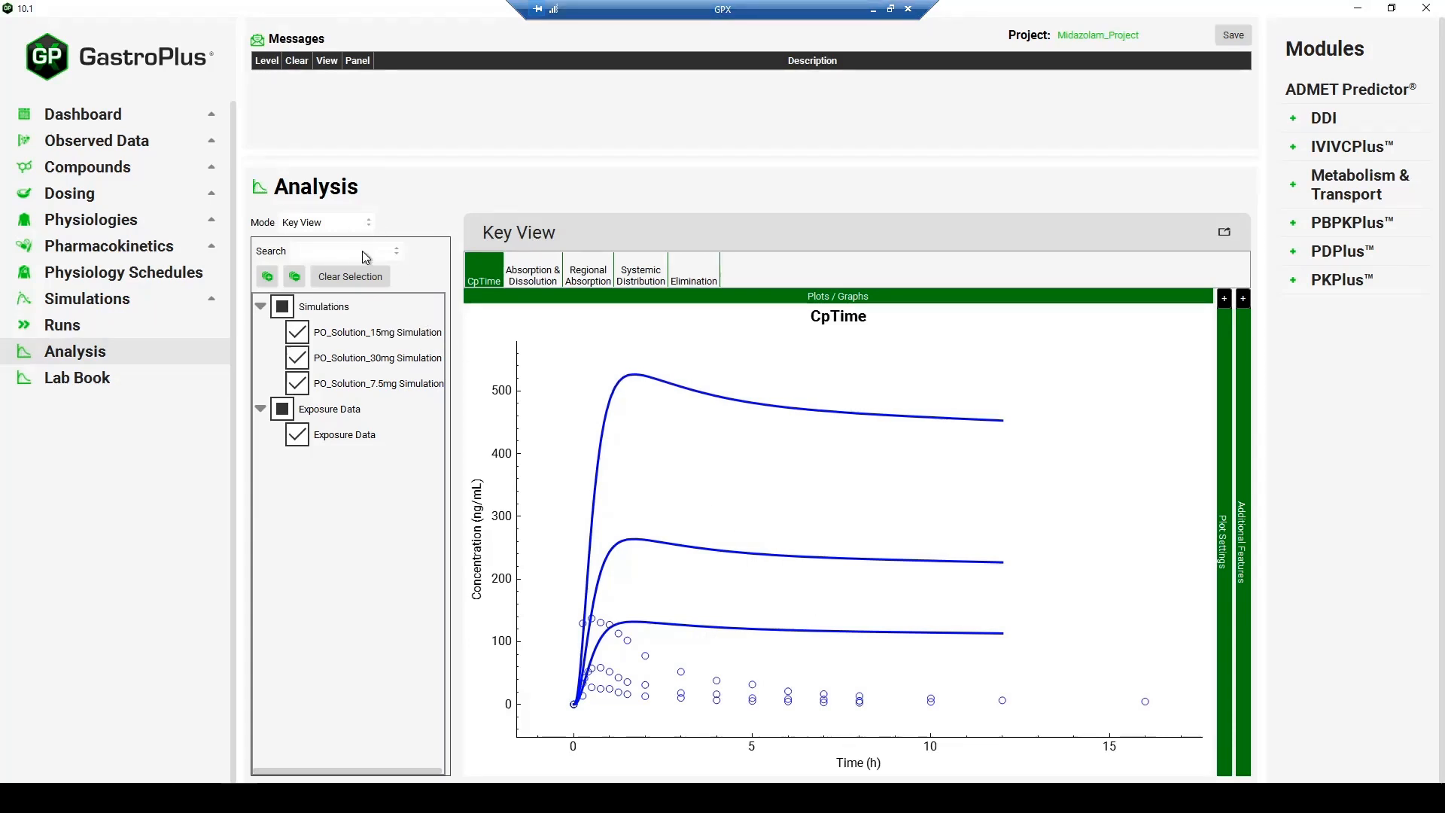
- Switch the analysis mode to Summary View to compare simulated and observed values for the three oral doses
click(369, 223)
click(350, 248)
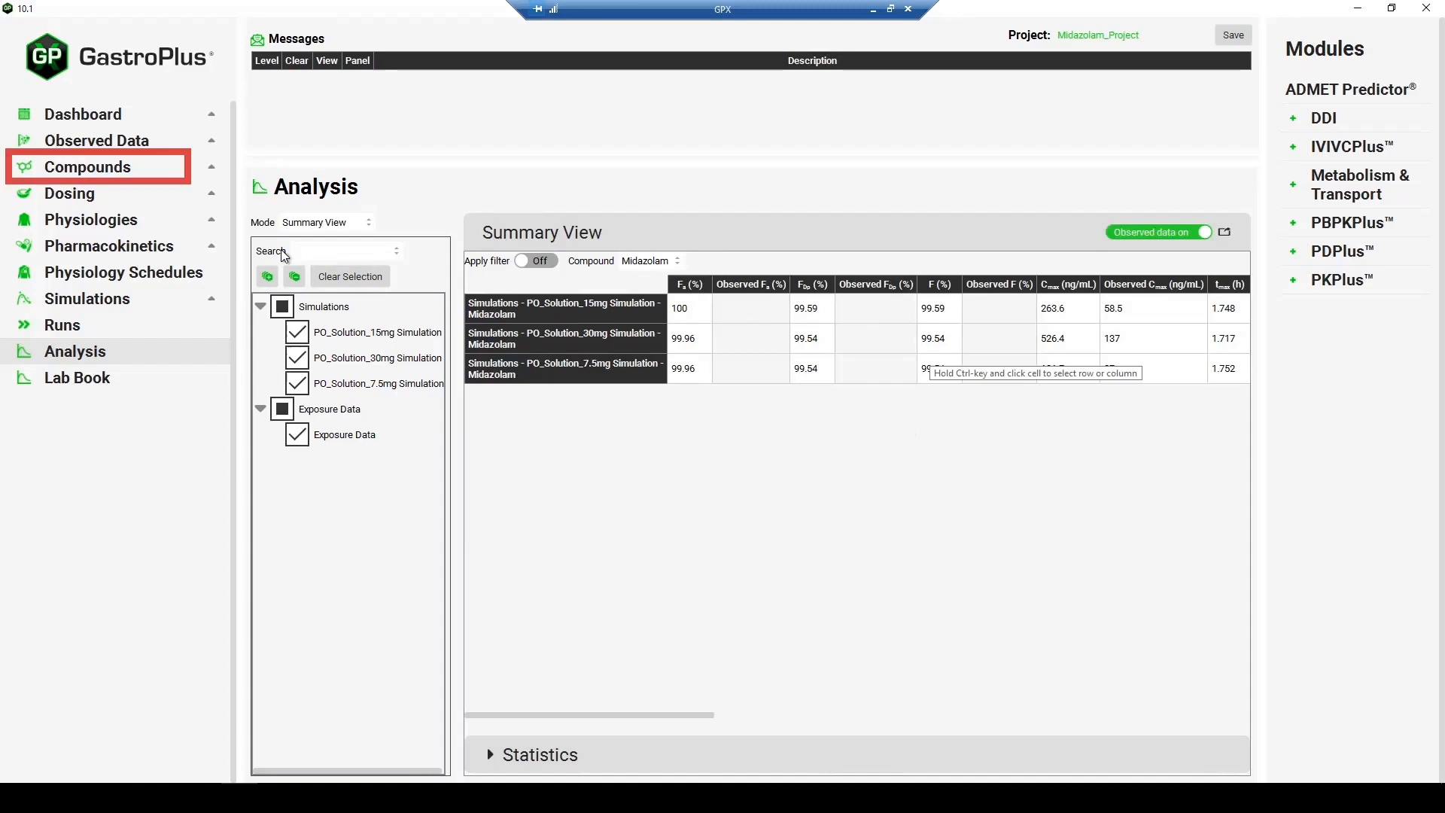
- Add a Human, Wild-phenotype CYP3A4 entry to Midazolam's enzyme kinetics and set its location to PBPK Tissue
click(121, 173)
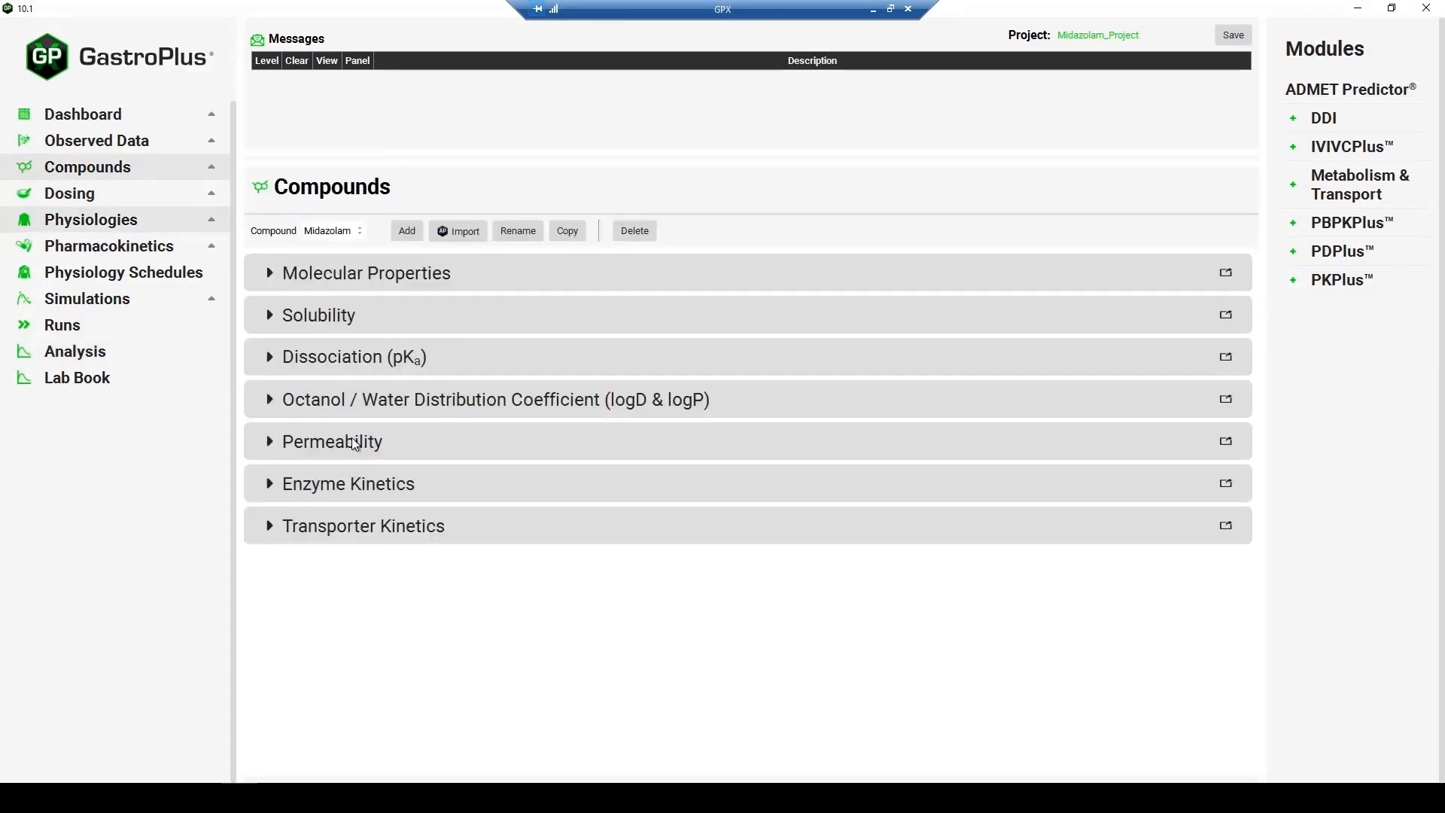
click(316, 483)
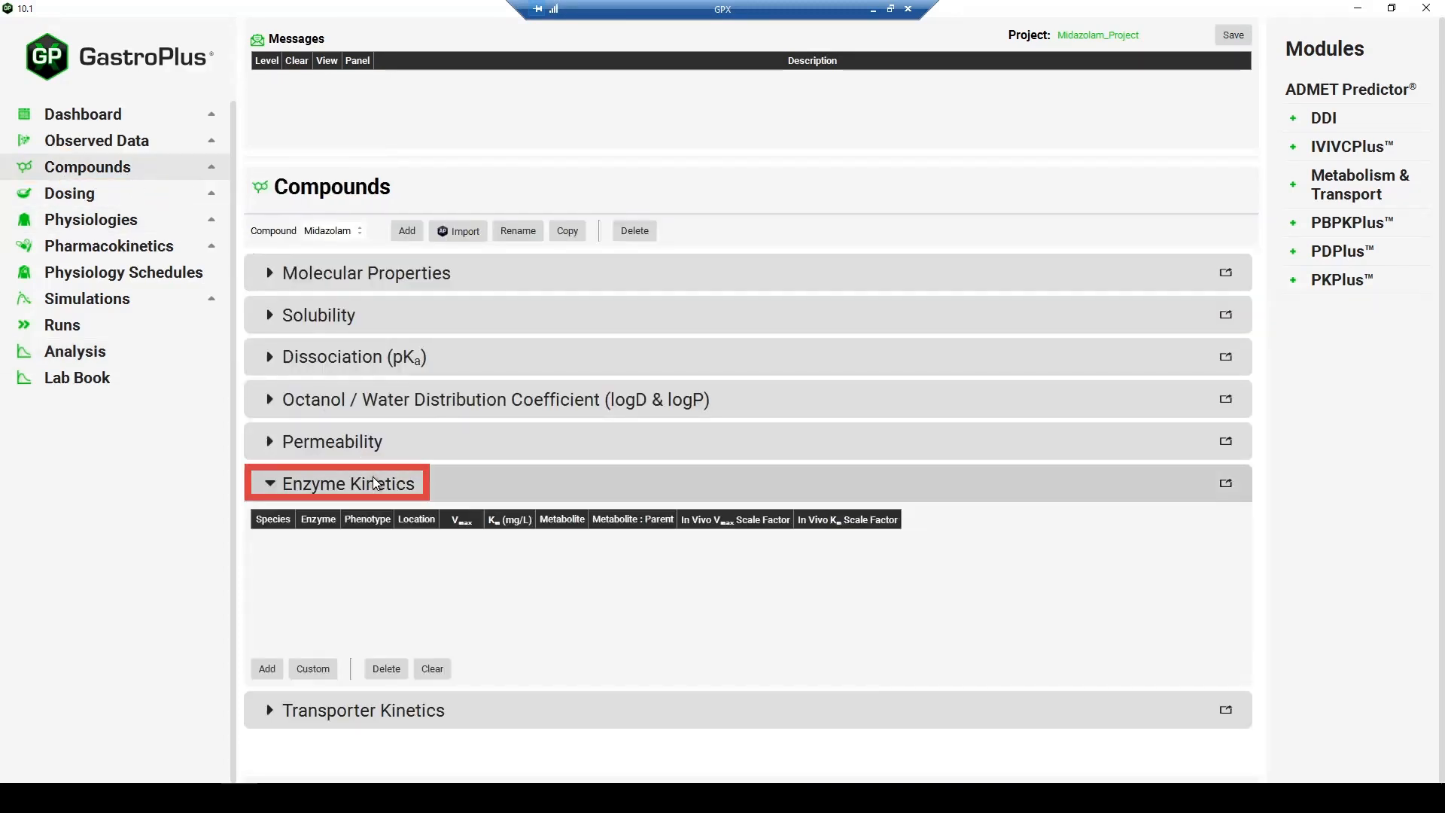
click(267, 668)
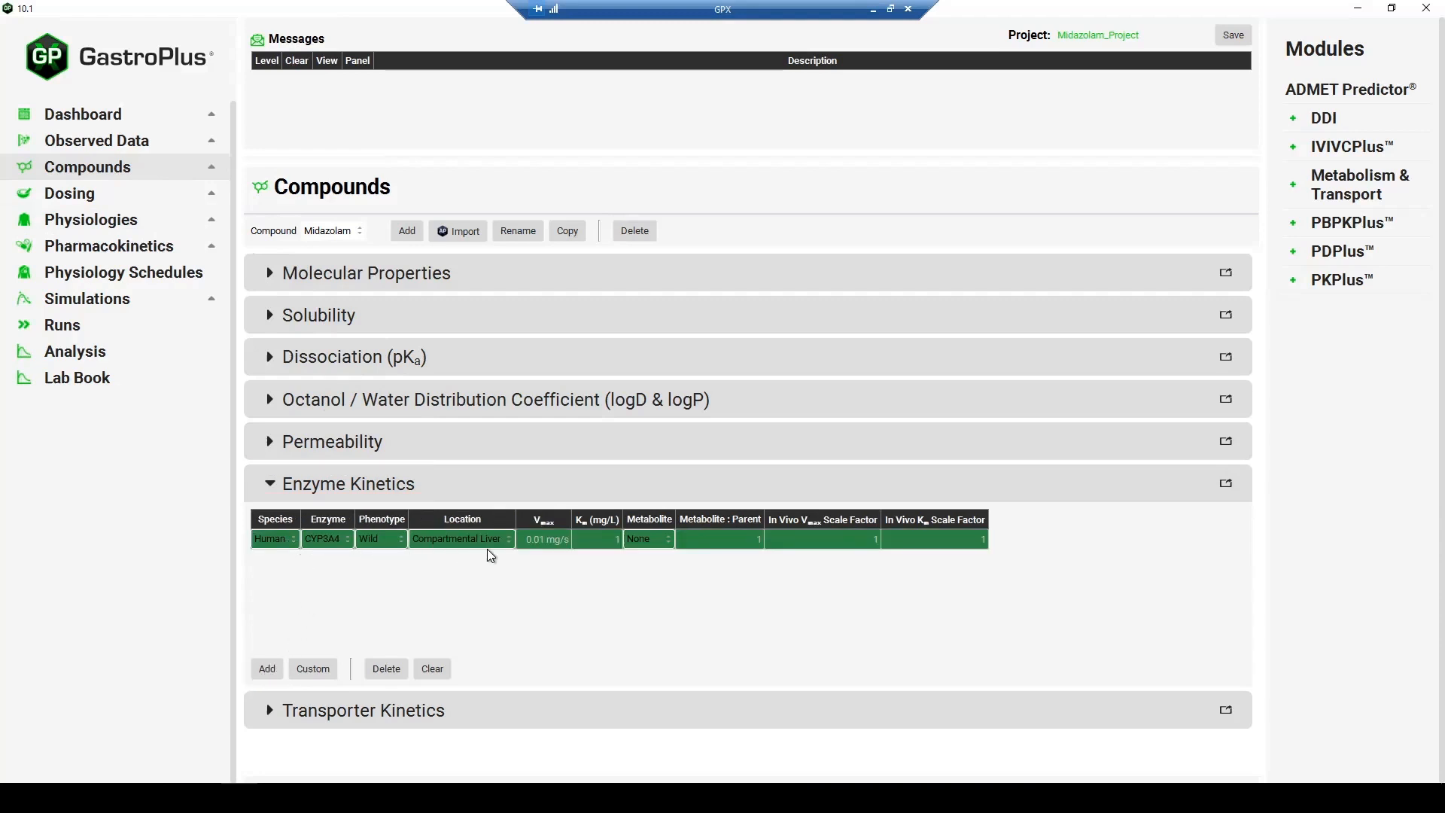
click(292, 538)
click(291, 542)
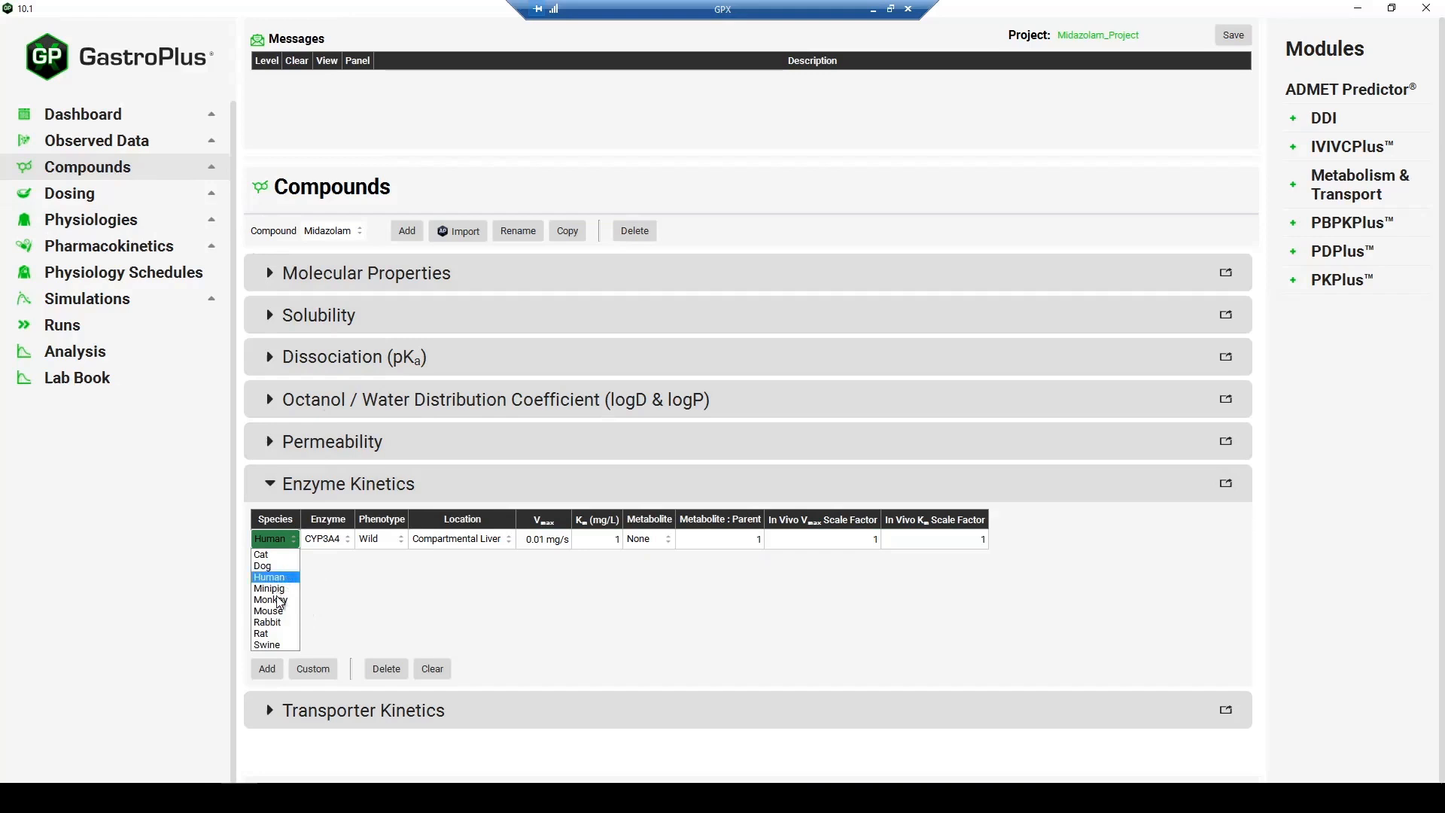
click(286, 539)
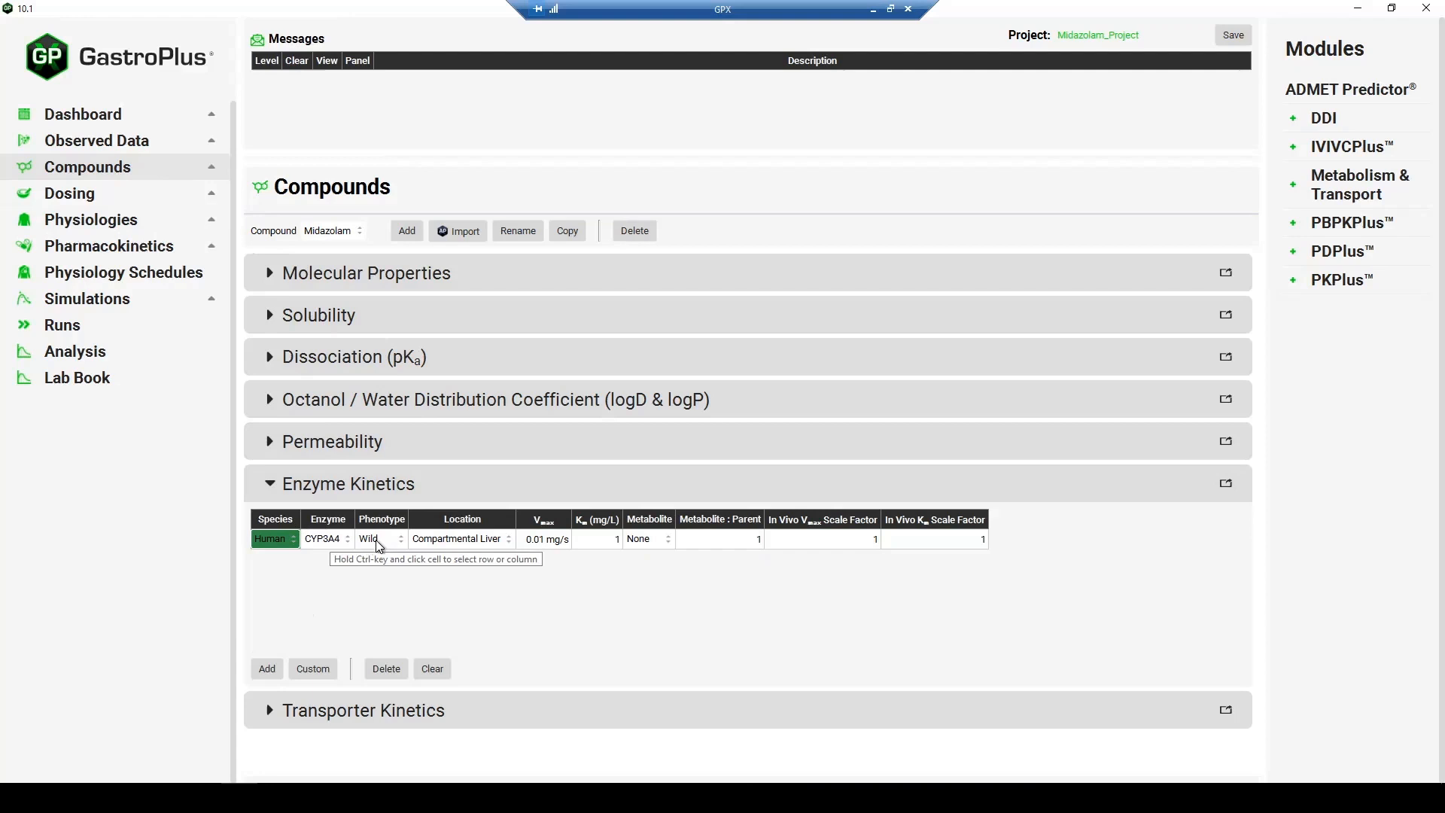
click(394, 546)
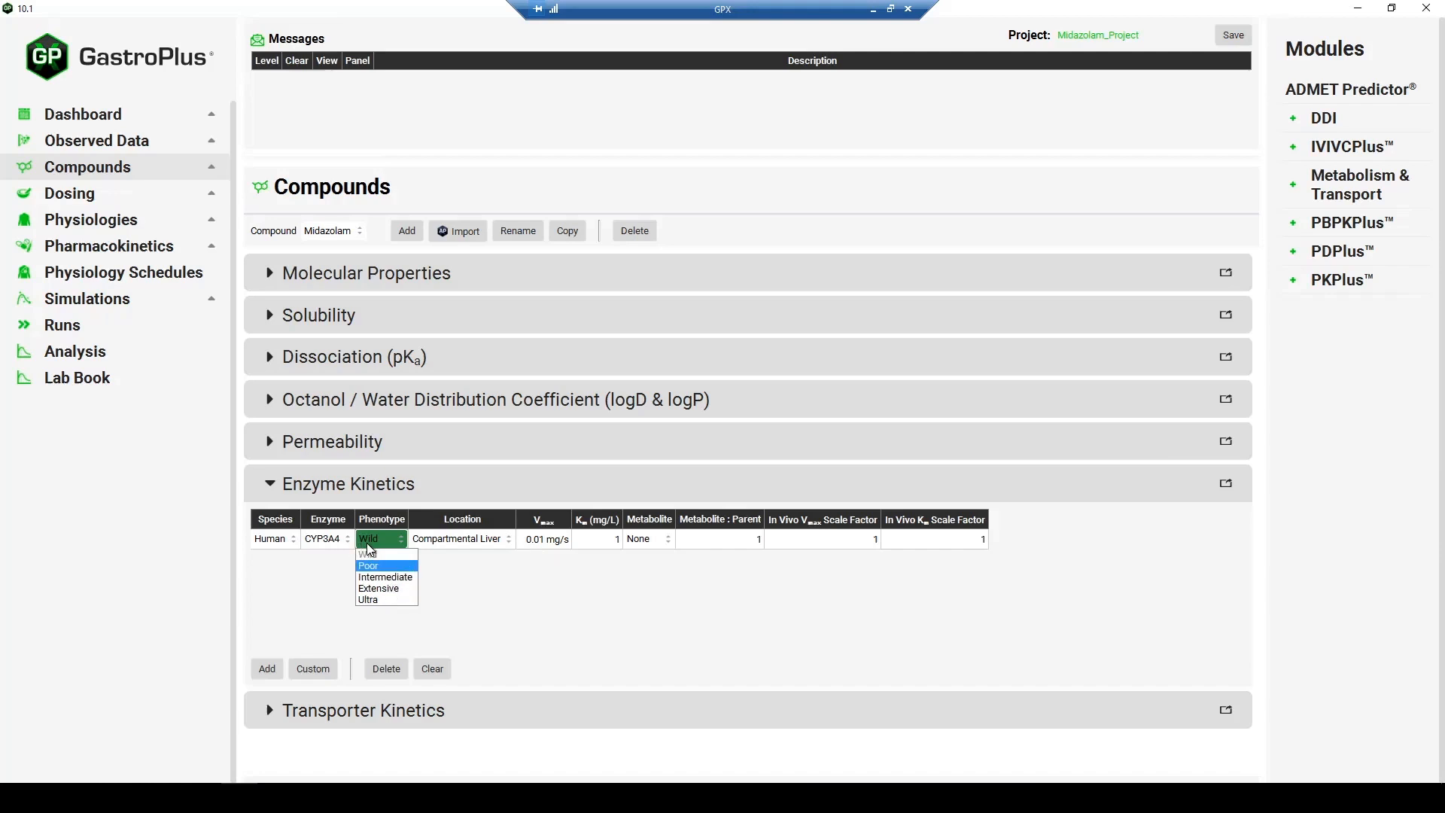
click(399, 541)
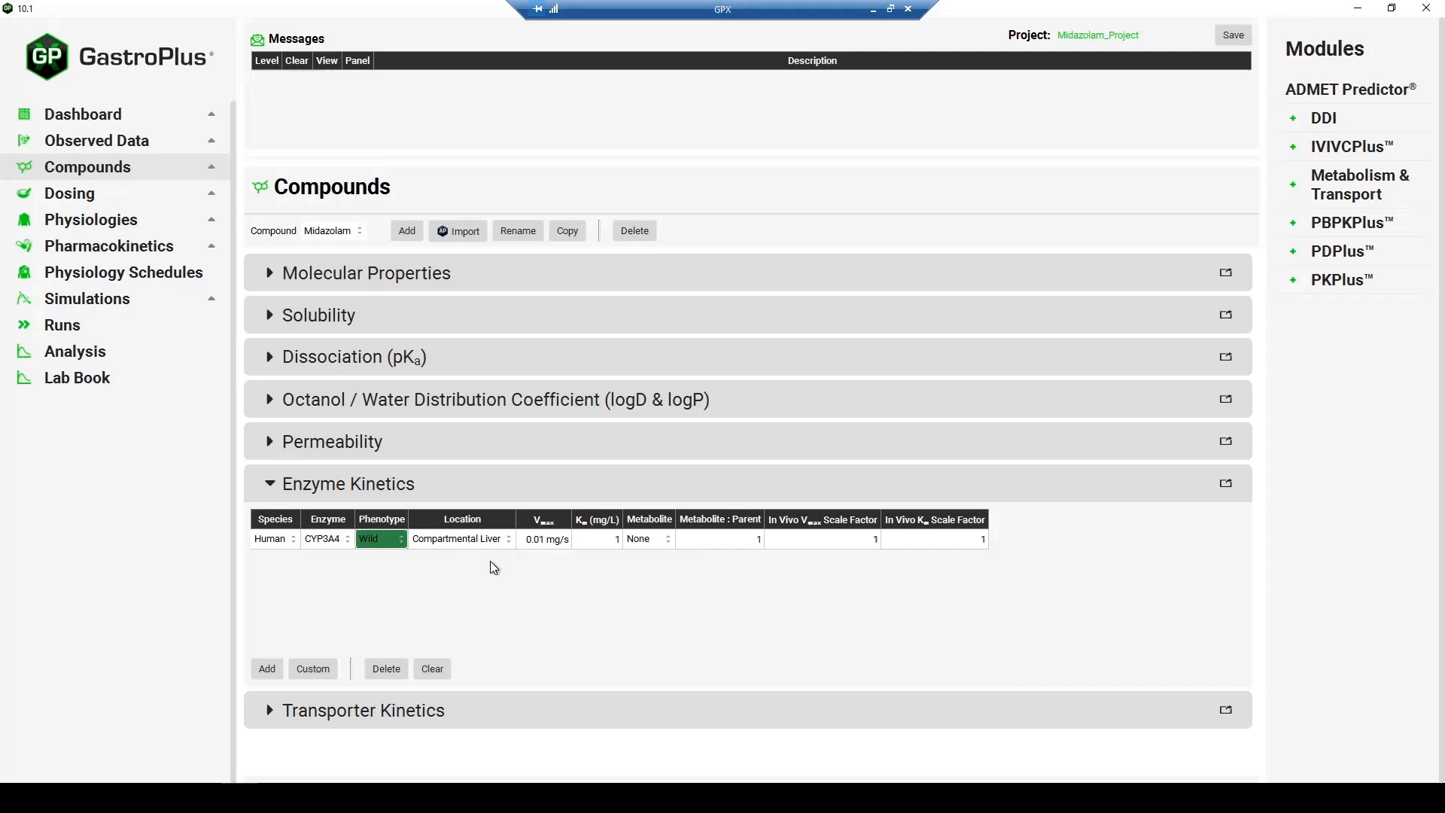
click(489, 541)
click(472, 595)
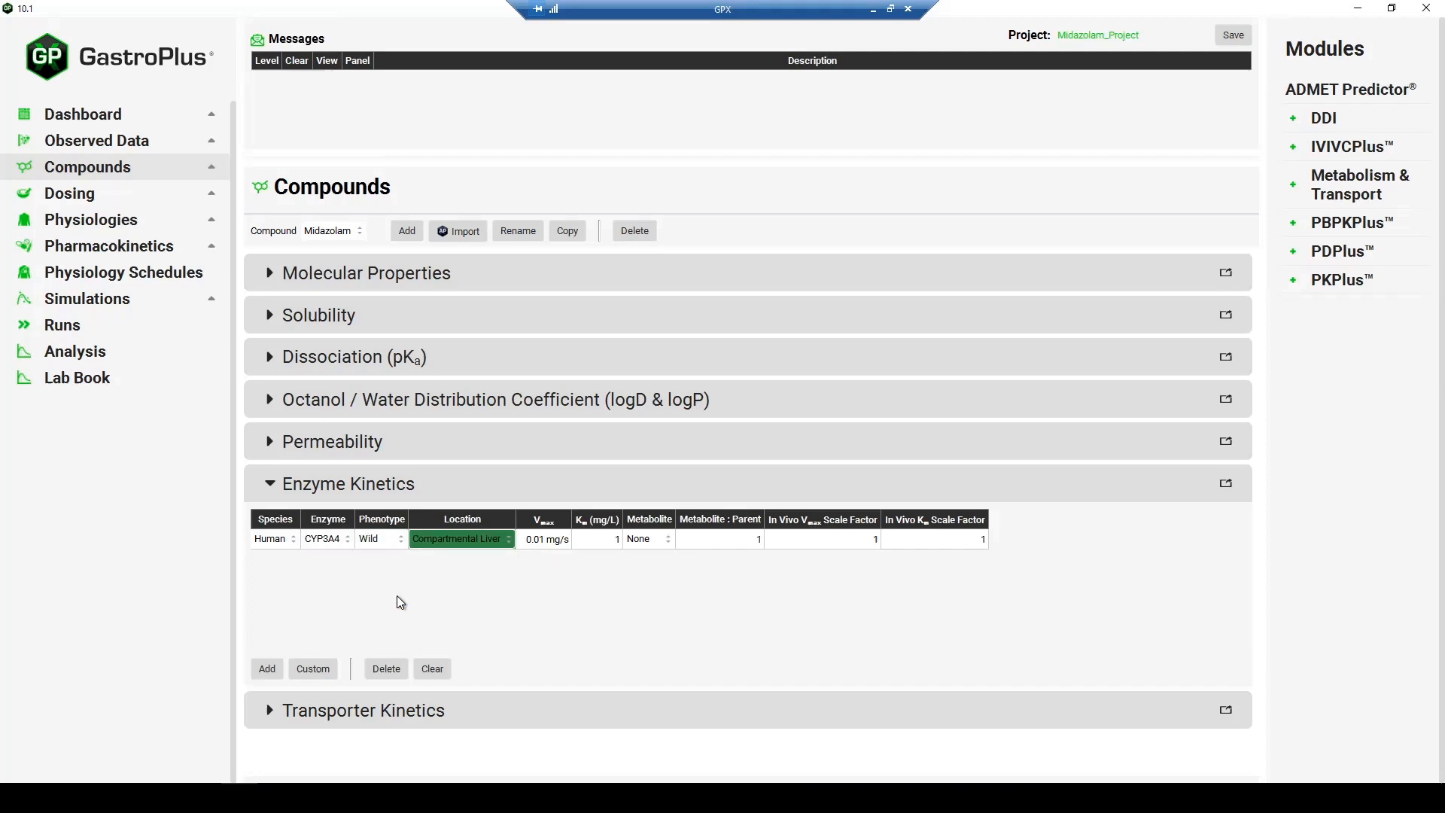
- Add a second enzyme kinetics entry for Midazolam, with CYP3A4 as the enzyme and Enterocytes as the location
click(267, 669)
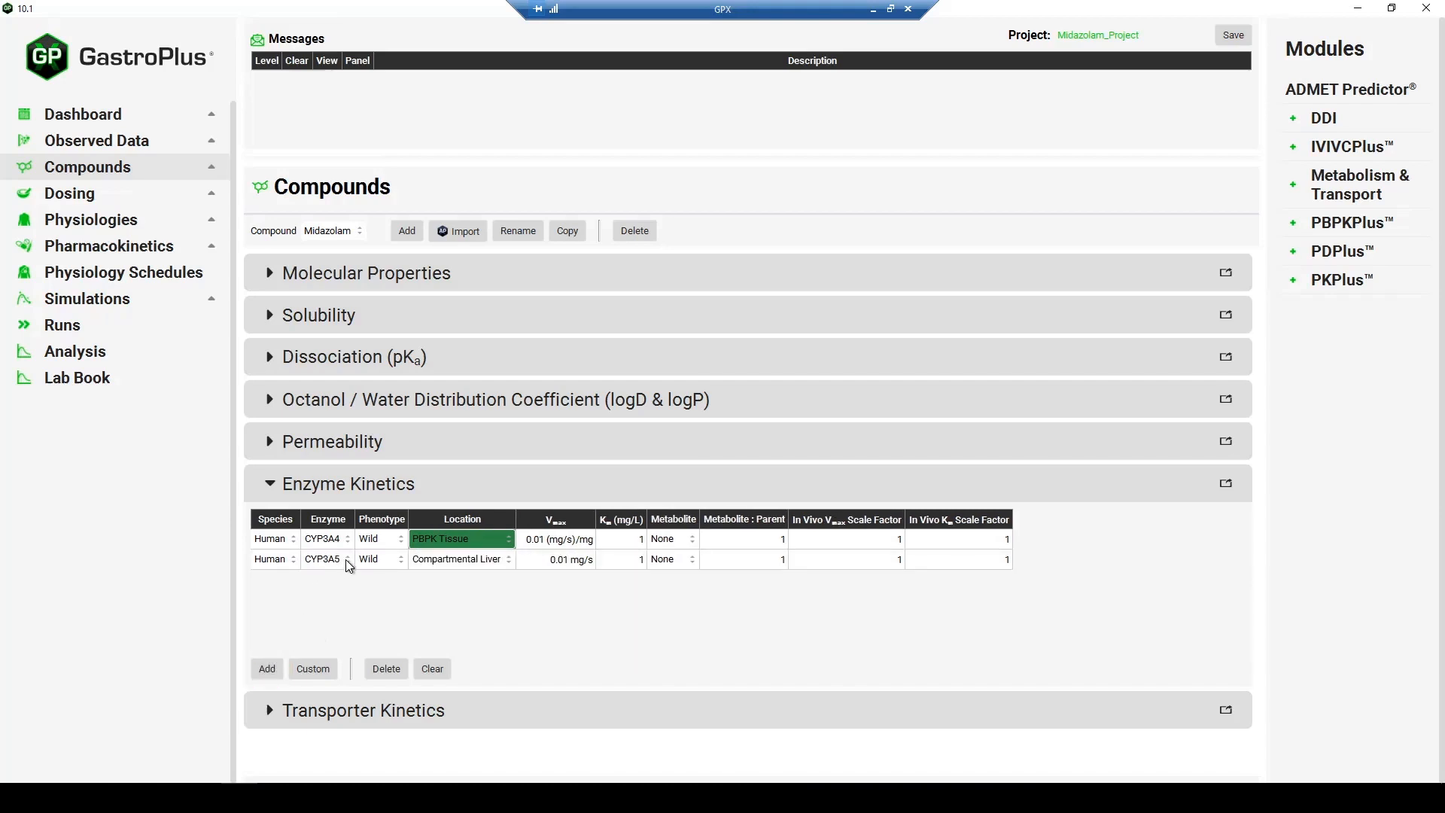
click(345, 559)
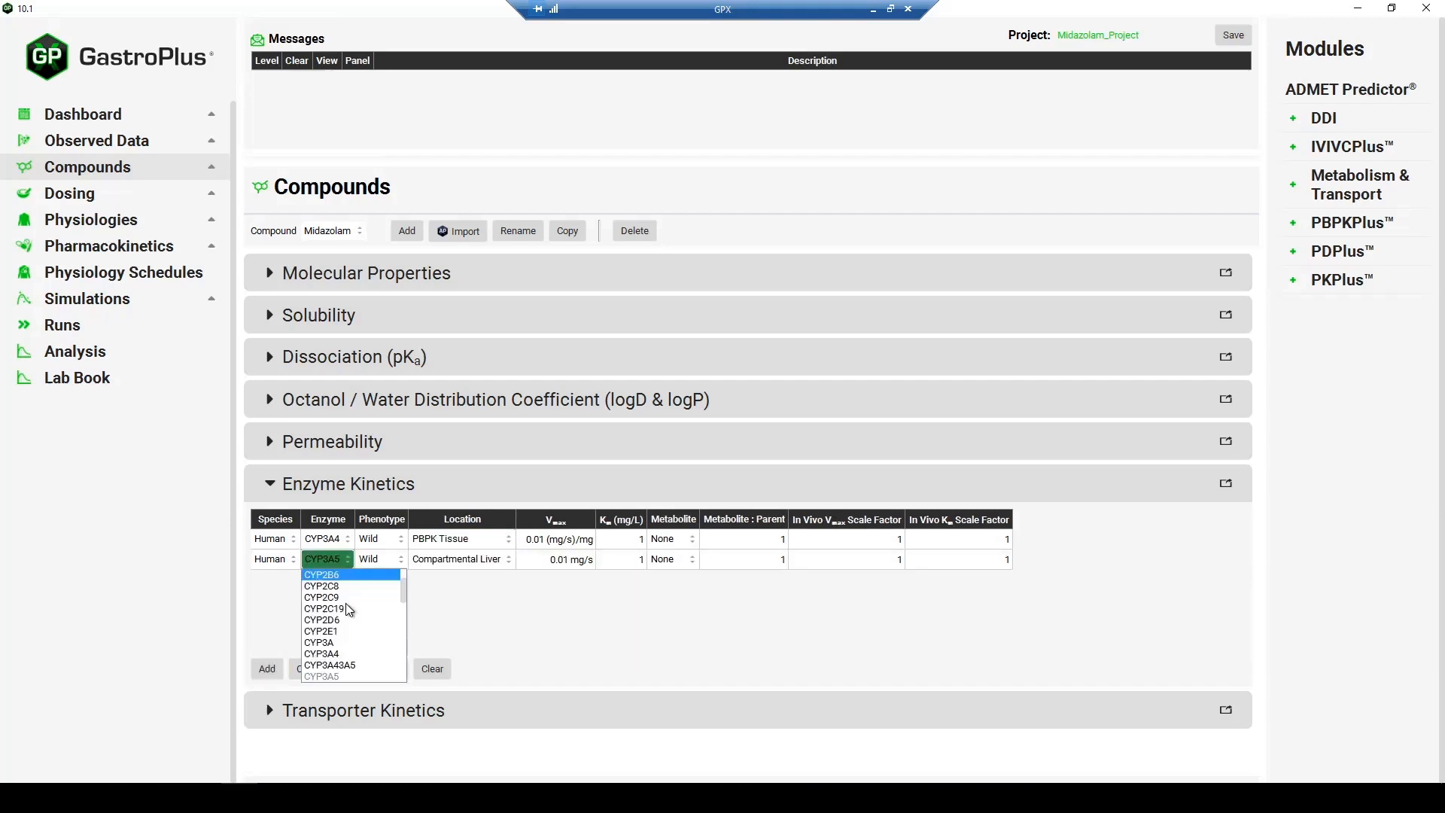
click(337, 653)
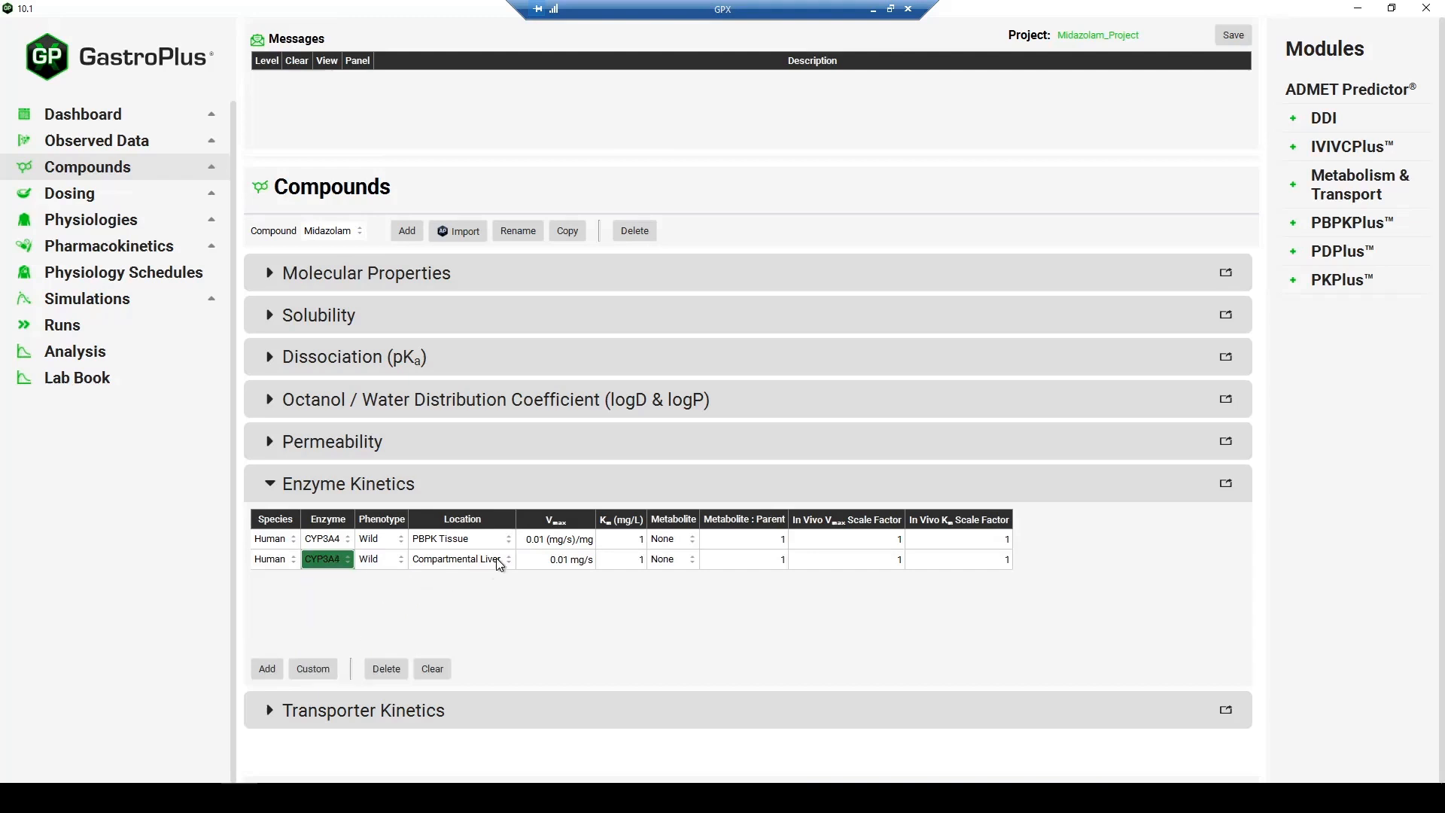
click(477, 564)
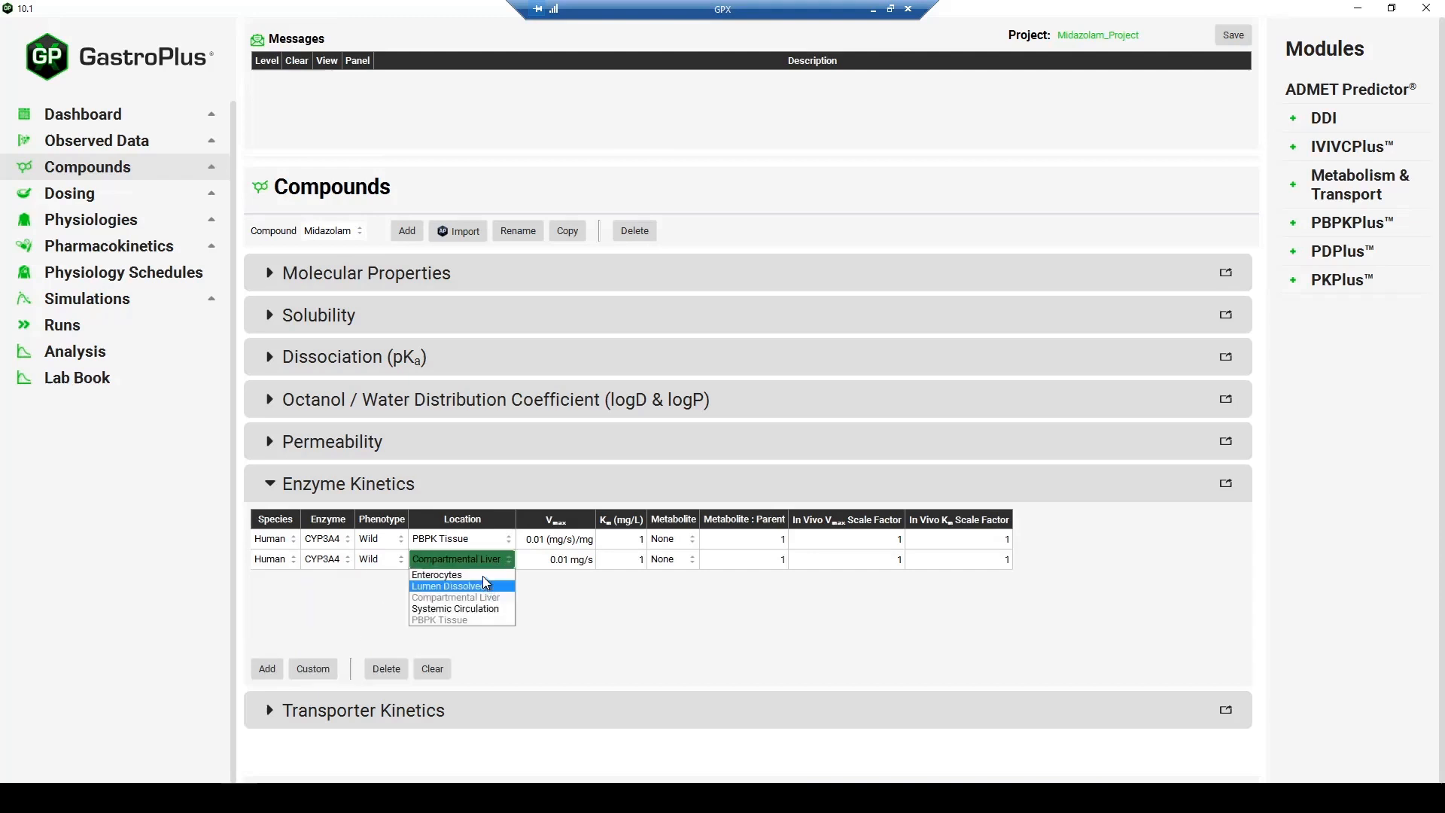
click(483, 576)
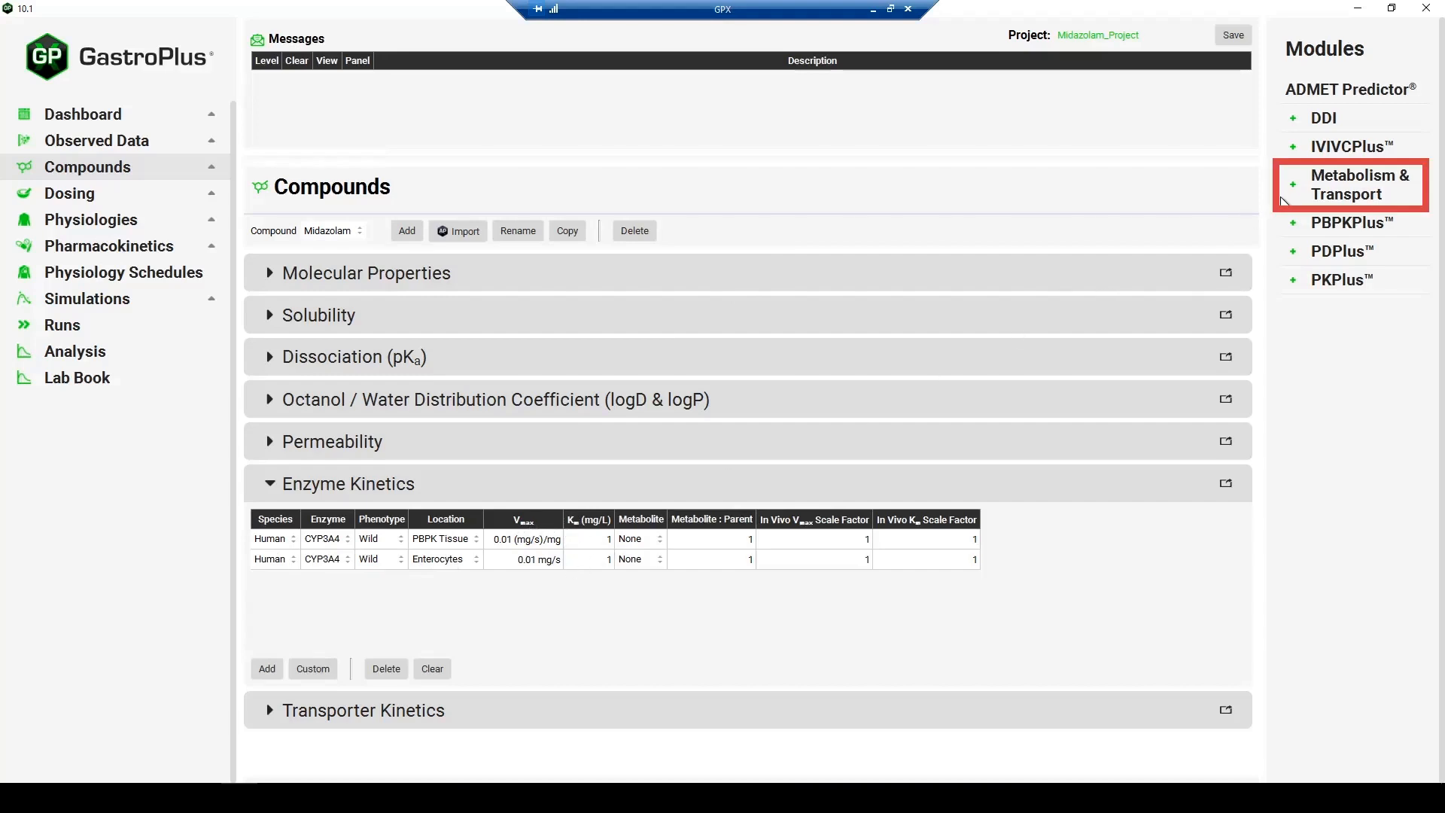
- Open the Metabolism and Transport module for Midazolam and keep Human_25yo_70kg as the physiology
click(1335, 190)
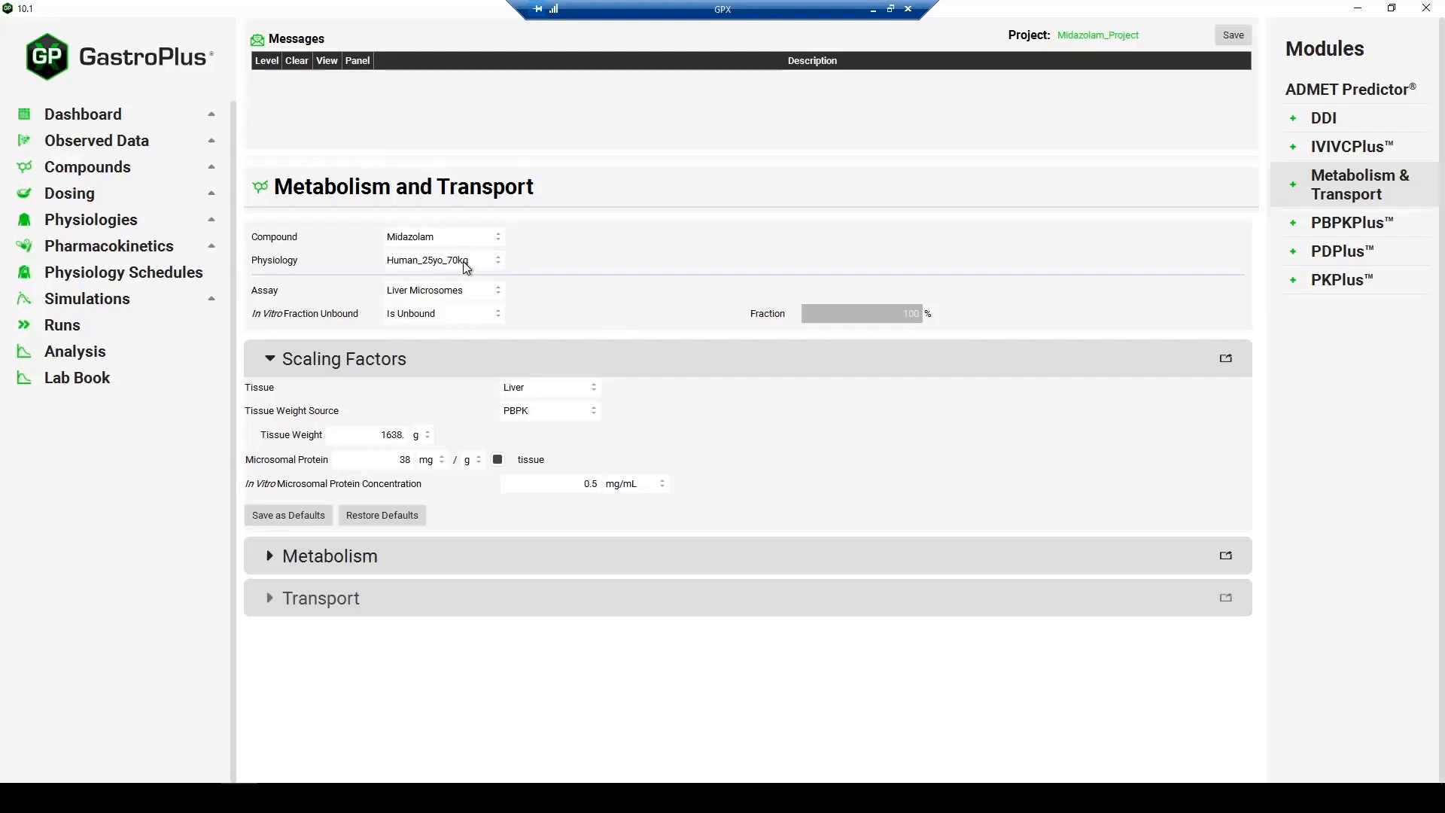
click(464, 261)
click(454, 271)
- Preview the scaling factors for the Hepatocytes assay and return the assay to Liver Microsomes
click(480, 298)
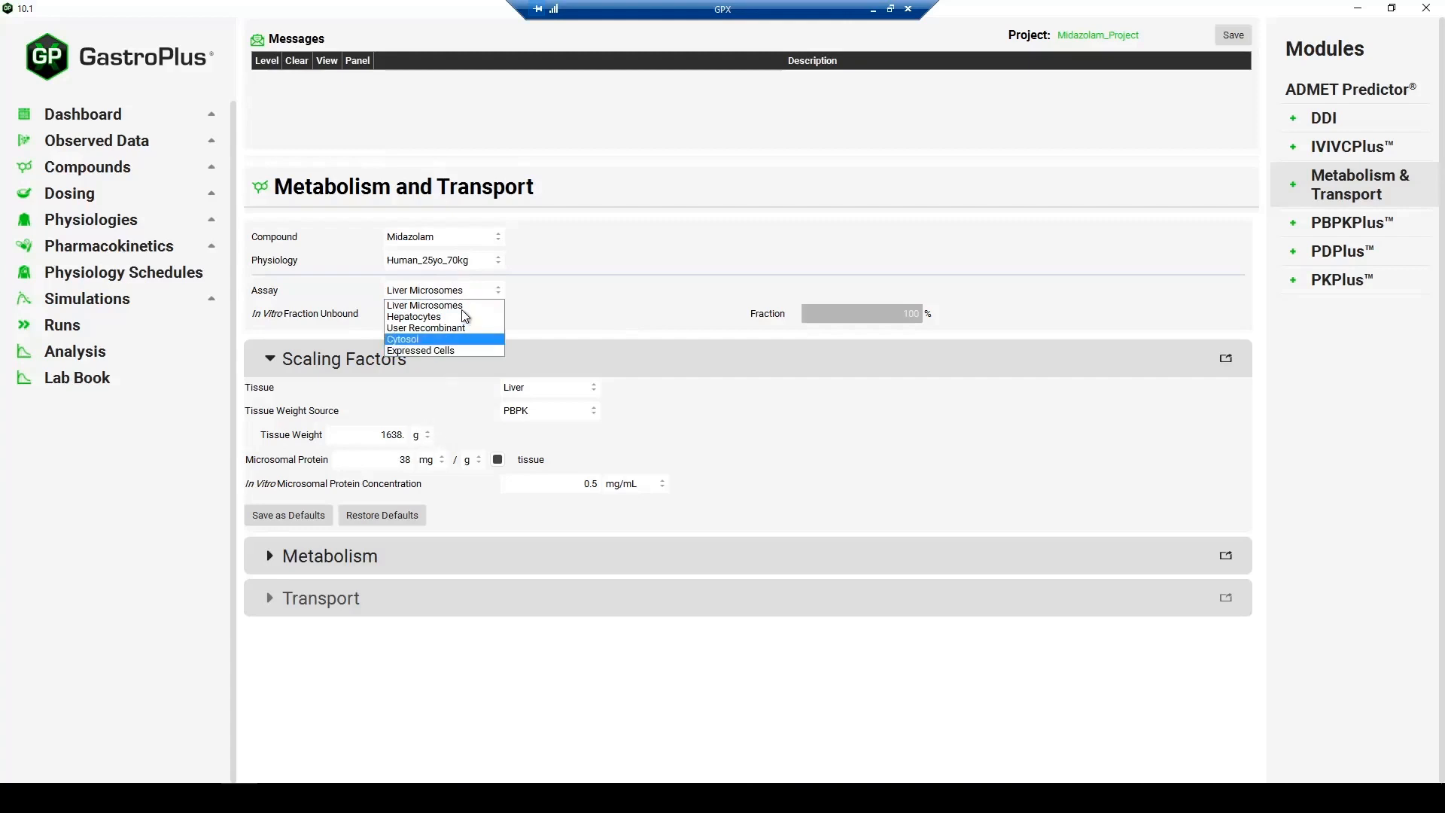
click(416, 317)
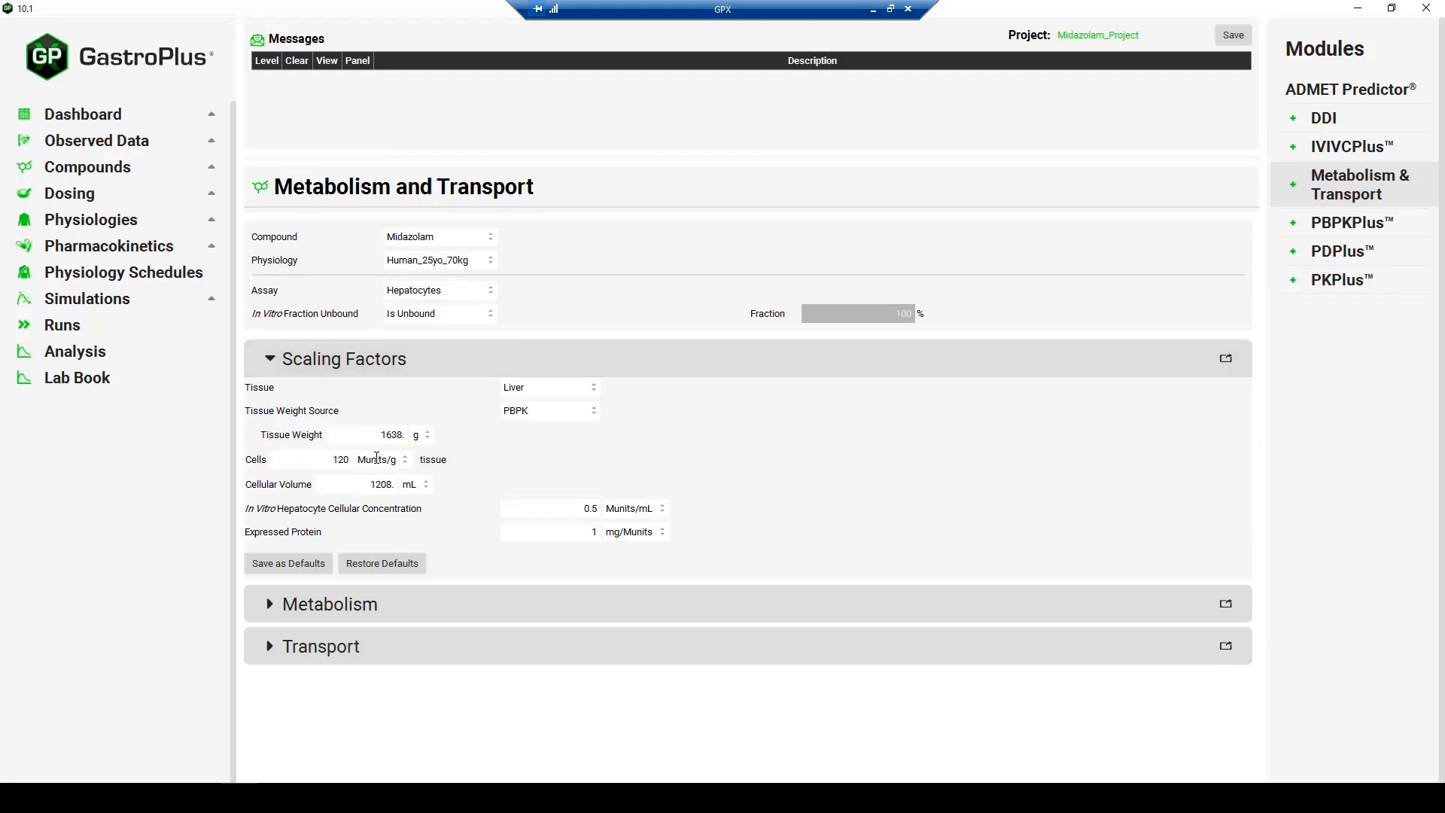
click(423, 294)
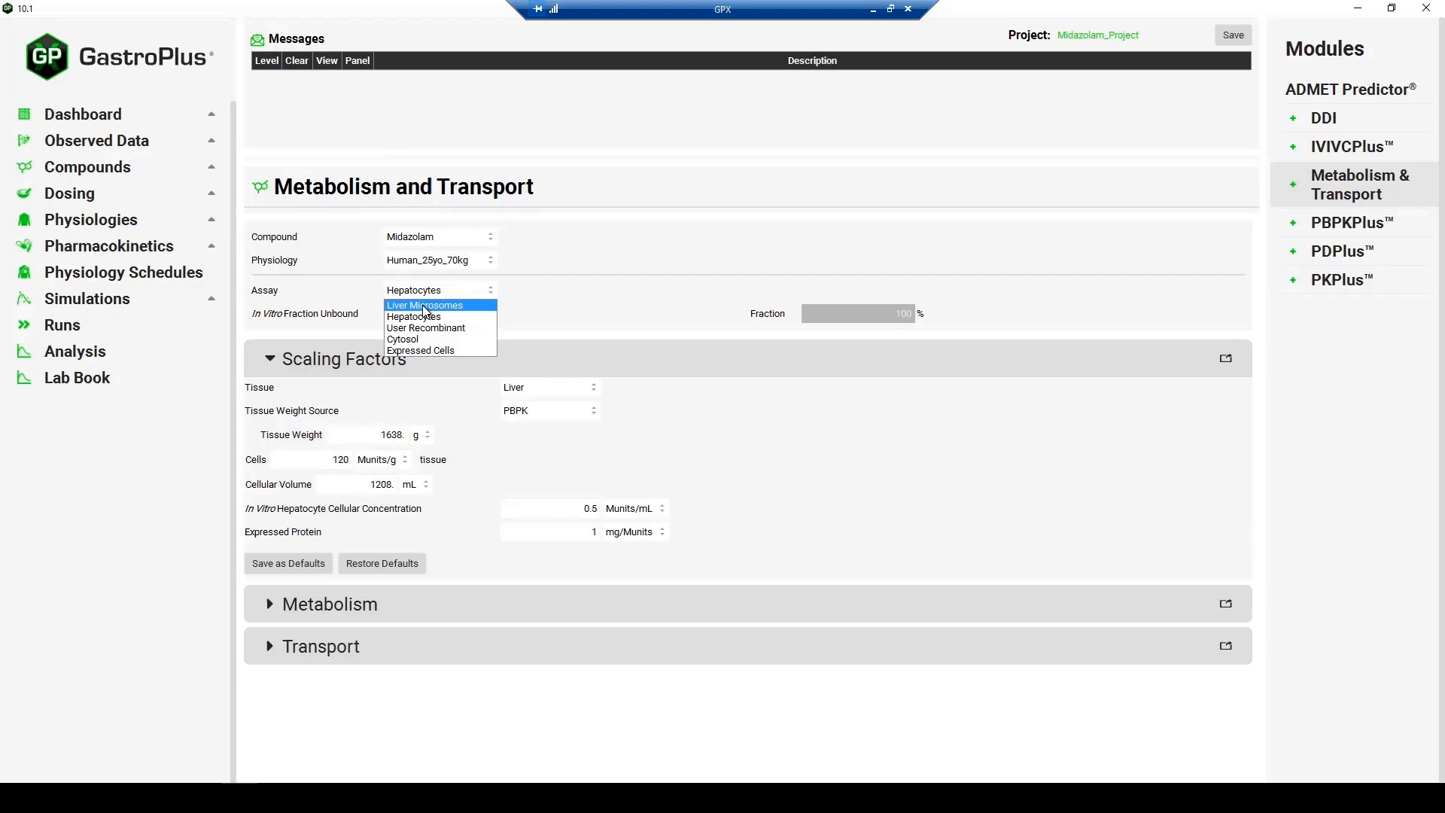
click(426, 305)
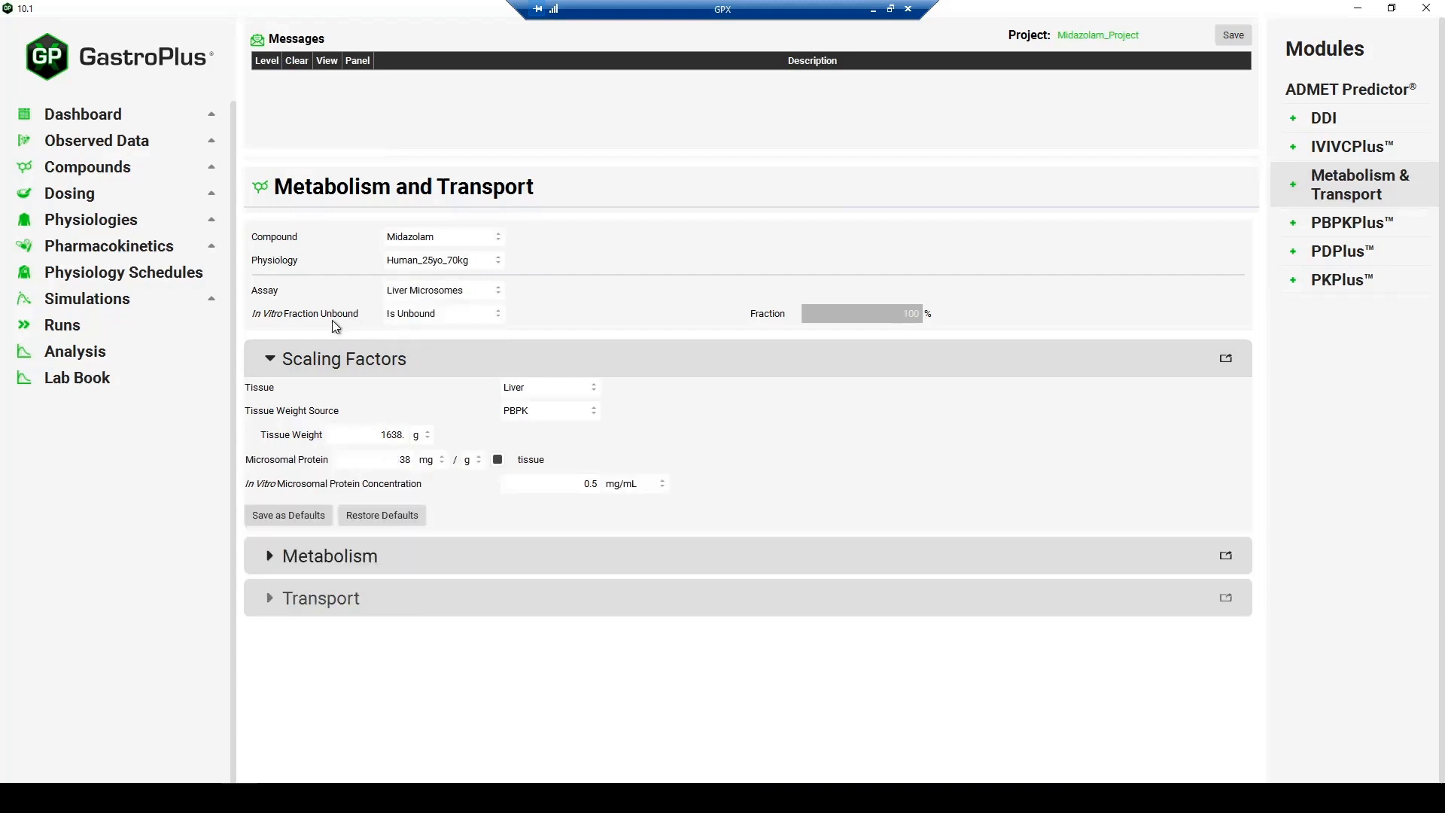
- Try the Calculated Austin HLM and User Defined options for in vitro fraction unbound and return it to Is Unbound
click(426, 314)
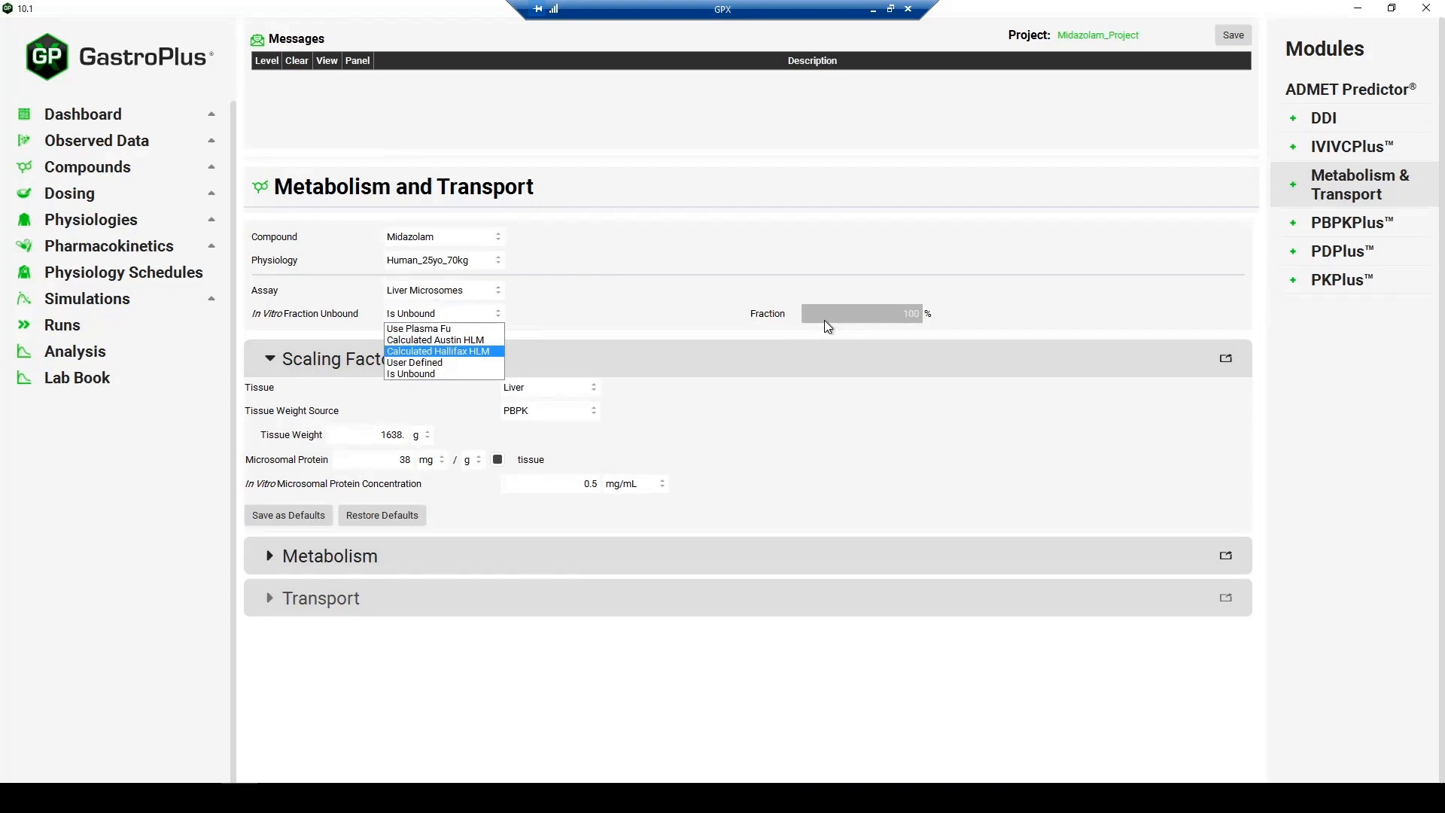
click(485, 339)
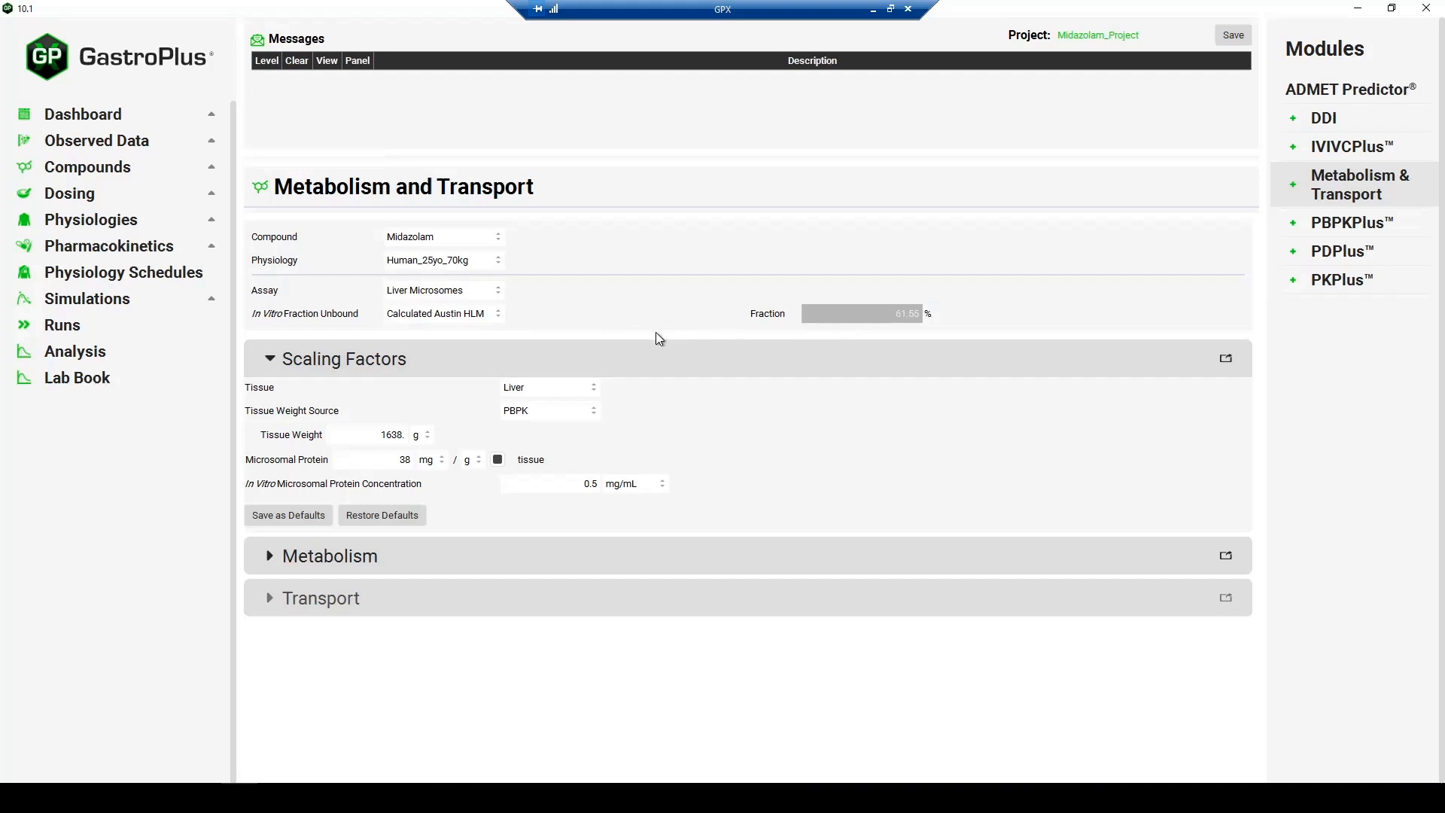
click(466, 314)
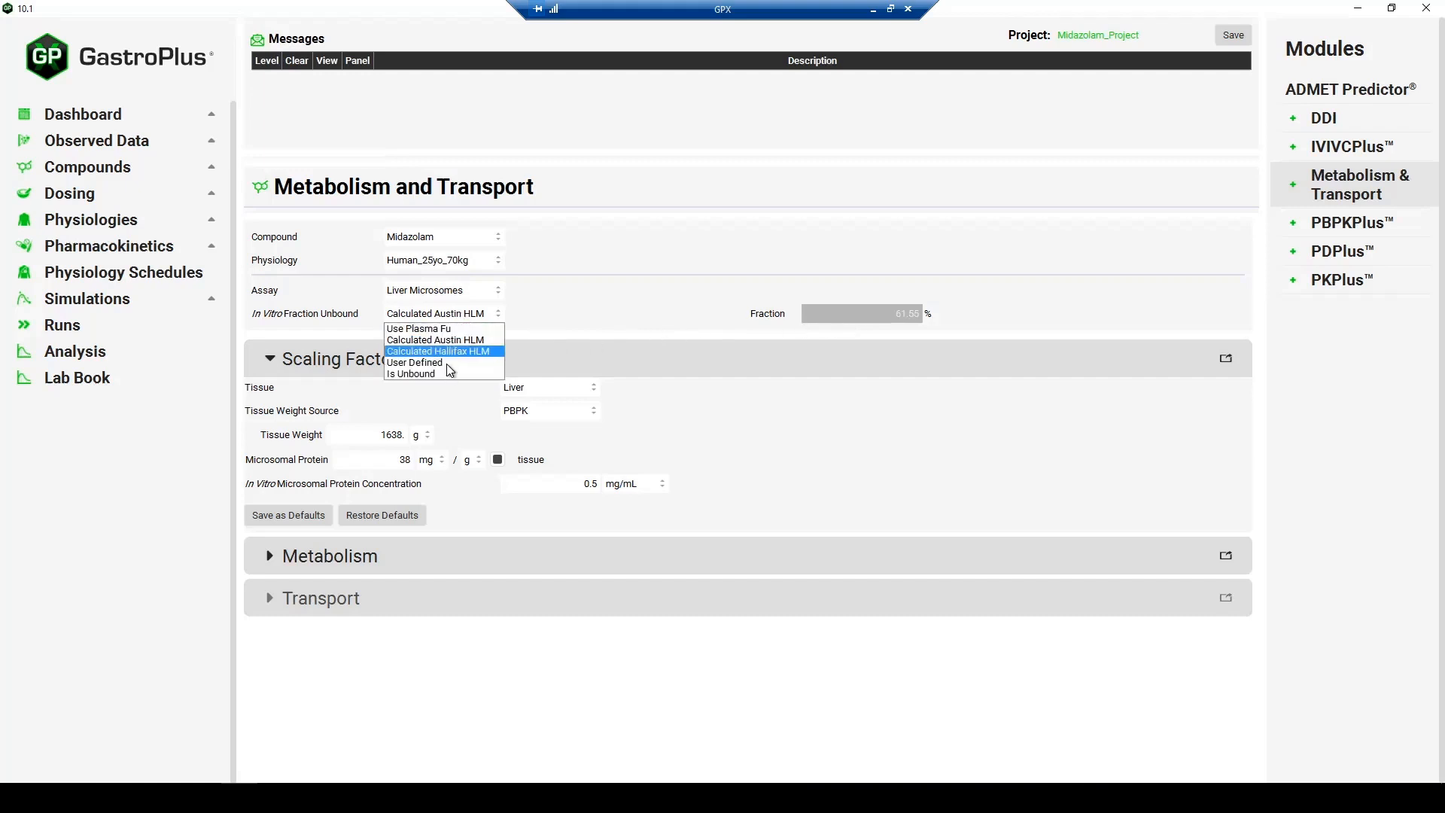
click(455, 365)
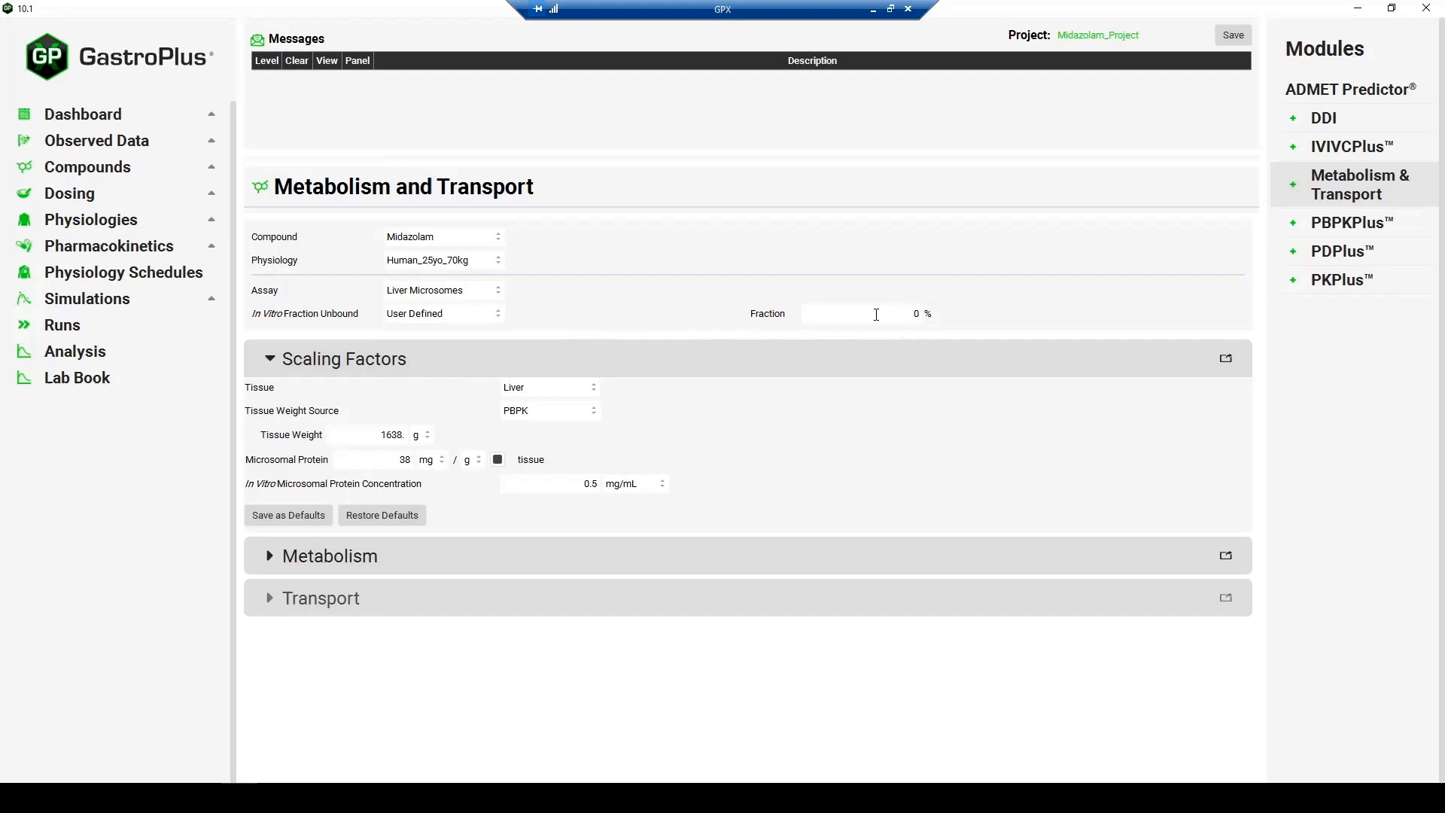
click(433, 315)
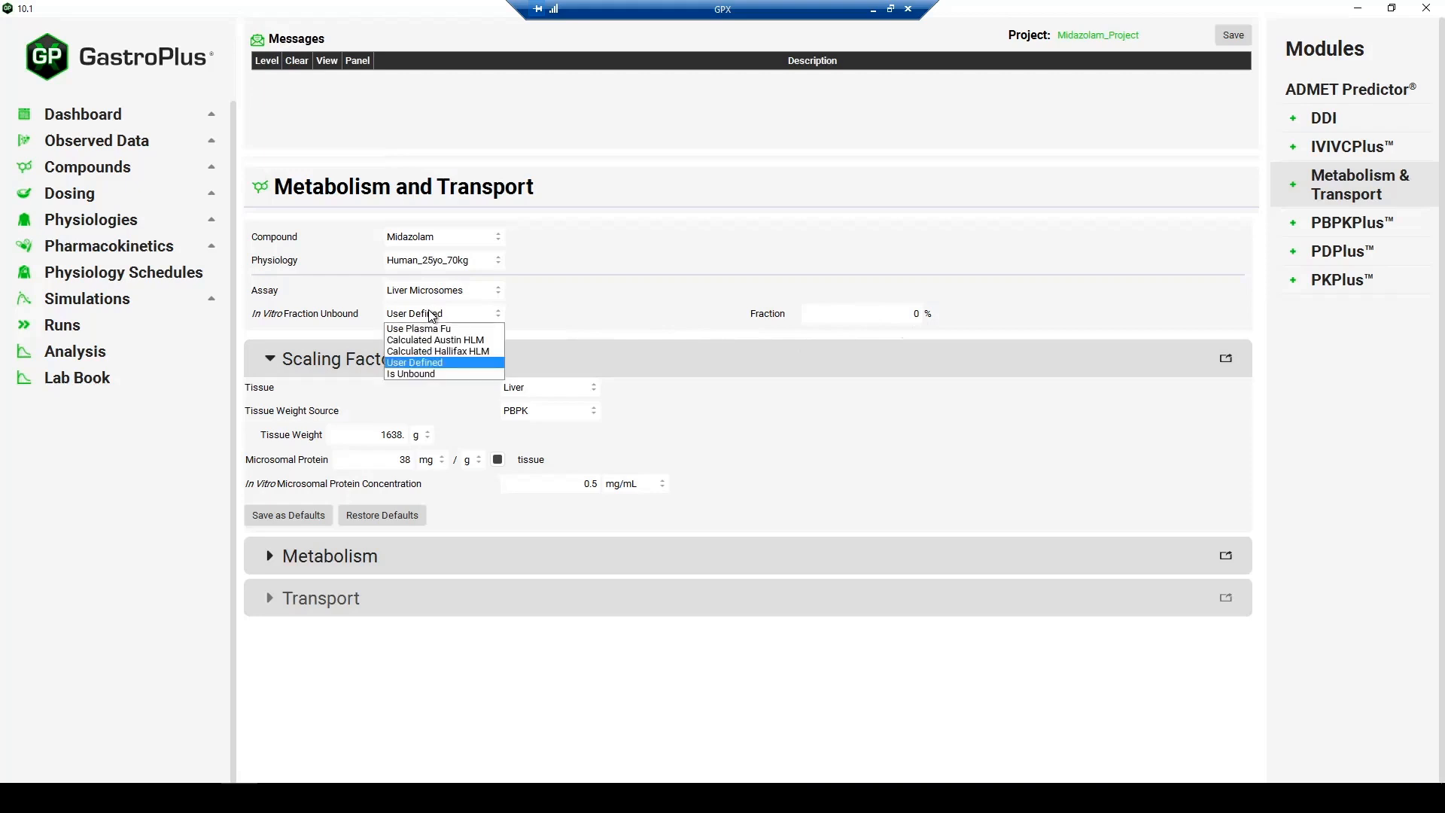
click(412, 373)
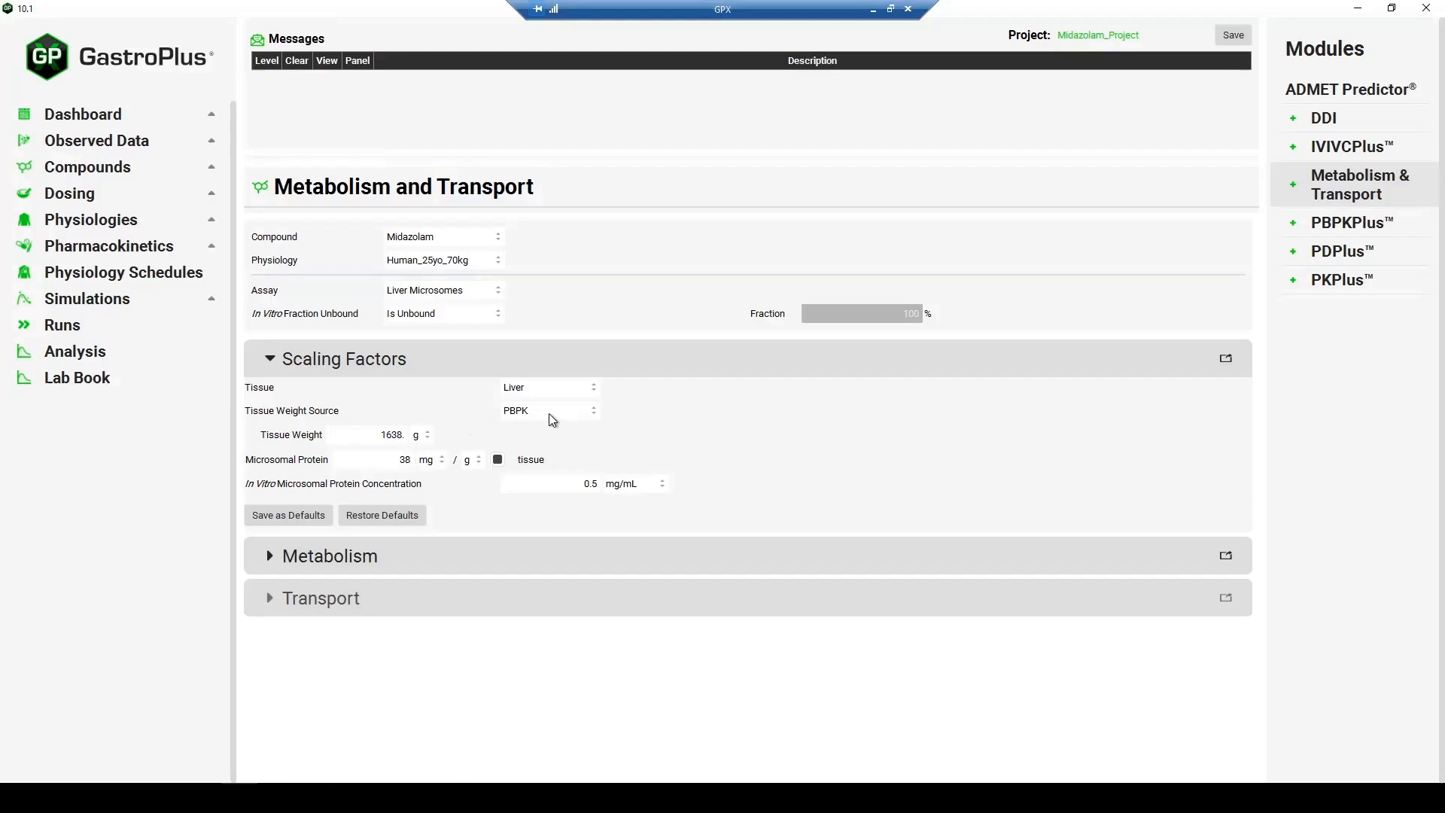
- Review the tissue choices in the scaling factors and keep Liver selected
click(568, 393)
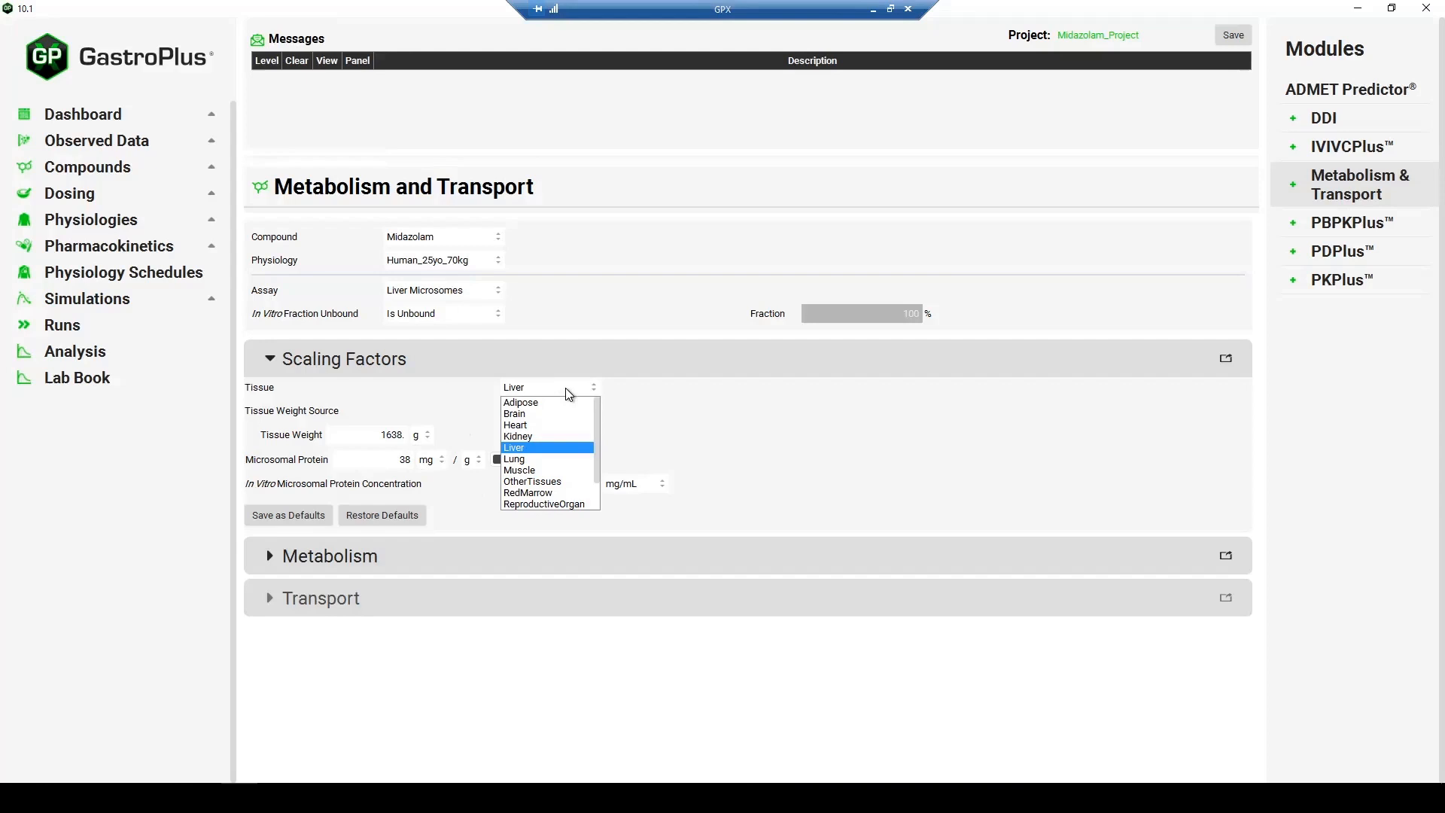
click(546, 450)
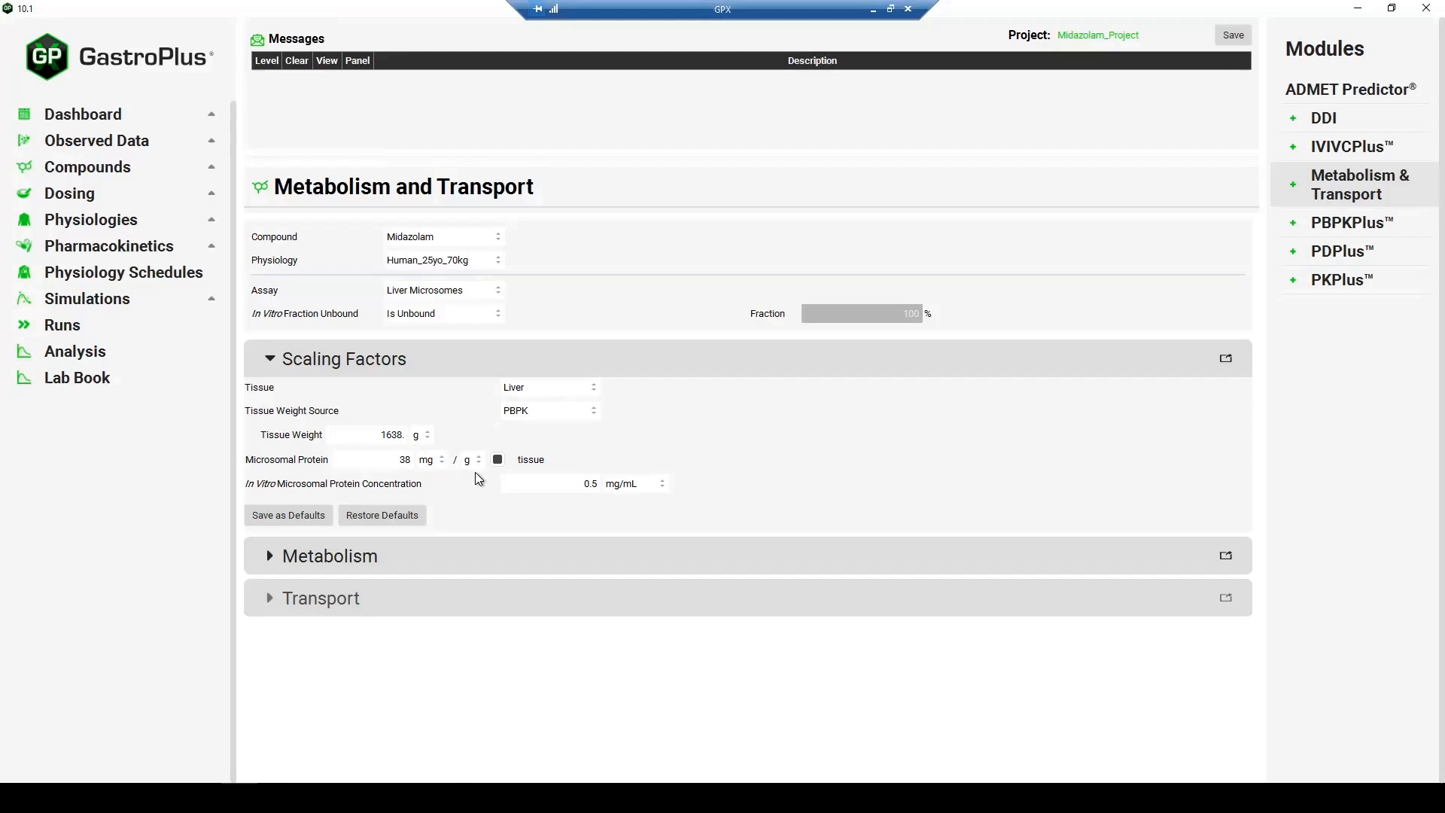
click(539, 392)
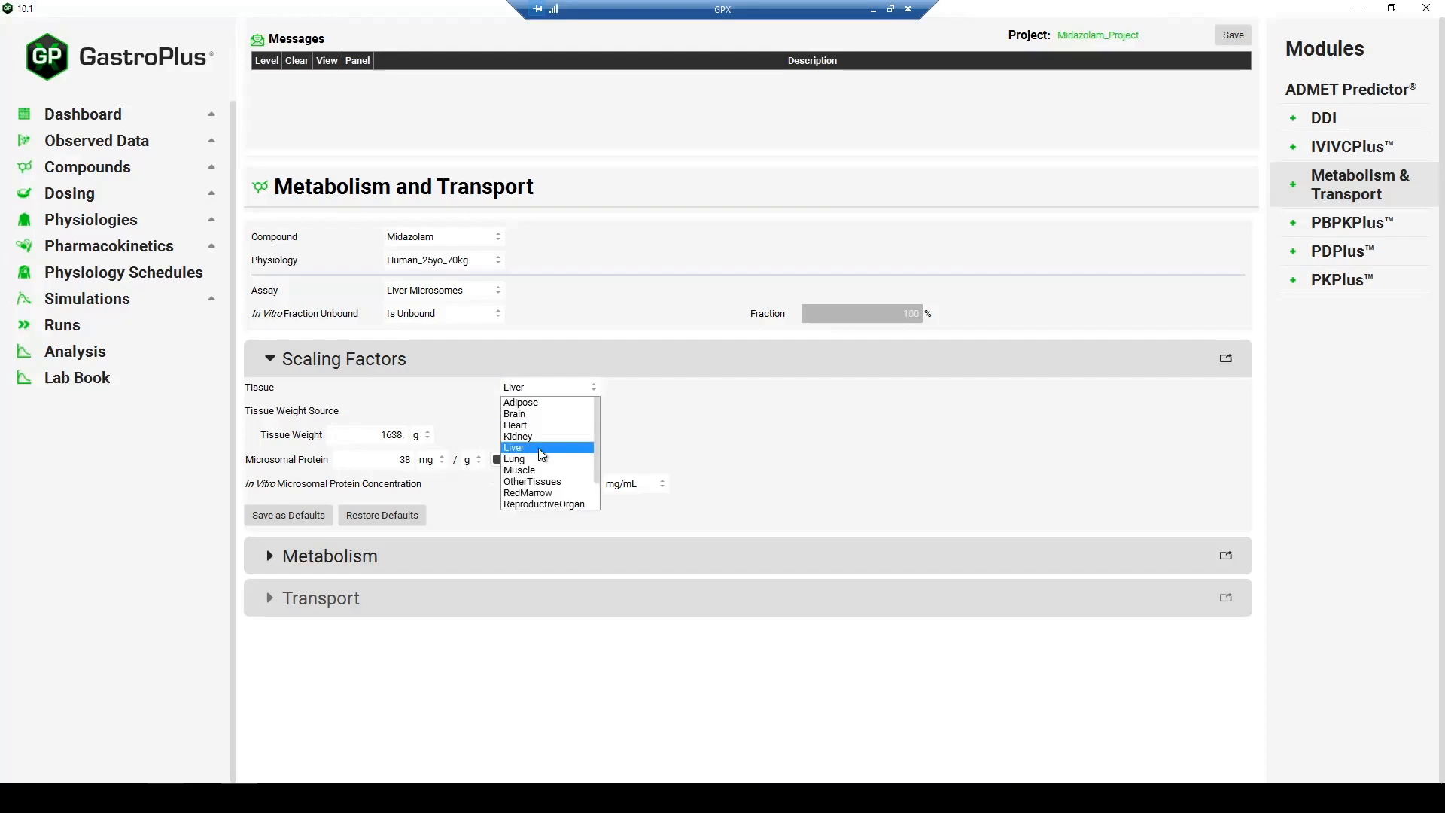
click(544, 363)
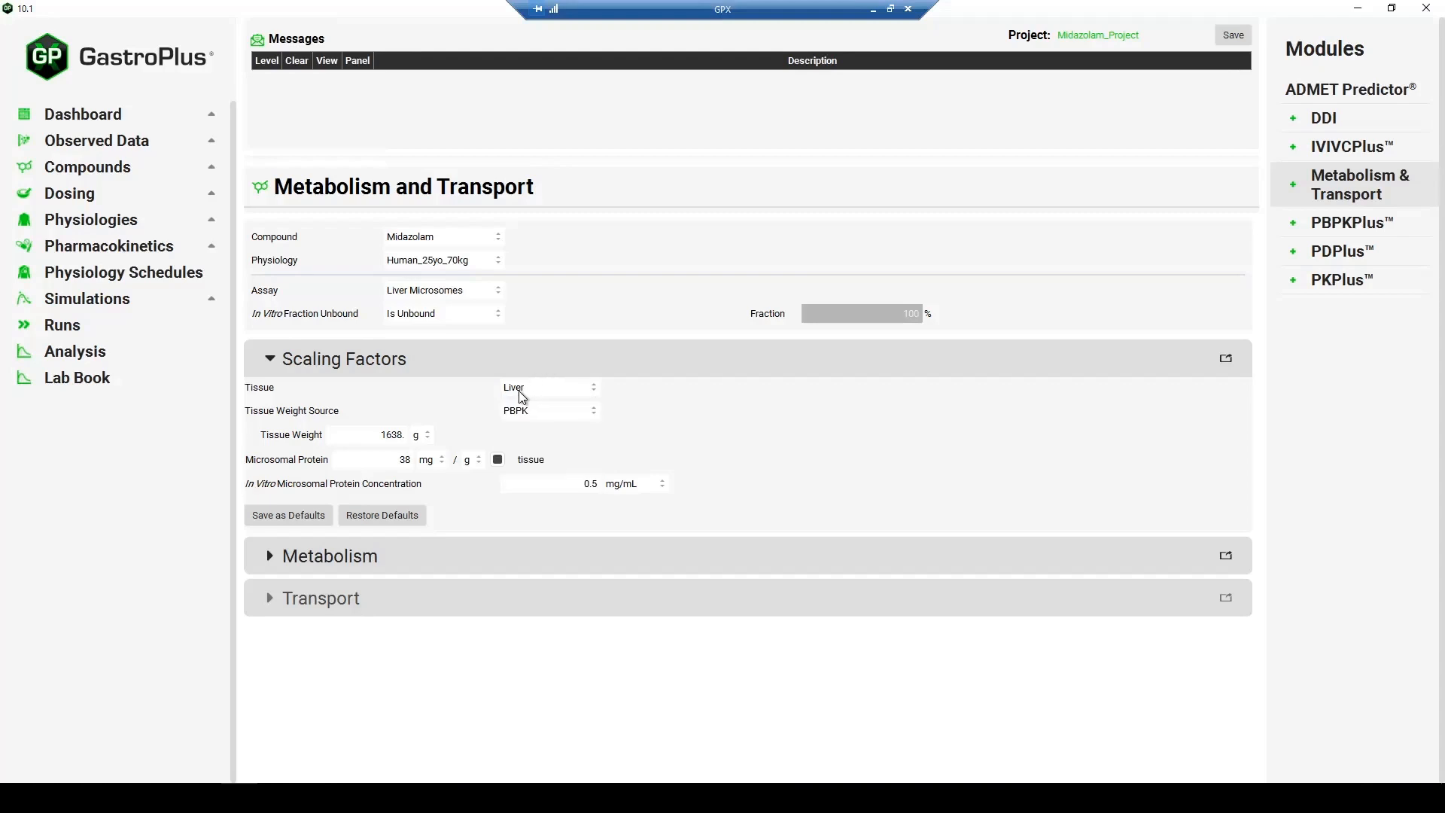
- Expand the Metabolism section and its Metabolic Clearance subsection for CYP3A4
click(510, 402)
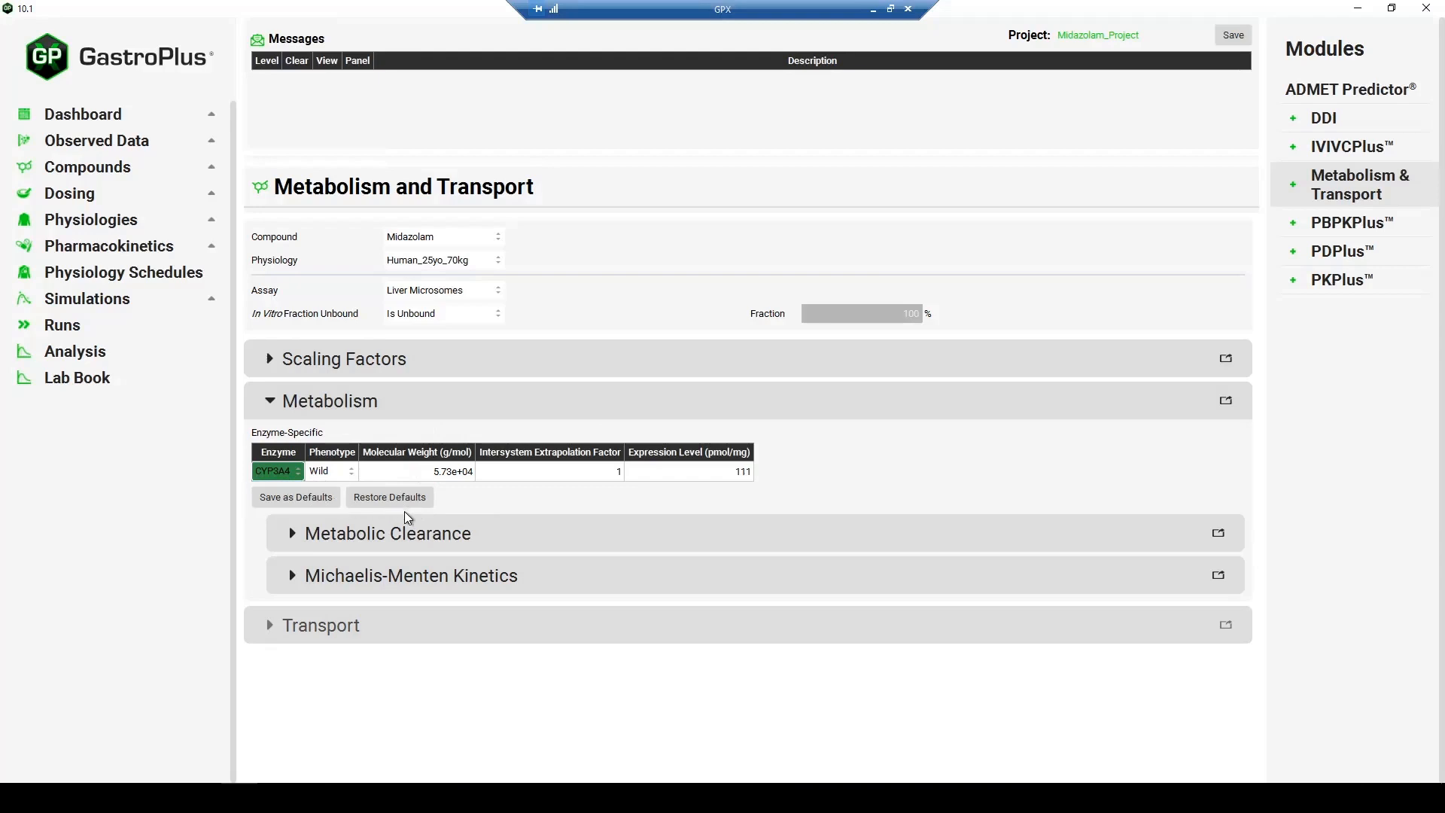
click(556, 541)
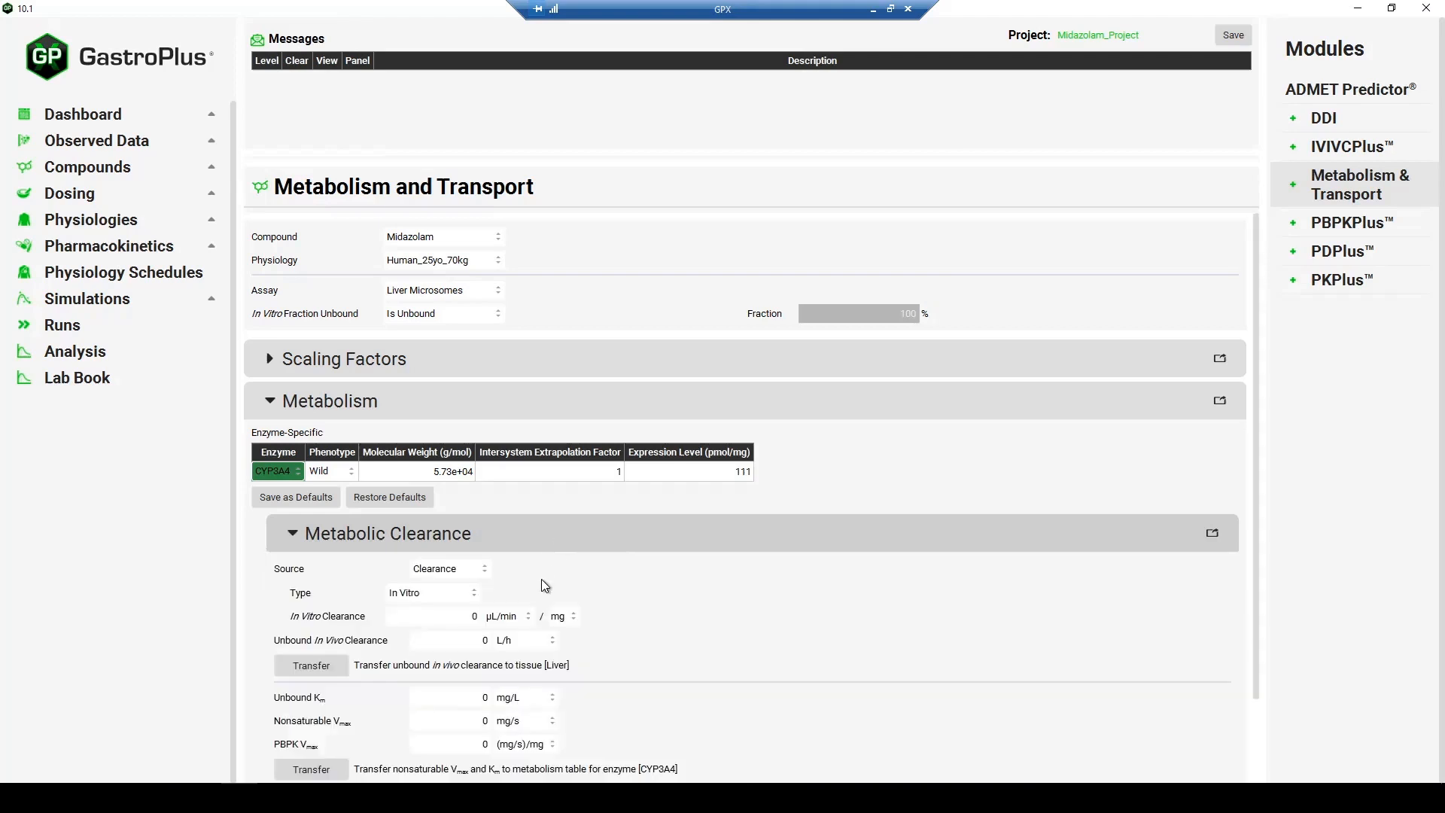
scroll(539, 581, down, 1)
scroll(539, 581, down, 1)
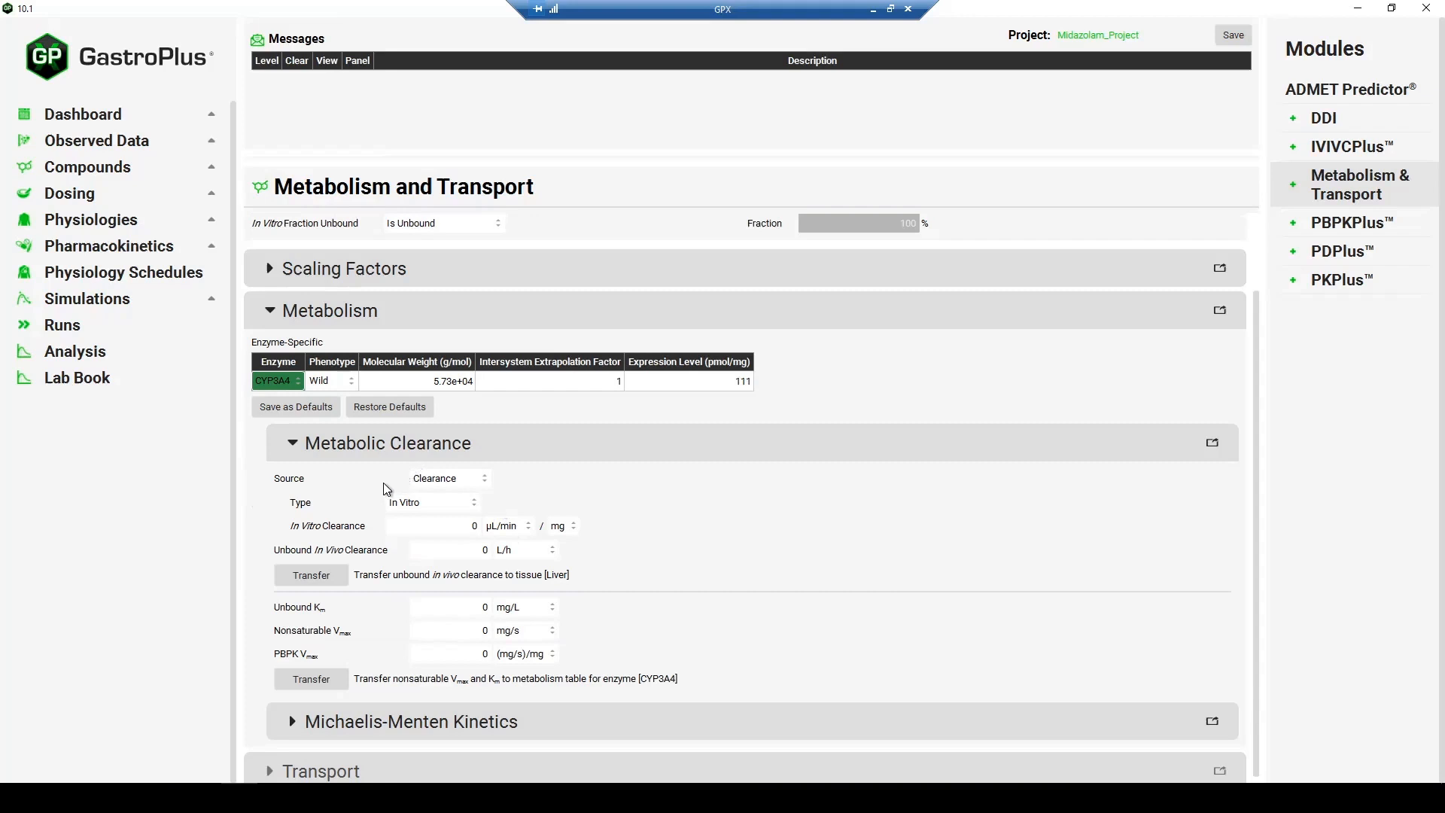
- Review the clearance source options, try the Tissue and Intrinsic clearance types, and return the type to In Vitro
click(447, 480)
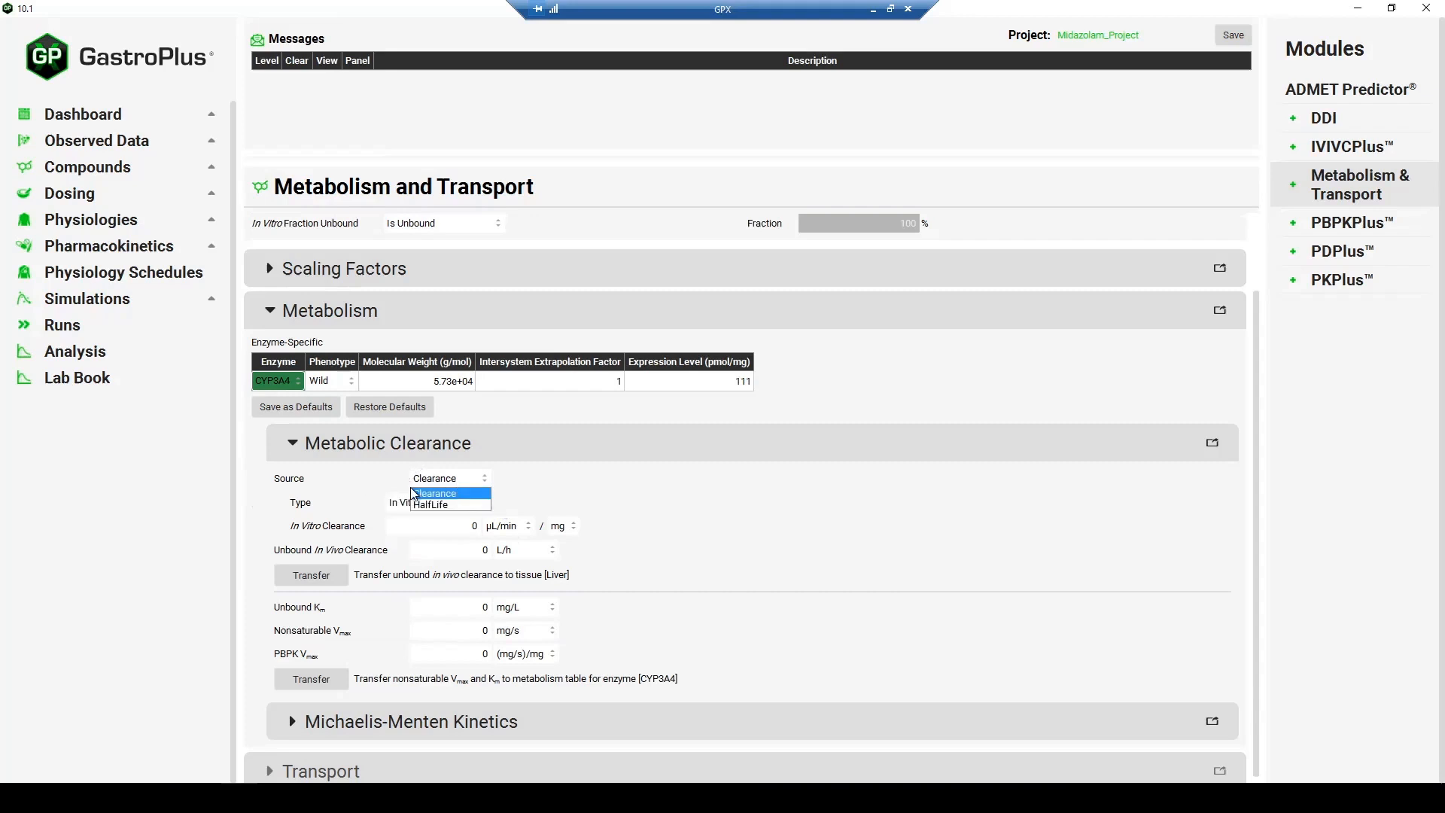
click(388, 506)
click(414, 506)
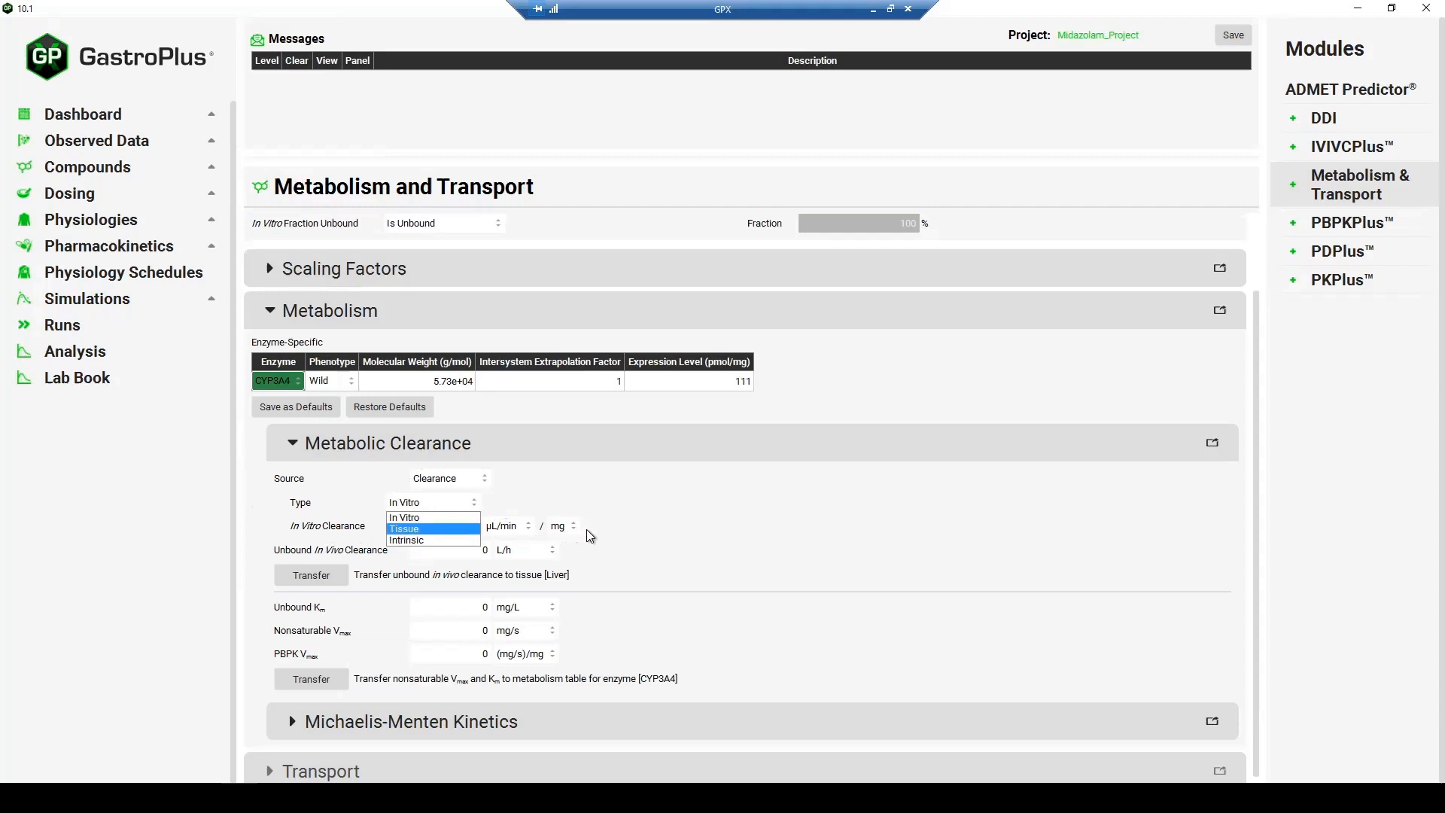
click(447, 521)
click(430, 529)
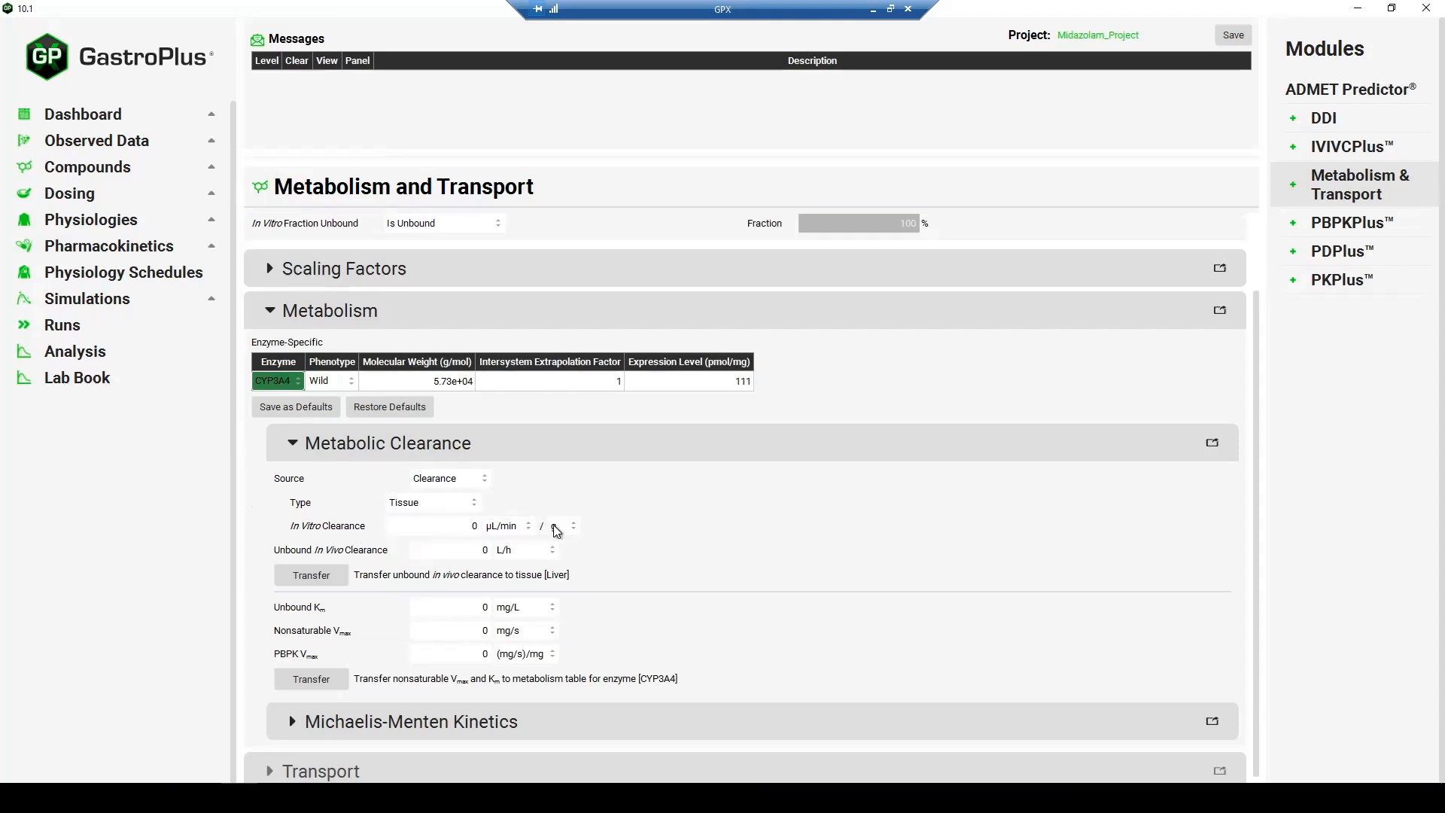
click(453, 505)
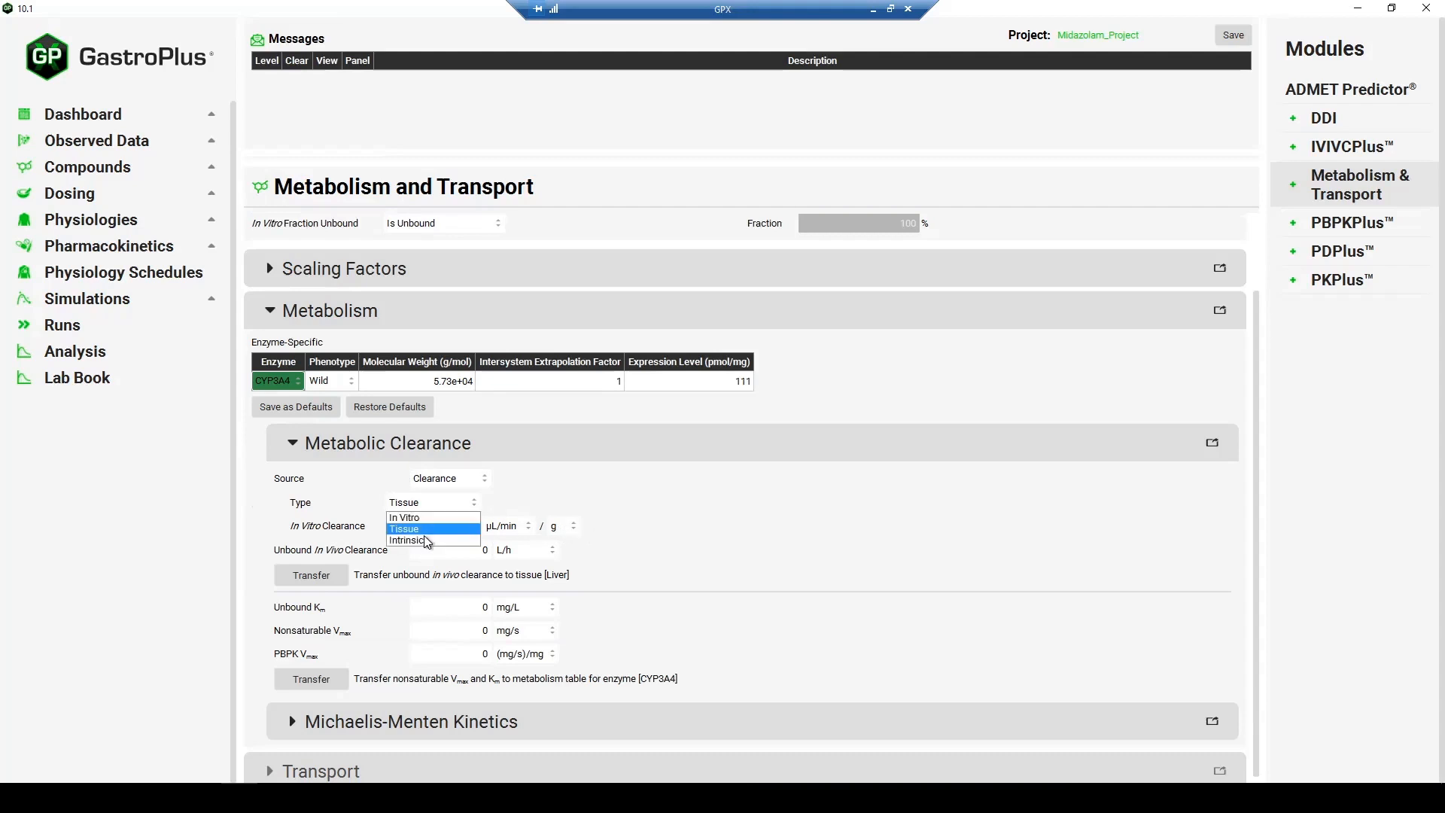
click(426, 540)
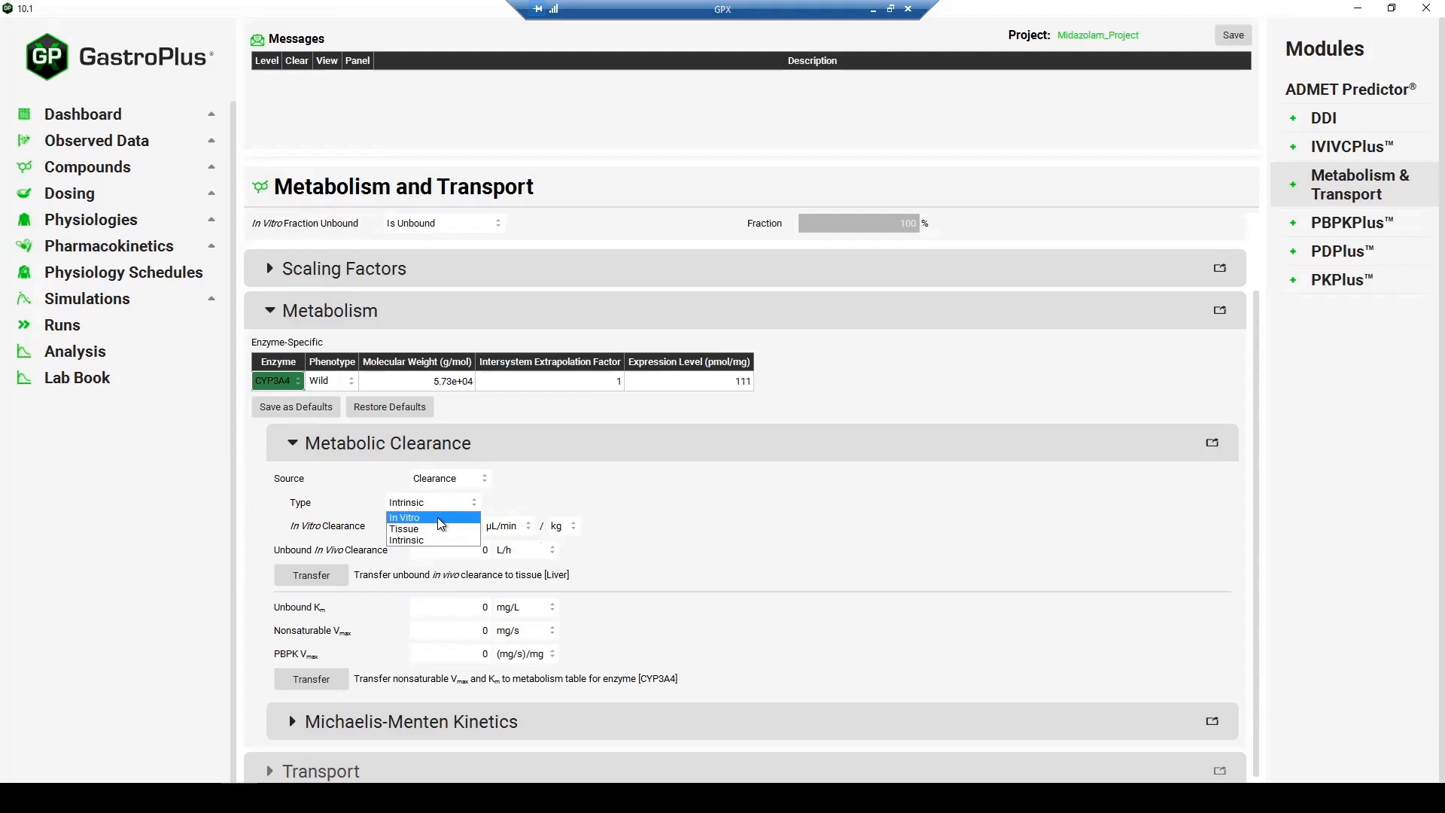
click(438, 518)
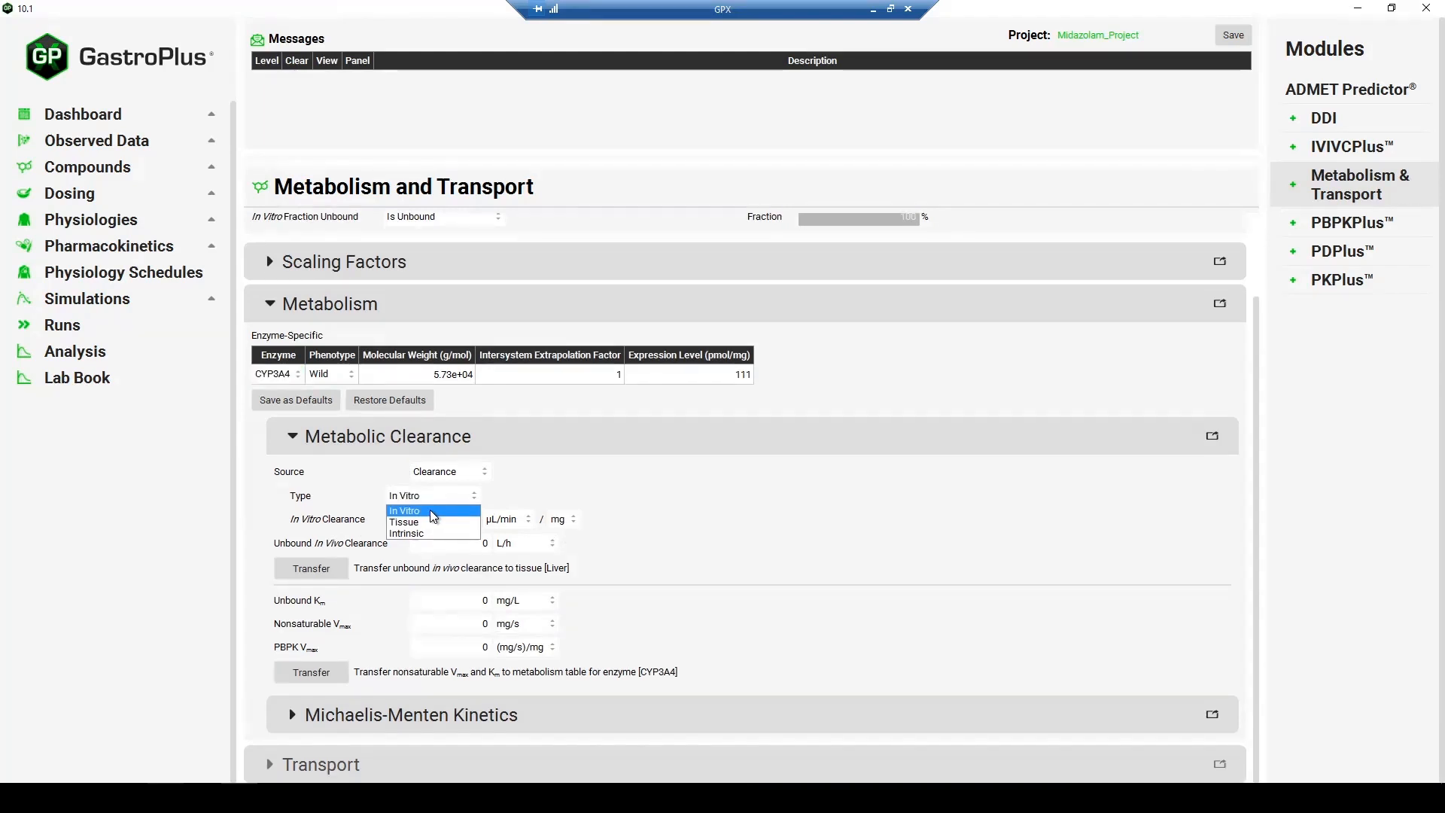
click(433, 511)
- Set the in vitro clearance to 1 µL/min/mg and transfer the unbound in vivo clearance to the liver tissue
text(1)
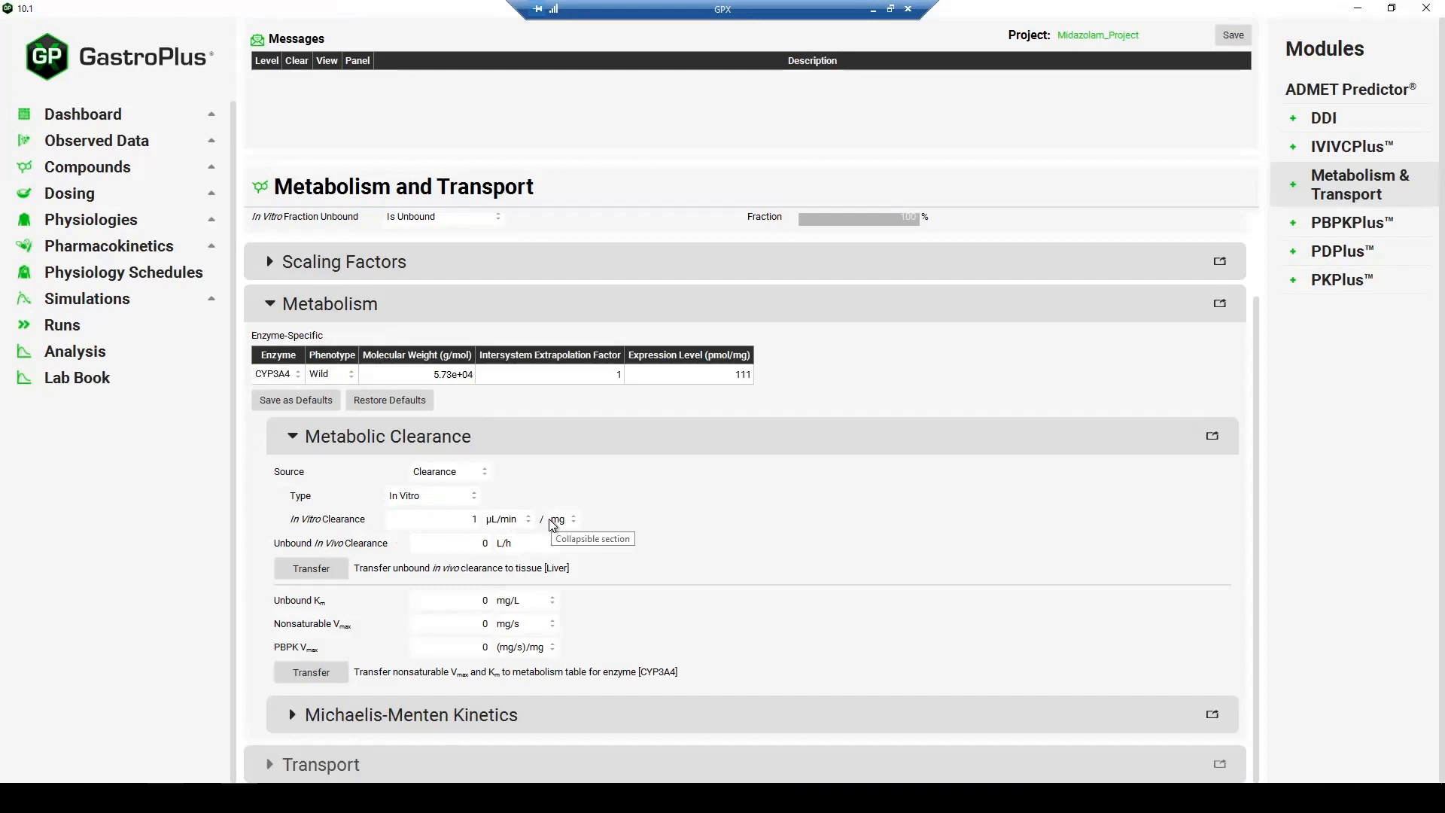
key(Tab)
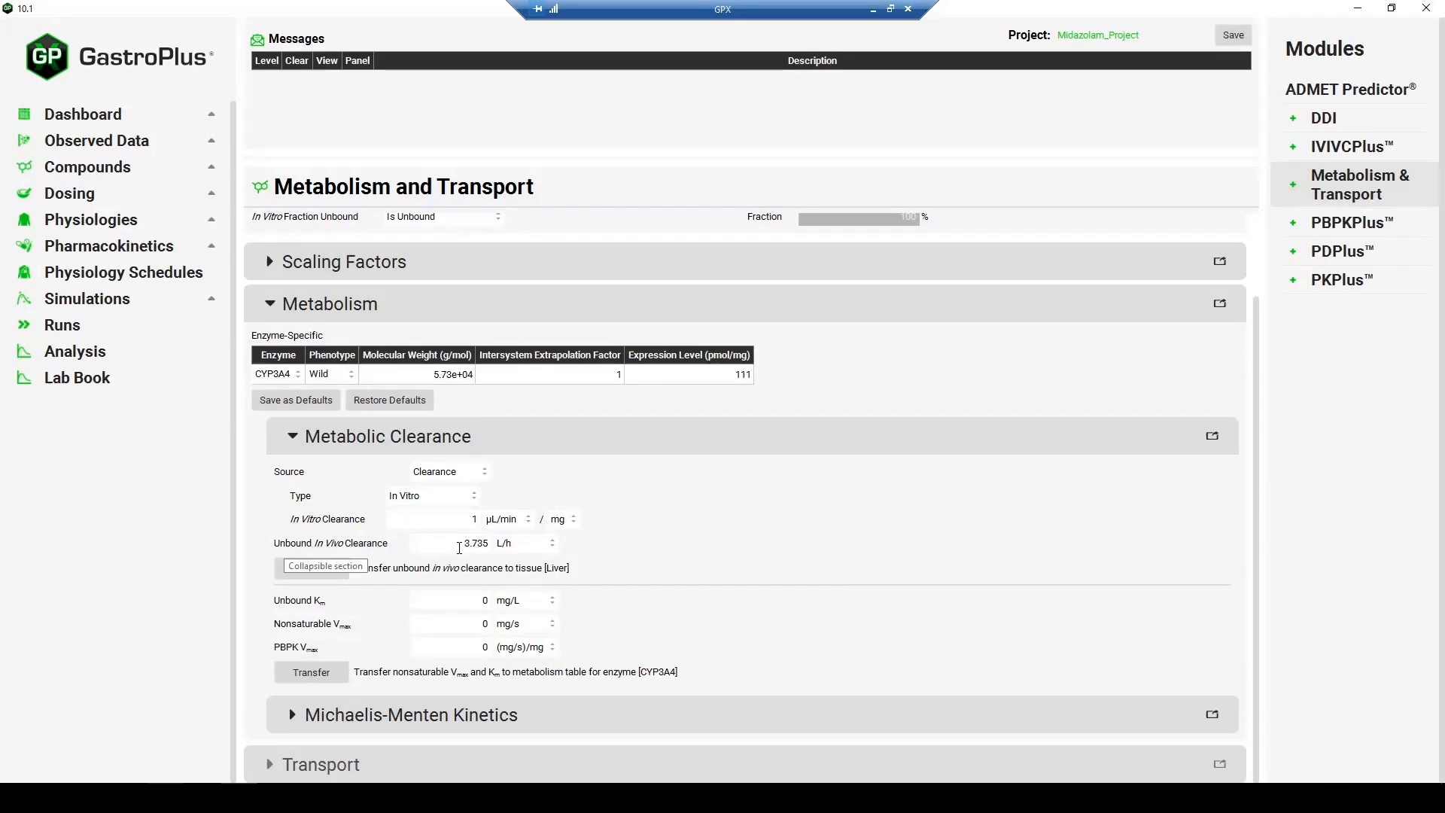
click(332, 573)
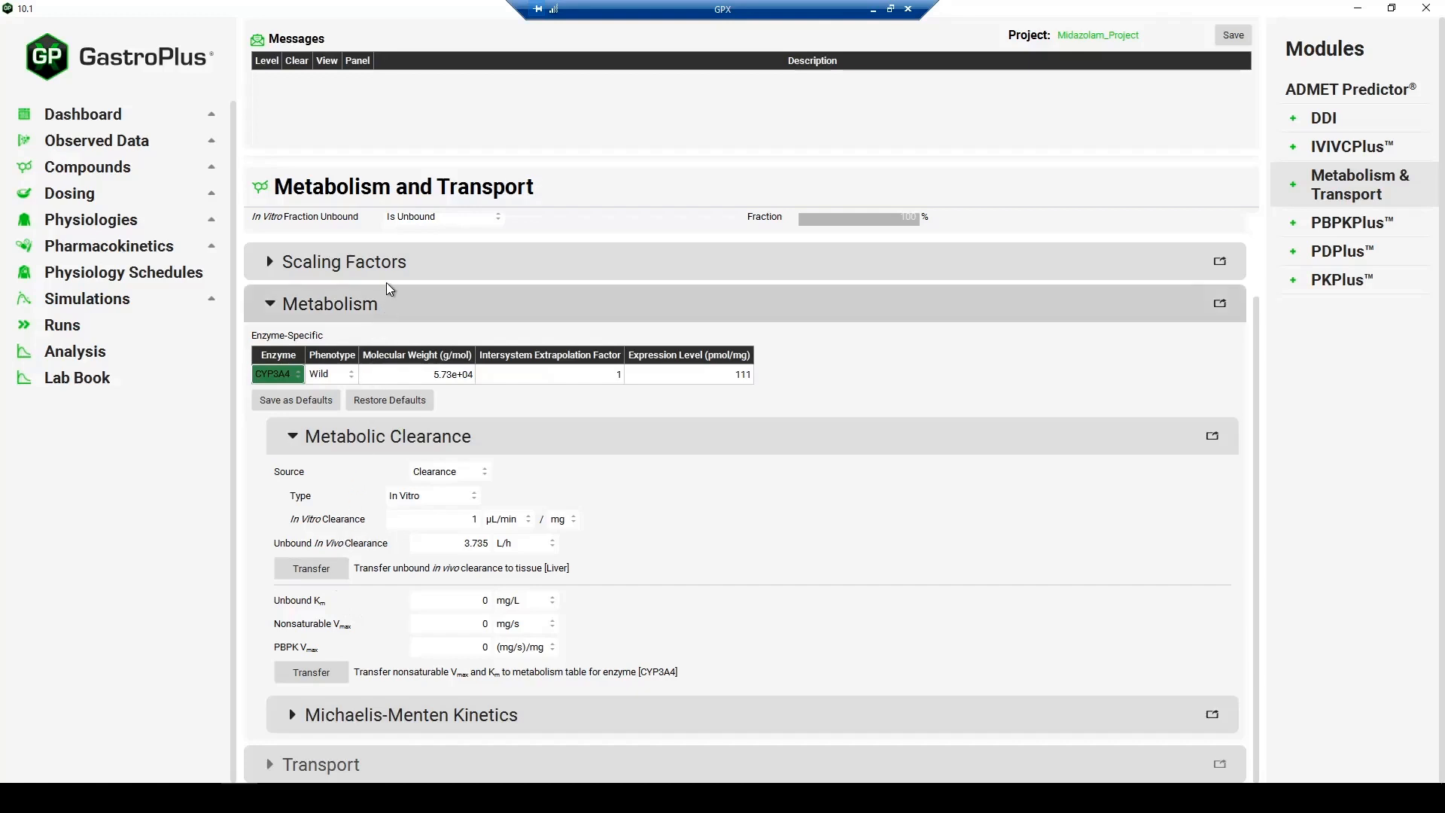
scroll(536, 549, up, 1)
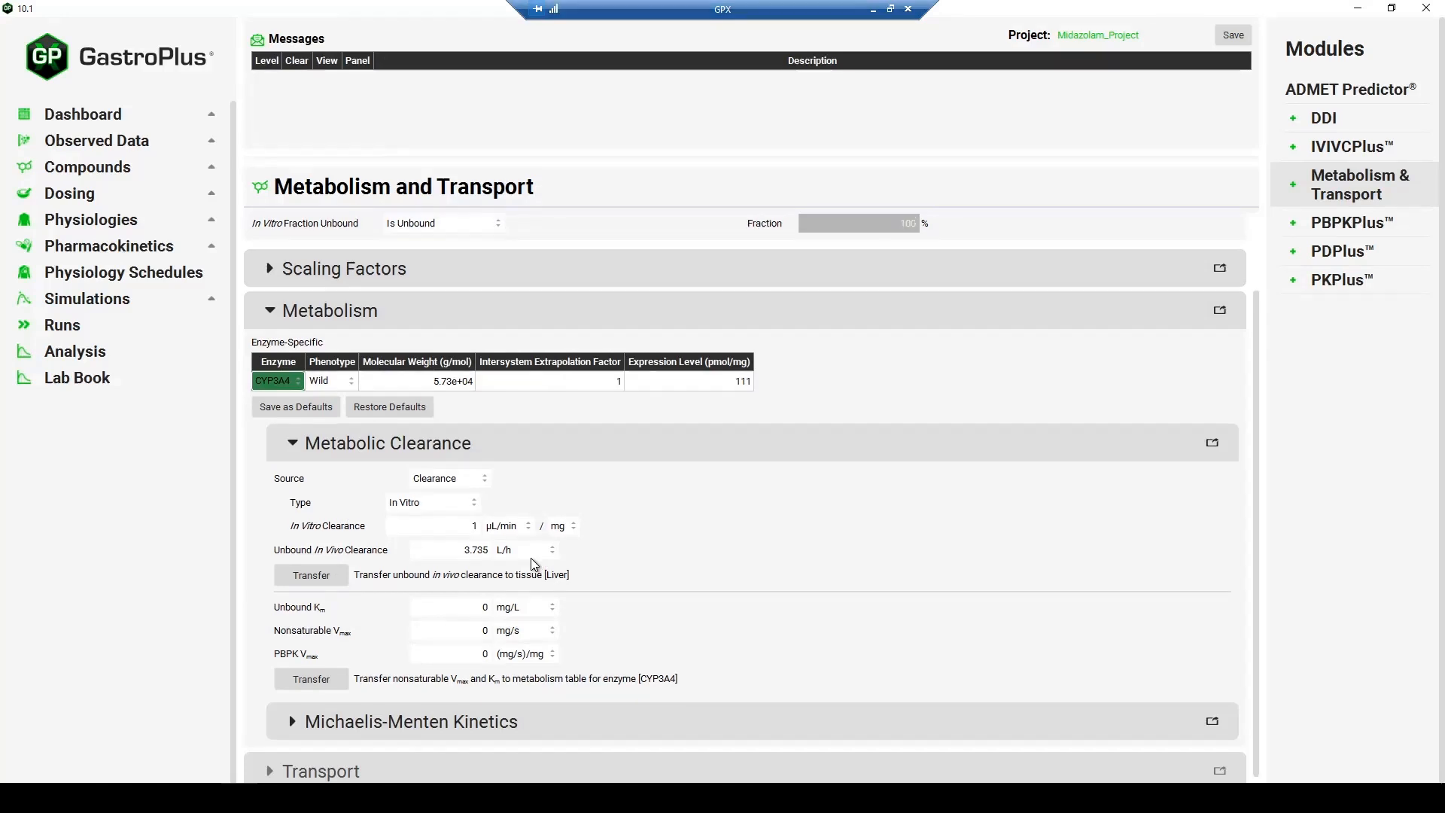
- Open the PBPKPlus module and reset the liver's intrinsic clearance (CLint) to 0 L/h in the tissue table
click(1342, 224)
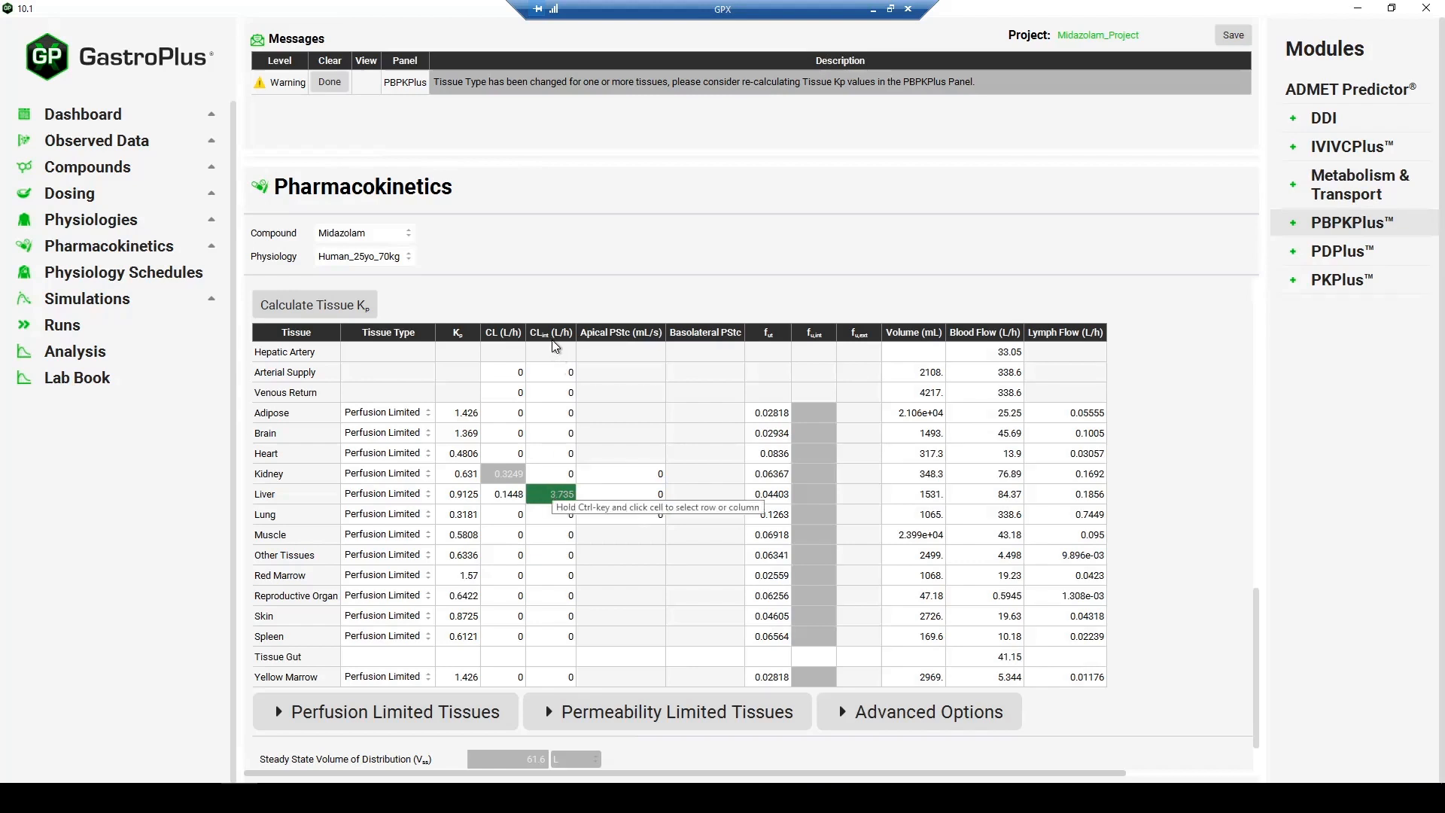
double_click(553, 495)
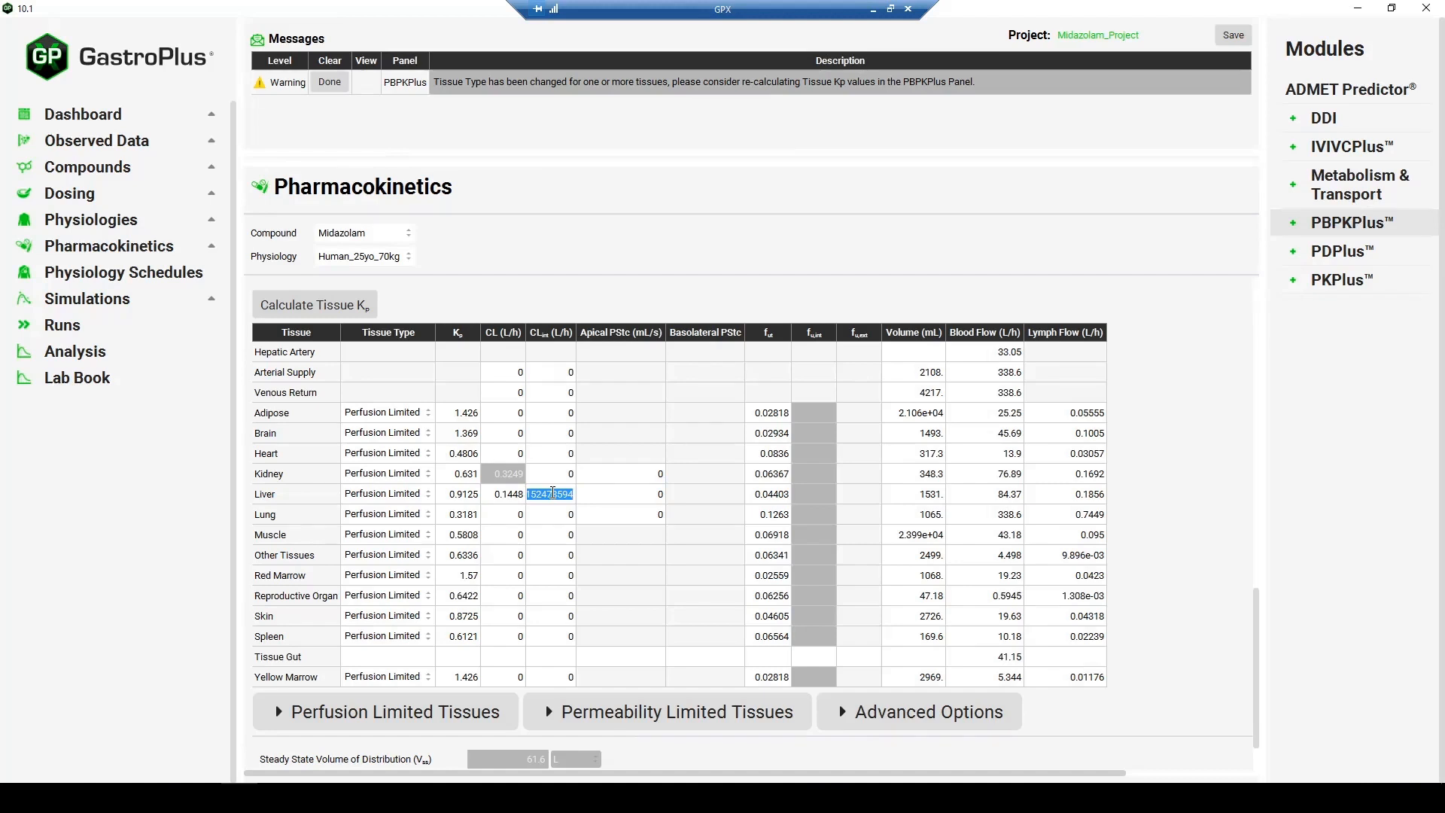
key(BackSpace)
key(Return)
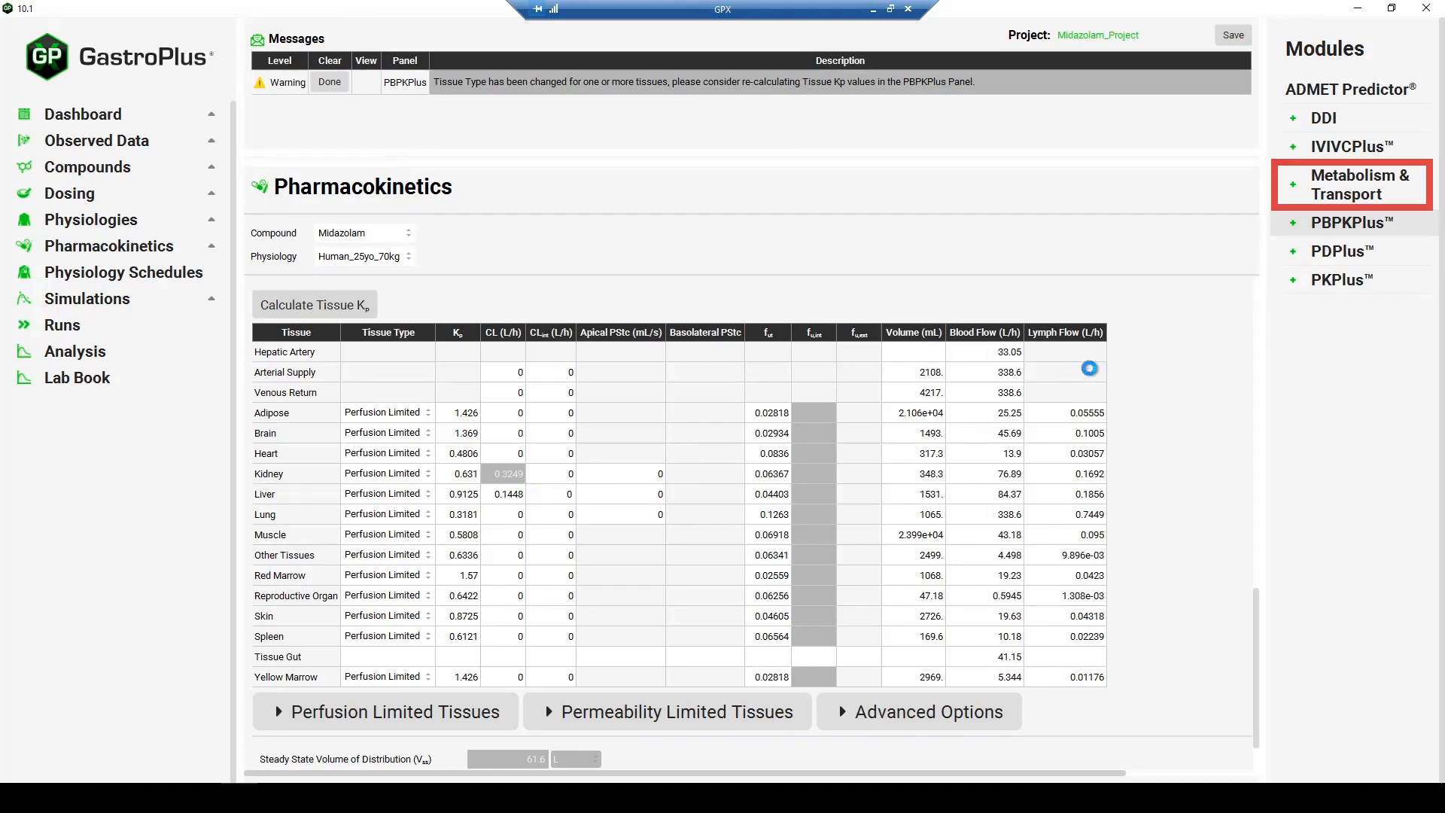
- Return to Metabolism and Transport, set the unbound Km to 10 mg/L under Metabolic Clearance, and collapse that subsection
click(1340, 189)
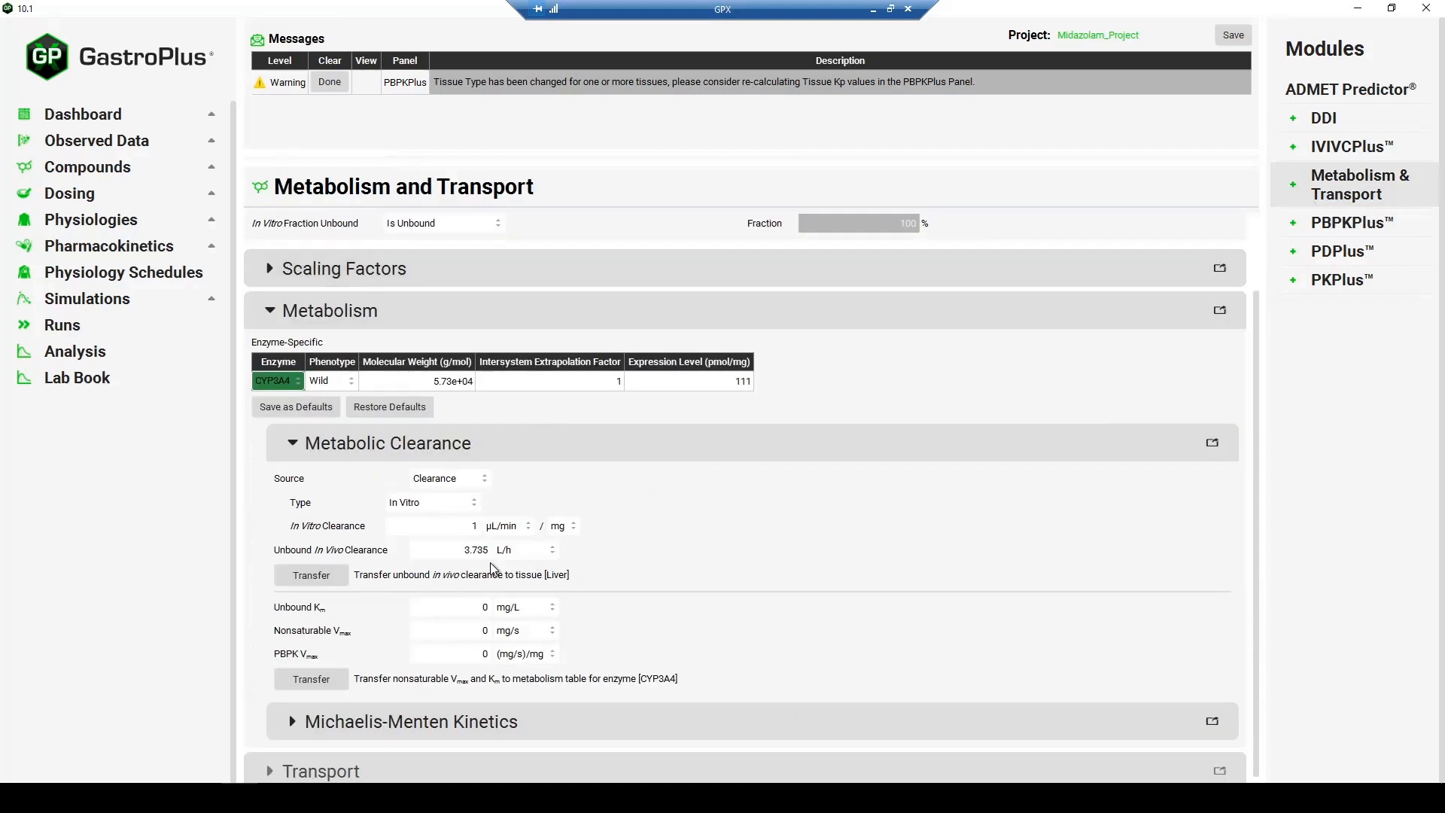
scroll(489, 563, down, 1)
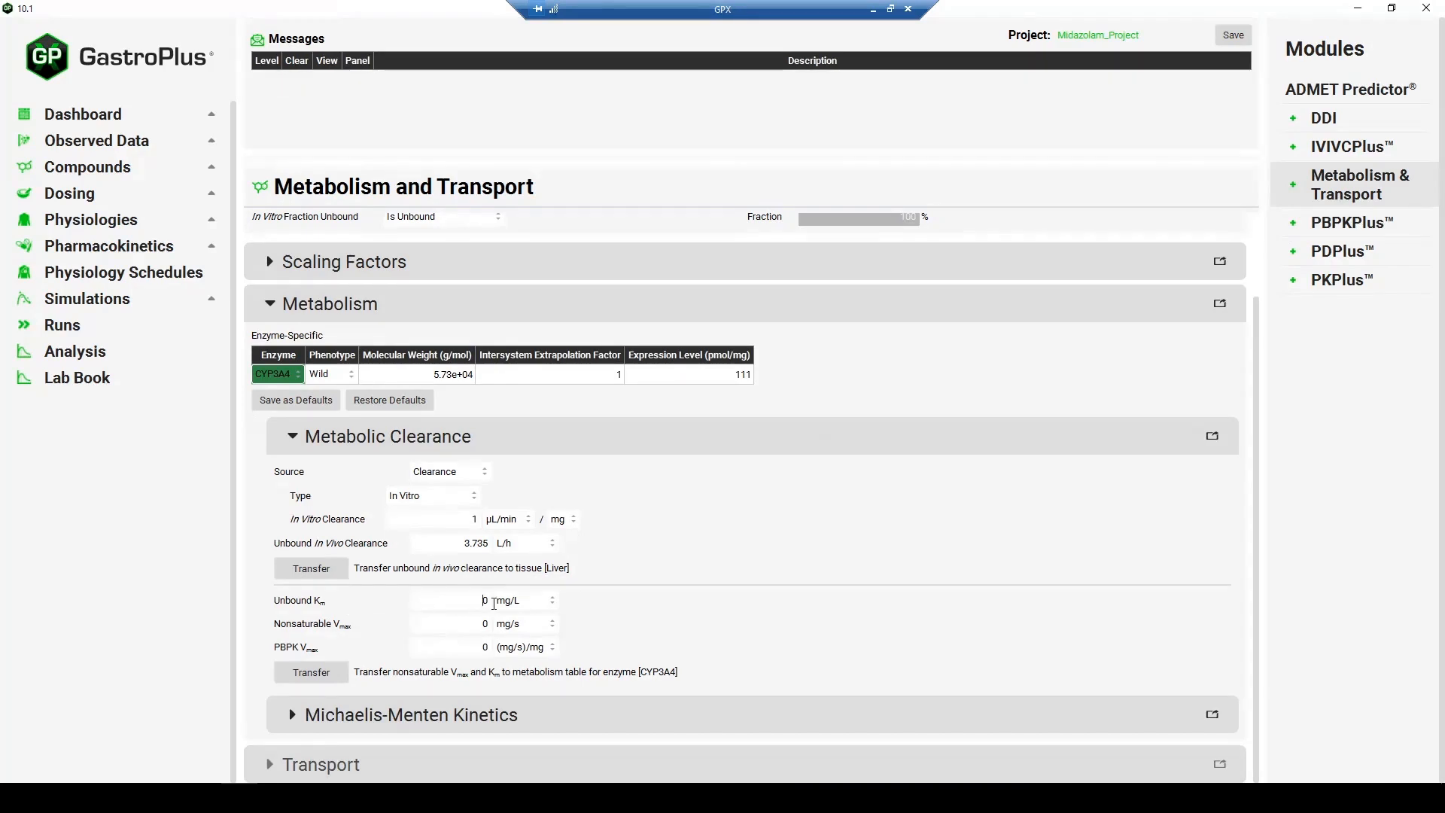
double_click(497, 602)
text(10)
key(Return)
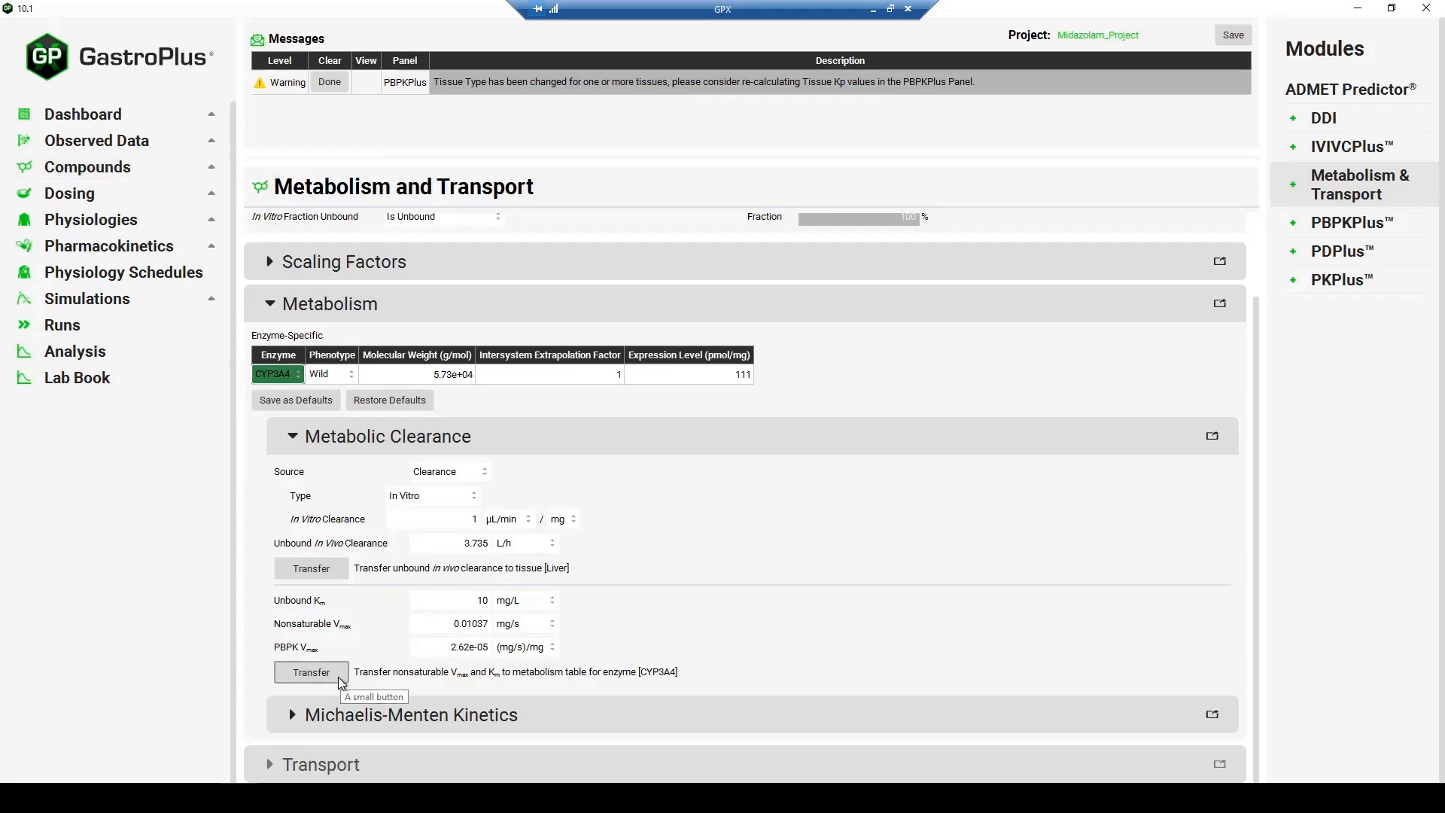
click(441, 445)
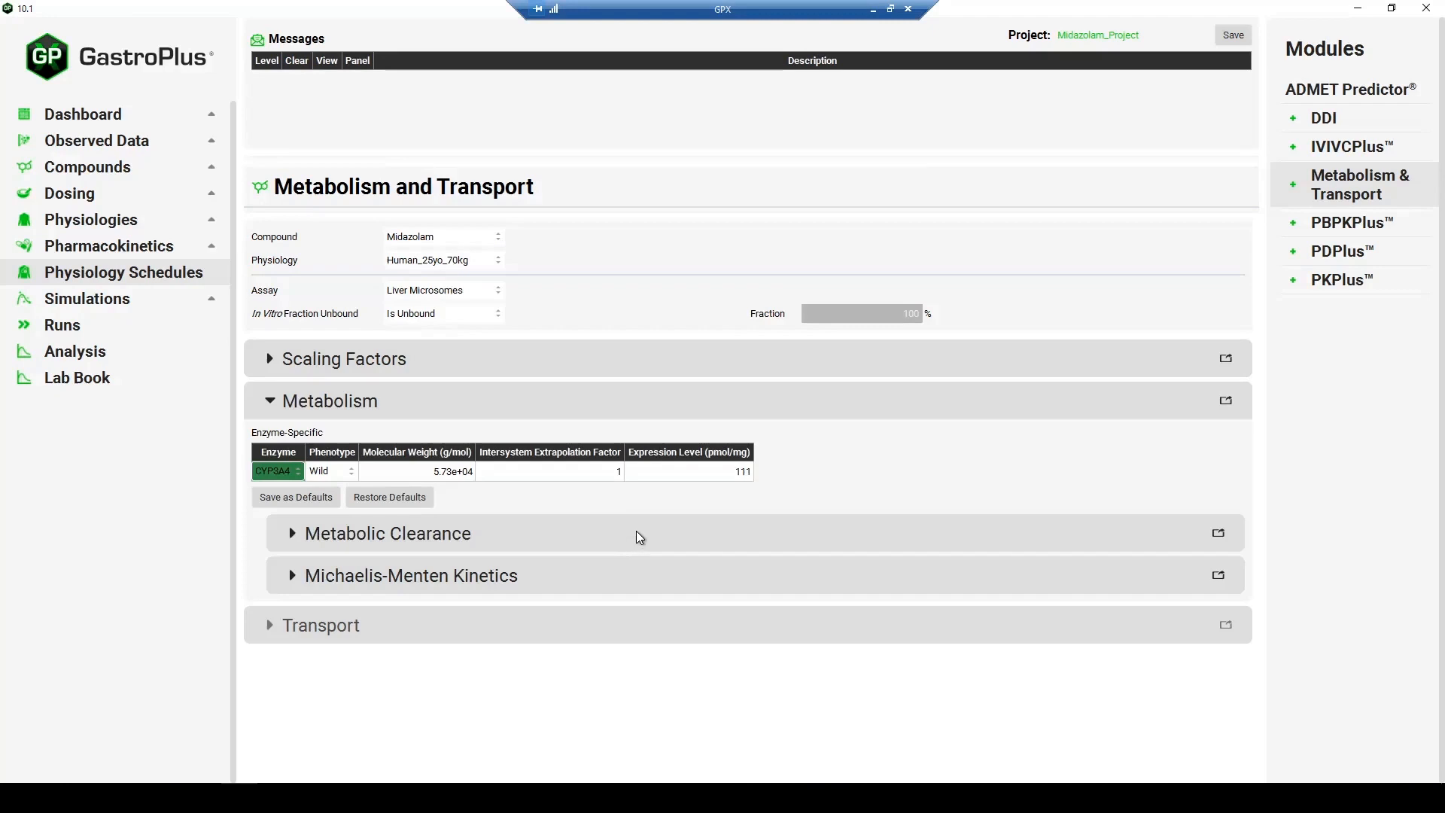
- Under Michaelis-Menten Kinetics, keep the Vmax type as In Vitro and set the in vitro Vmax to 0.85 nmol/min/mg
click(539, 580)
scroll(534, 581, down, 1)
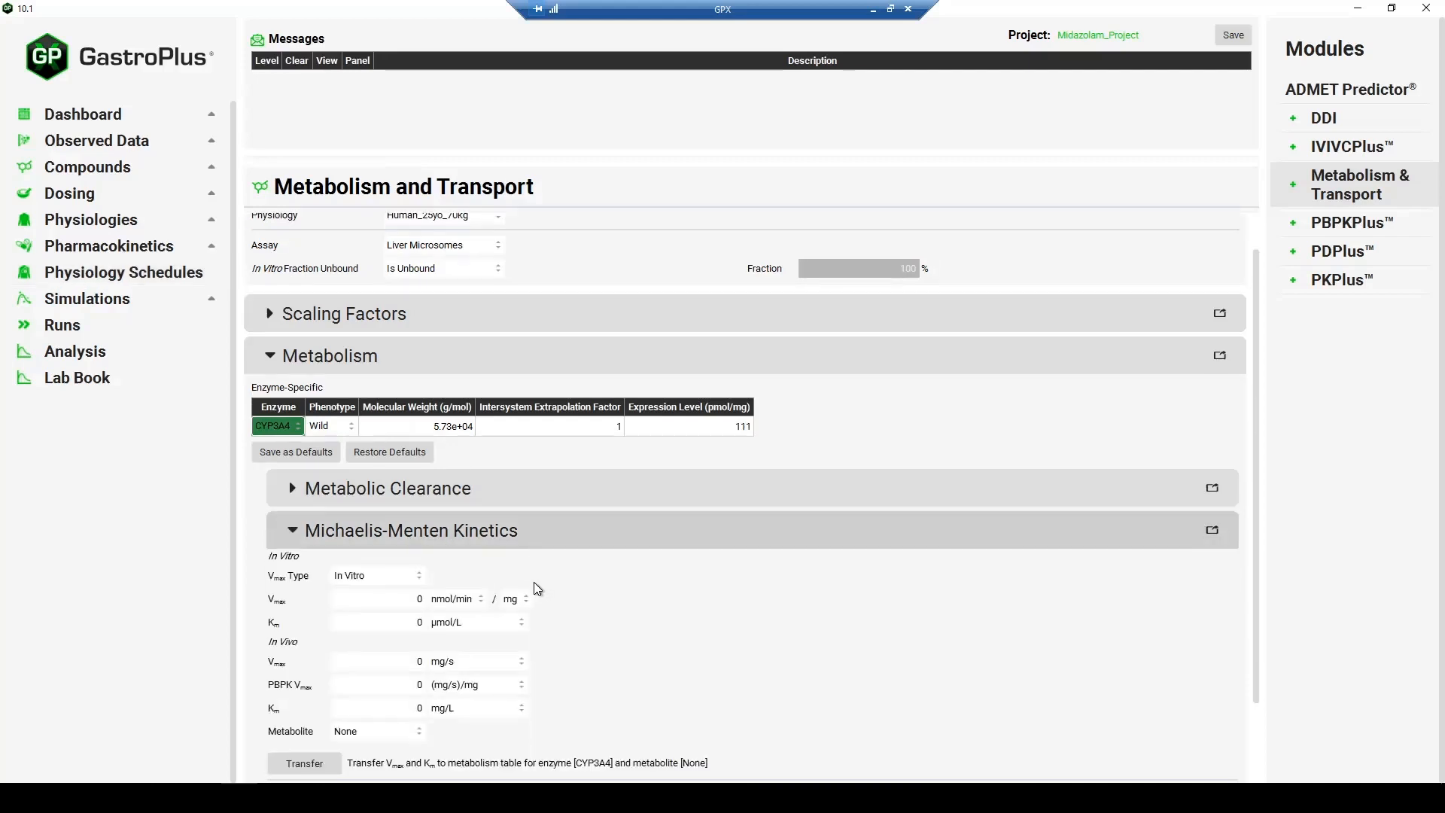
scroll(383, 520, down, 2)
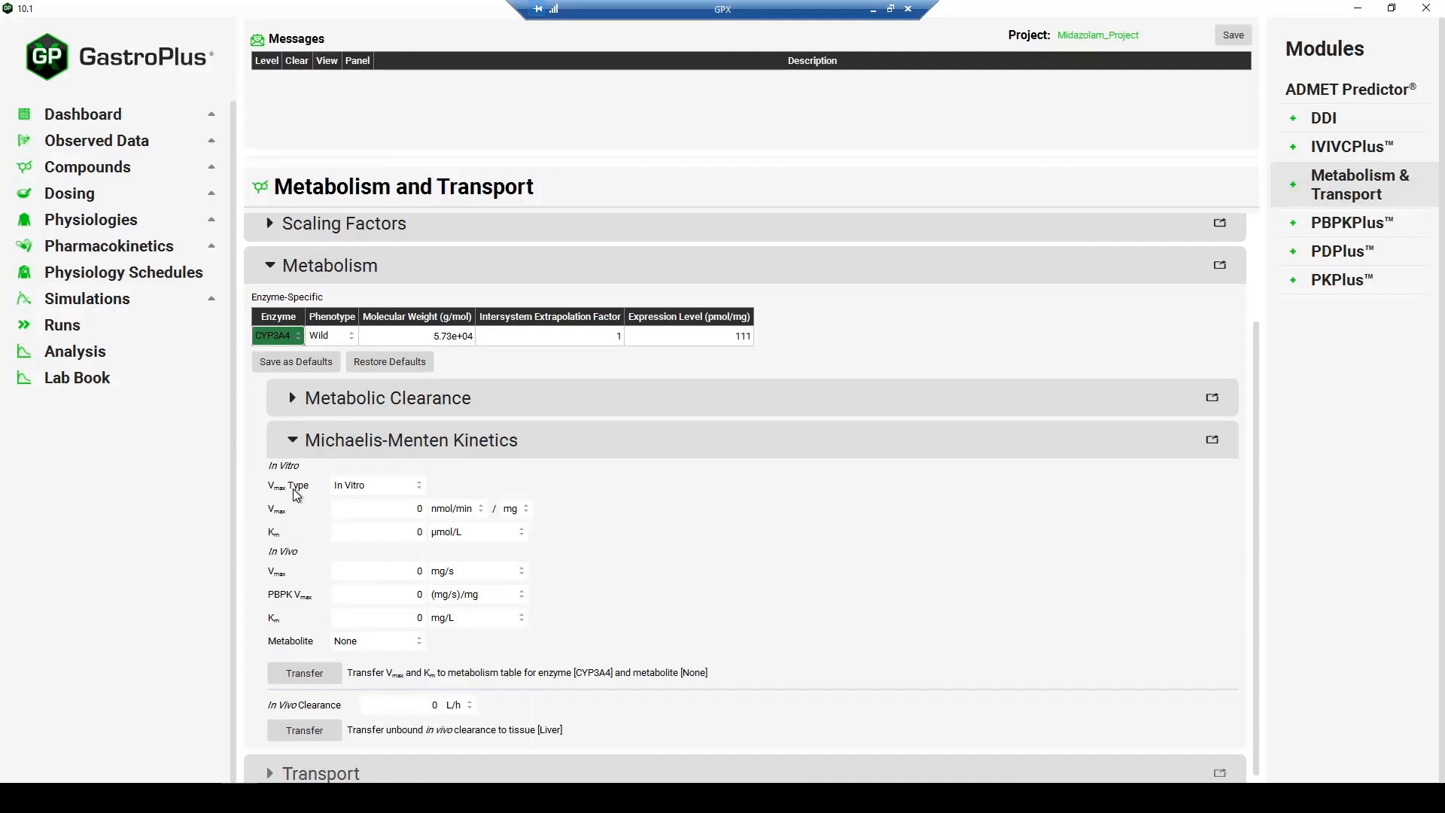
click(376, 485)
click(364, 484)
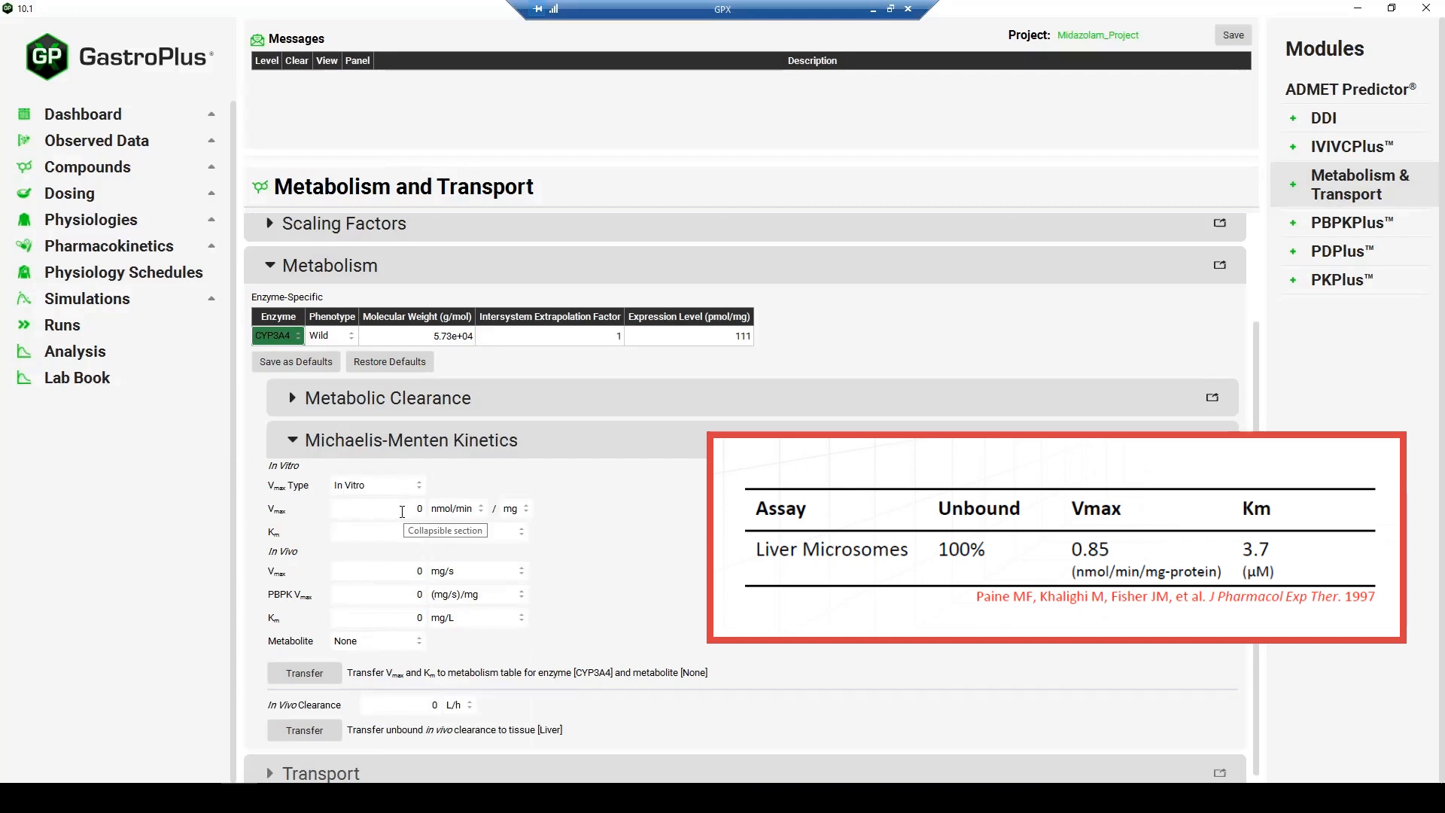
drag(404, 511, 440, 510)
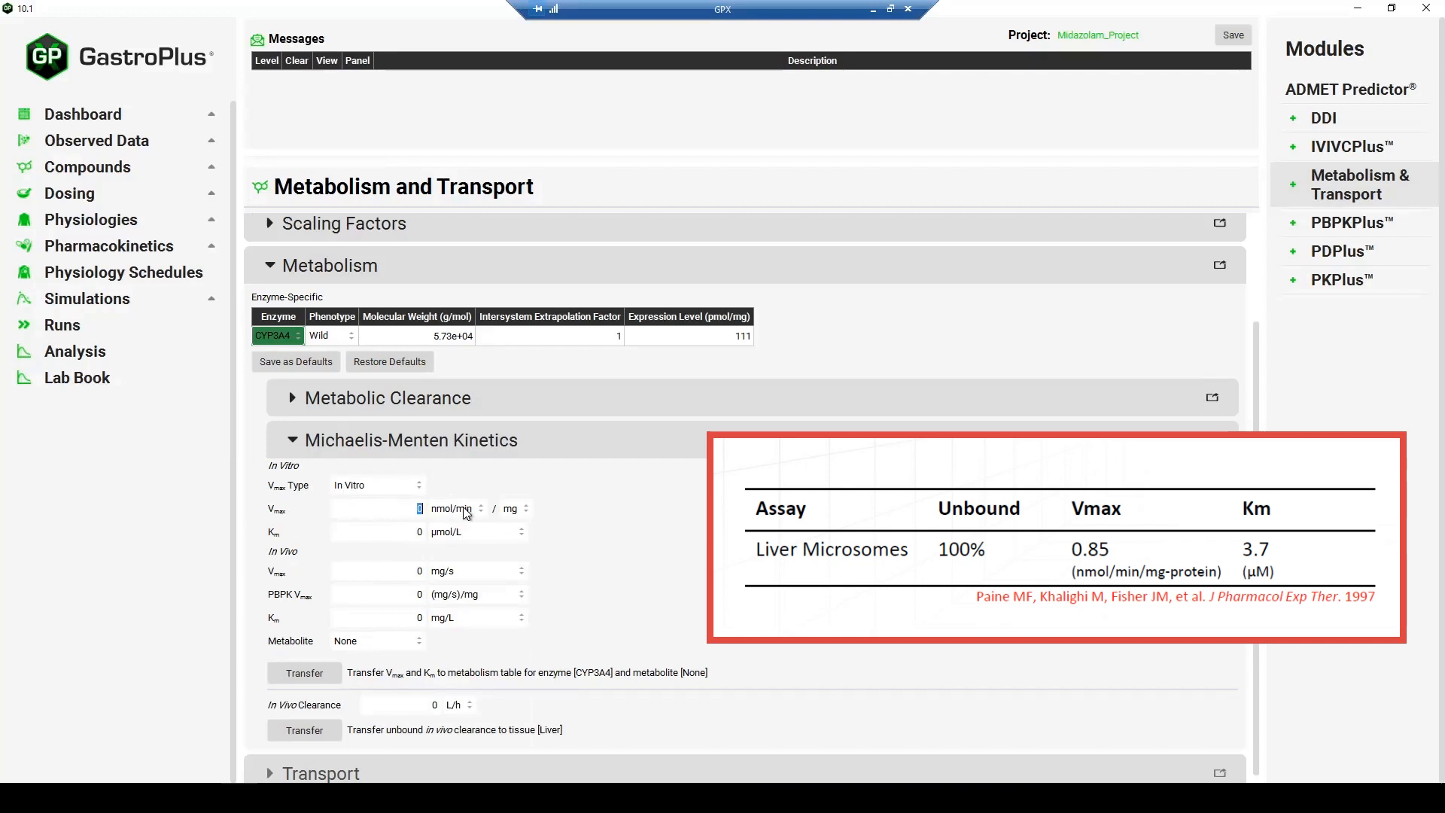
text(0.85)
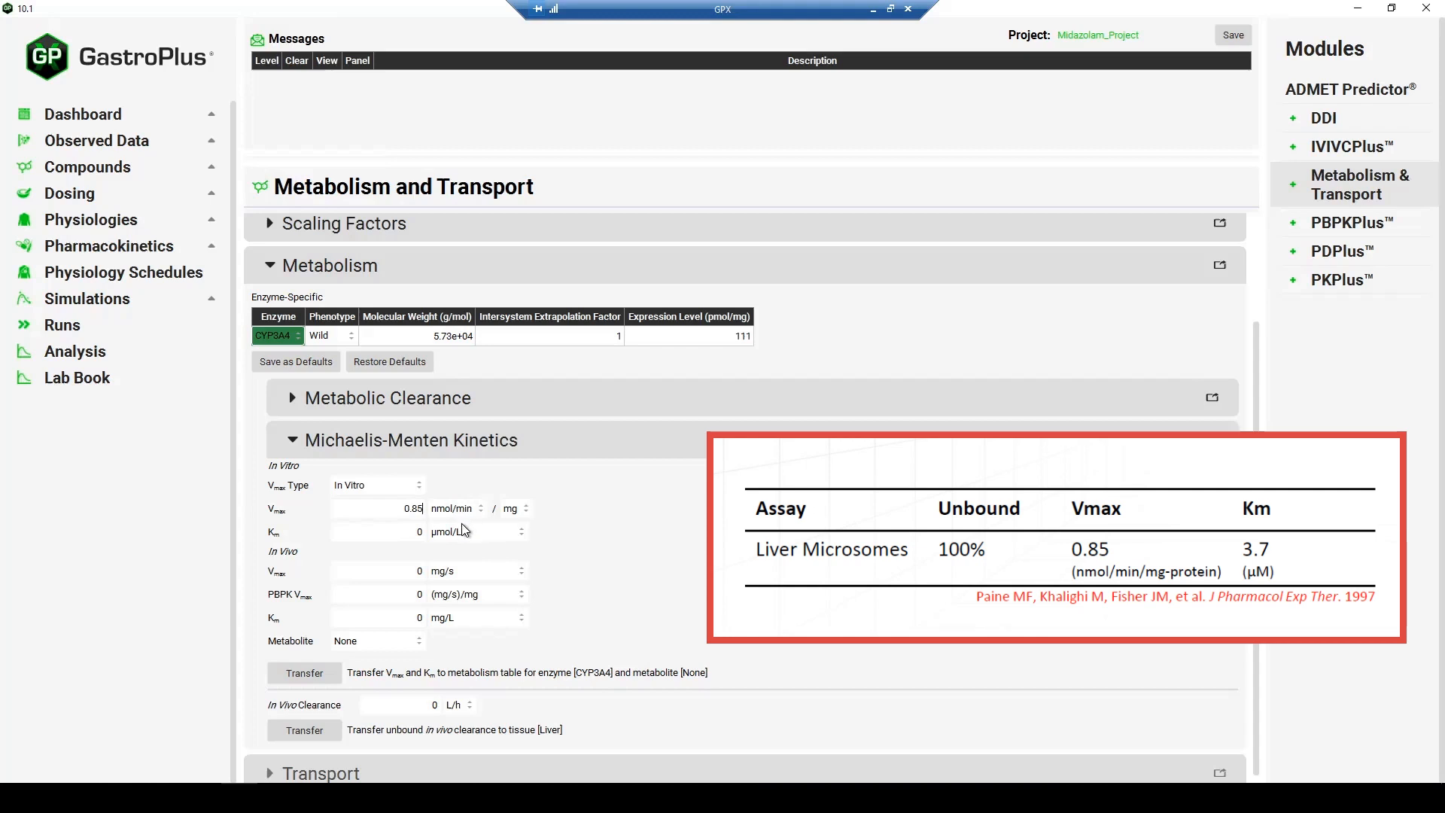
key(Return)
click(515, 510)
- Set the in vitro Km to 3.7 and keep its unit as µmol/L
click(405, 530)
drag(450, 531, 452, 531)
text(3.7)
click(455, 536)
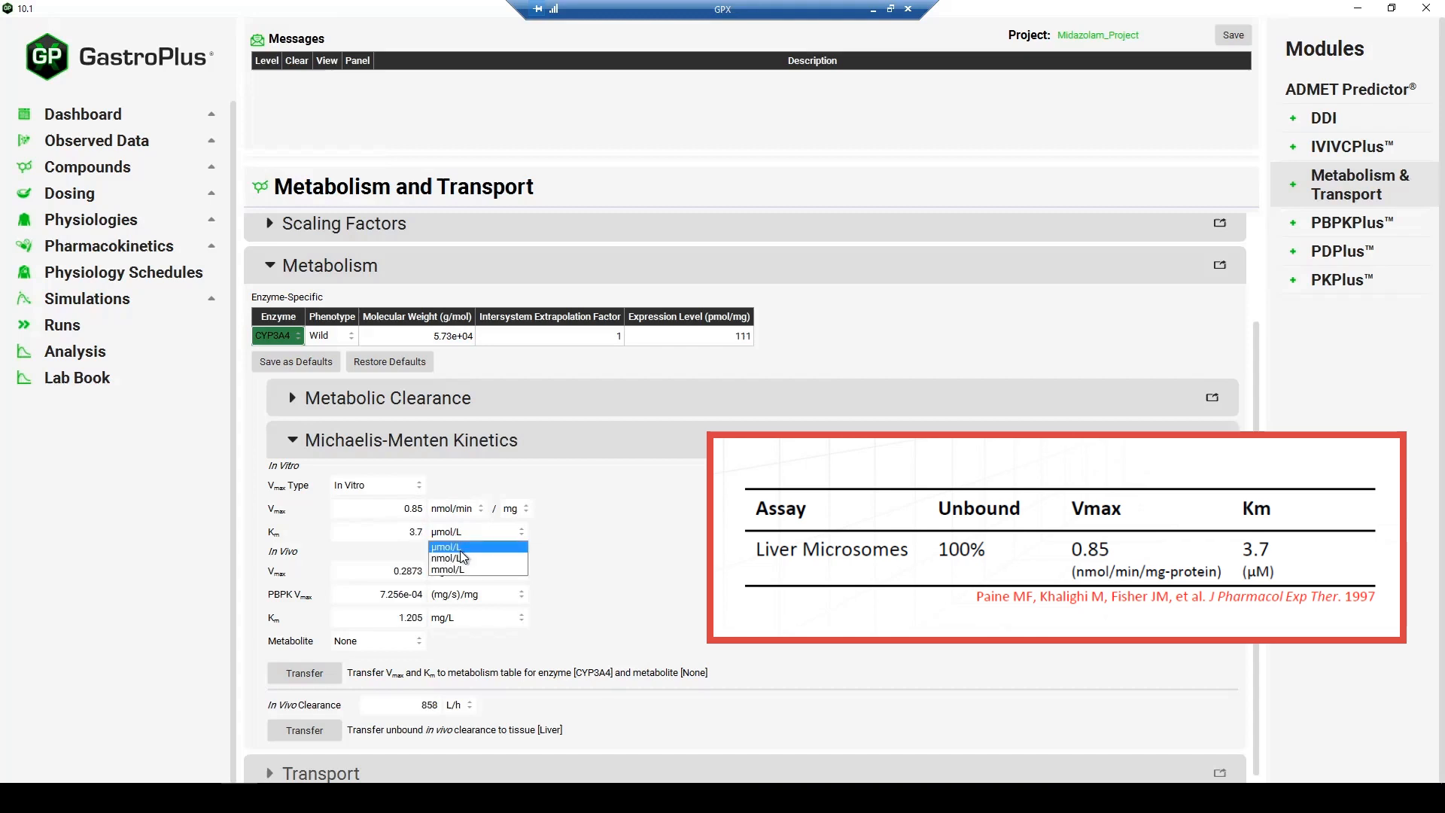
click(456, 547)
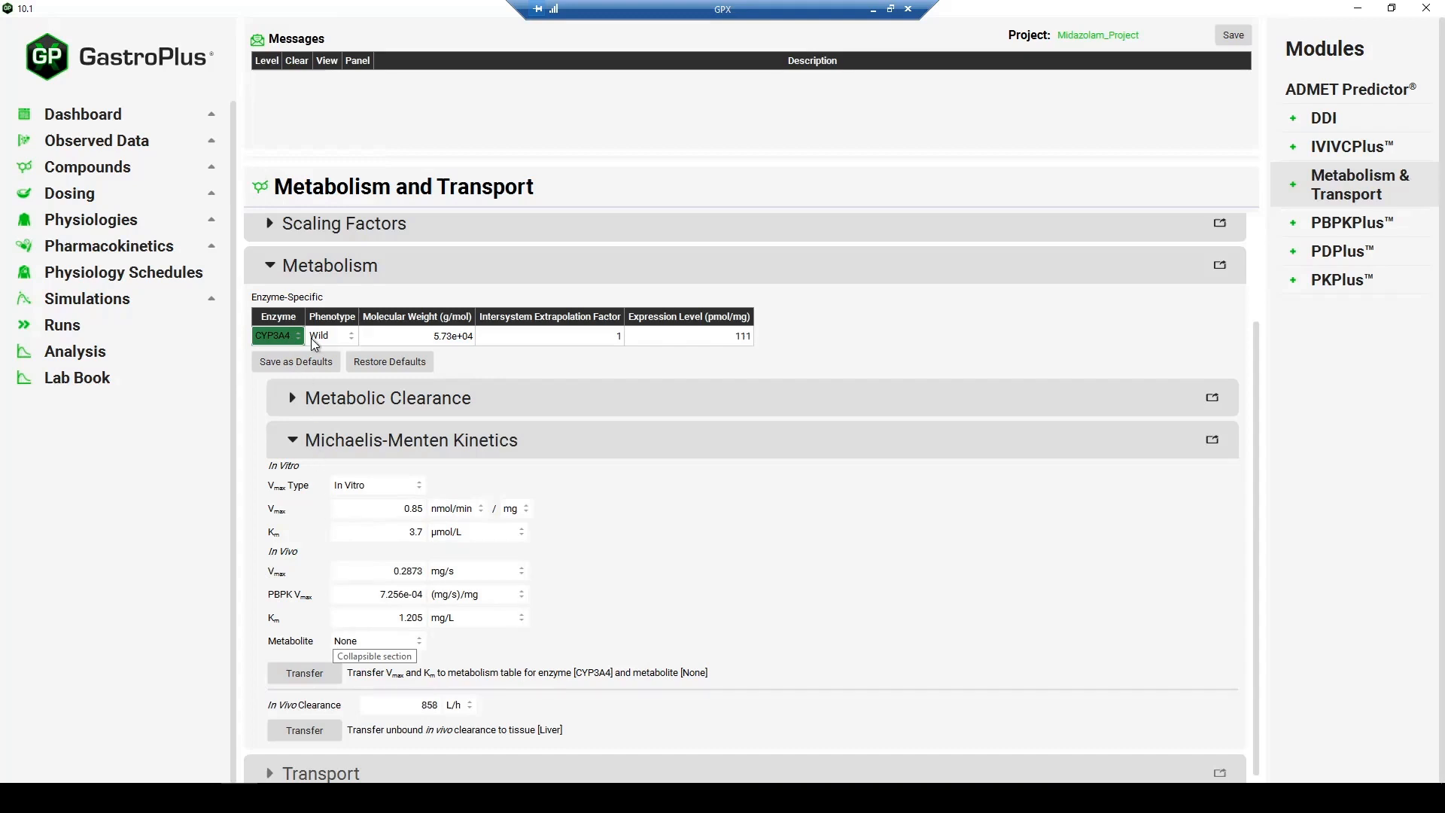
- Keep the metabolite as None and transfer the converted Vmax and Km to the metabolism table for CYP3A4
click(414, 643)
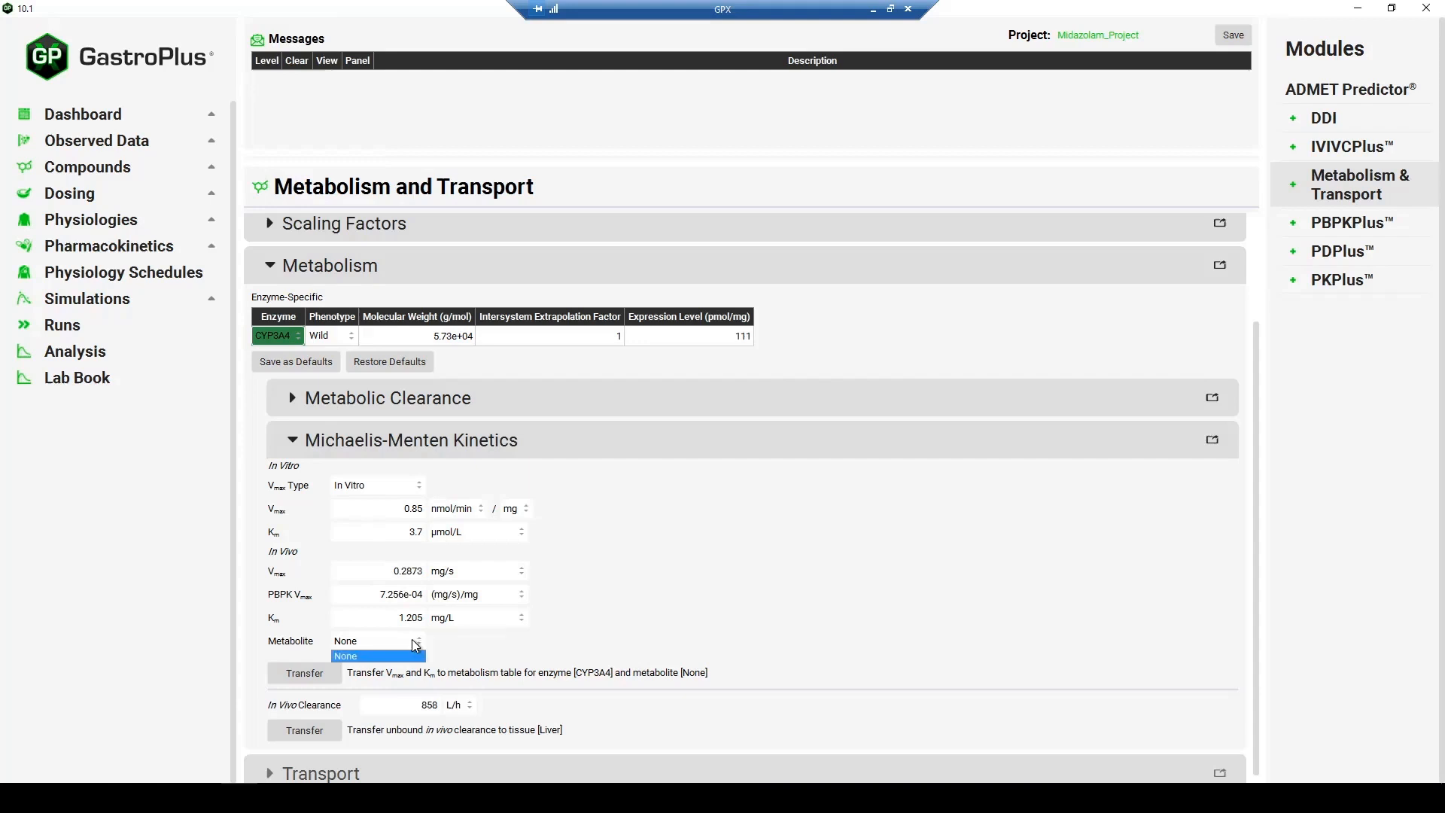
click(415, 645)
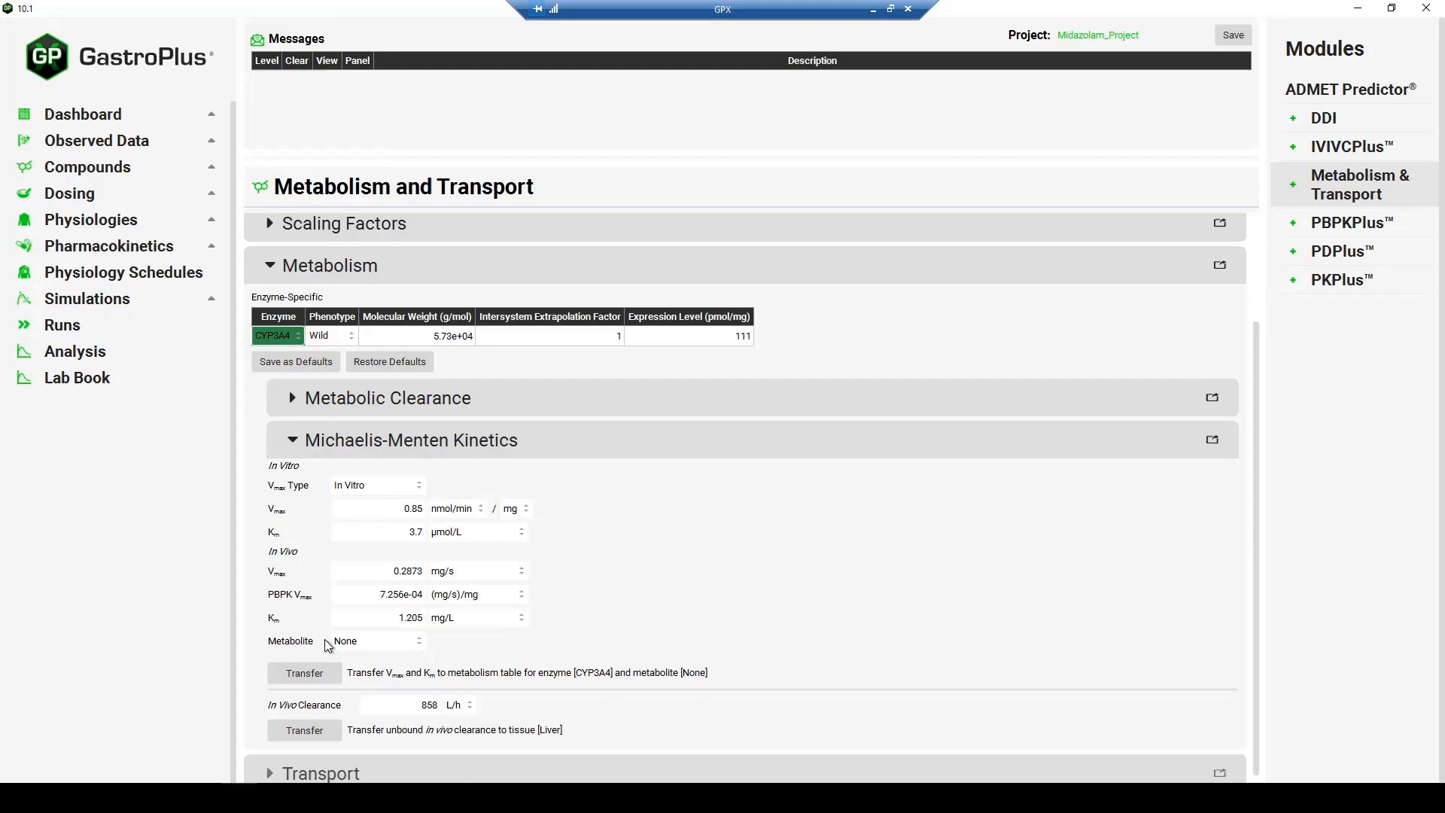
click(400, 644)
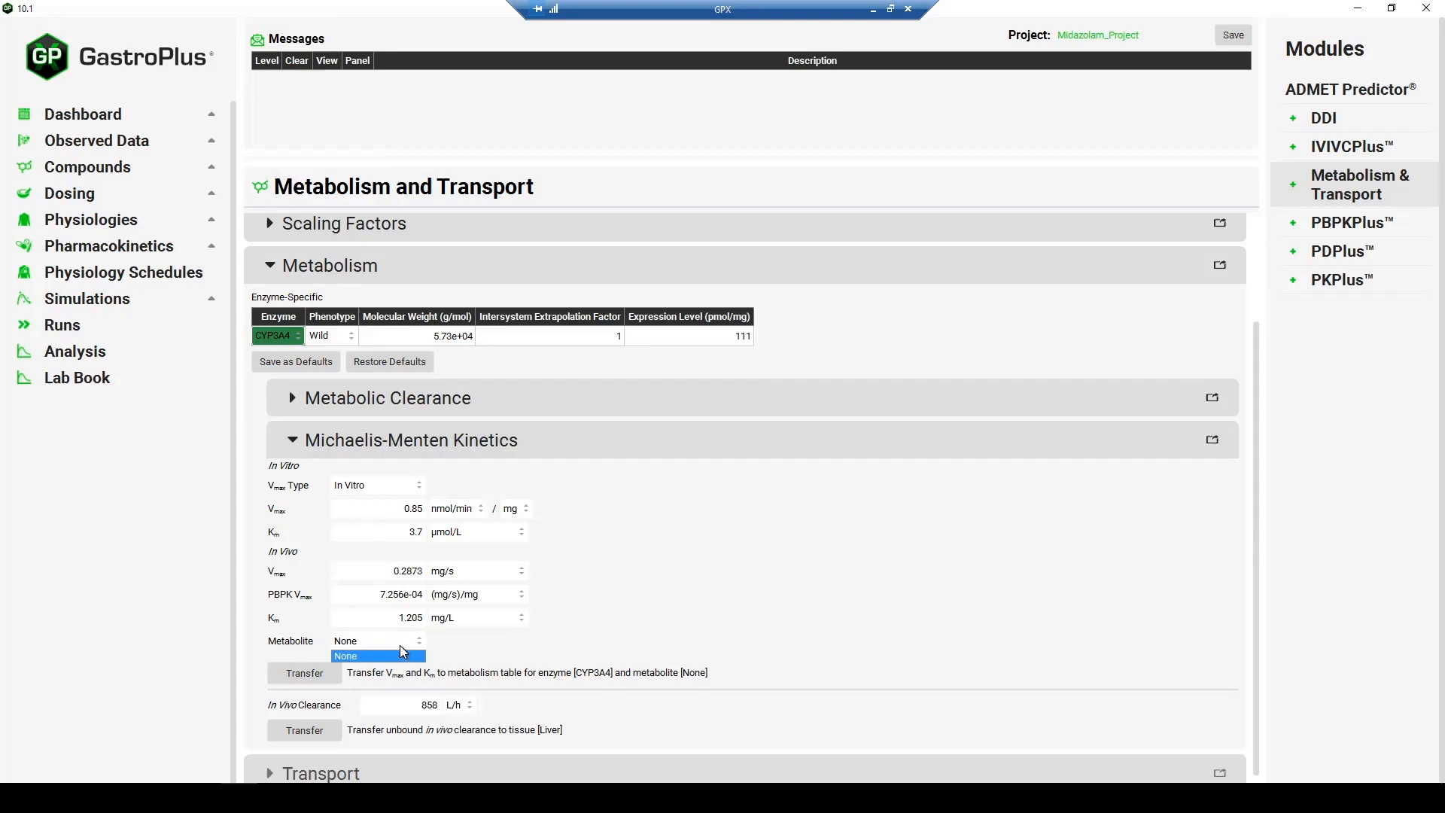
click(356, 659)
scroll(381, 653, down, 1)
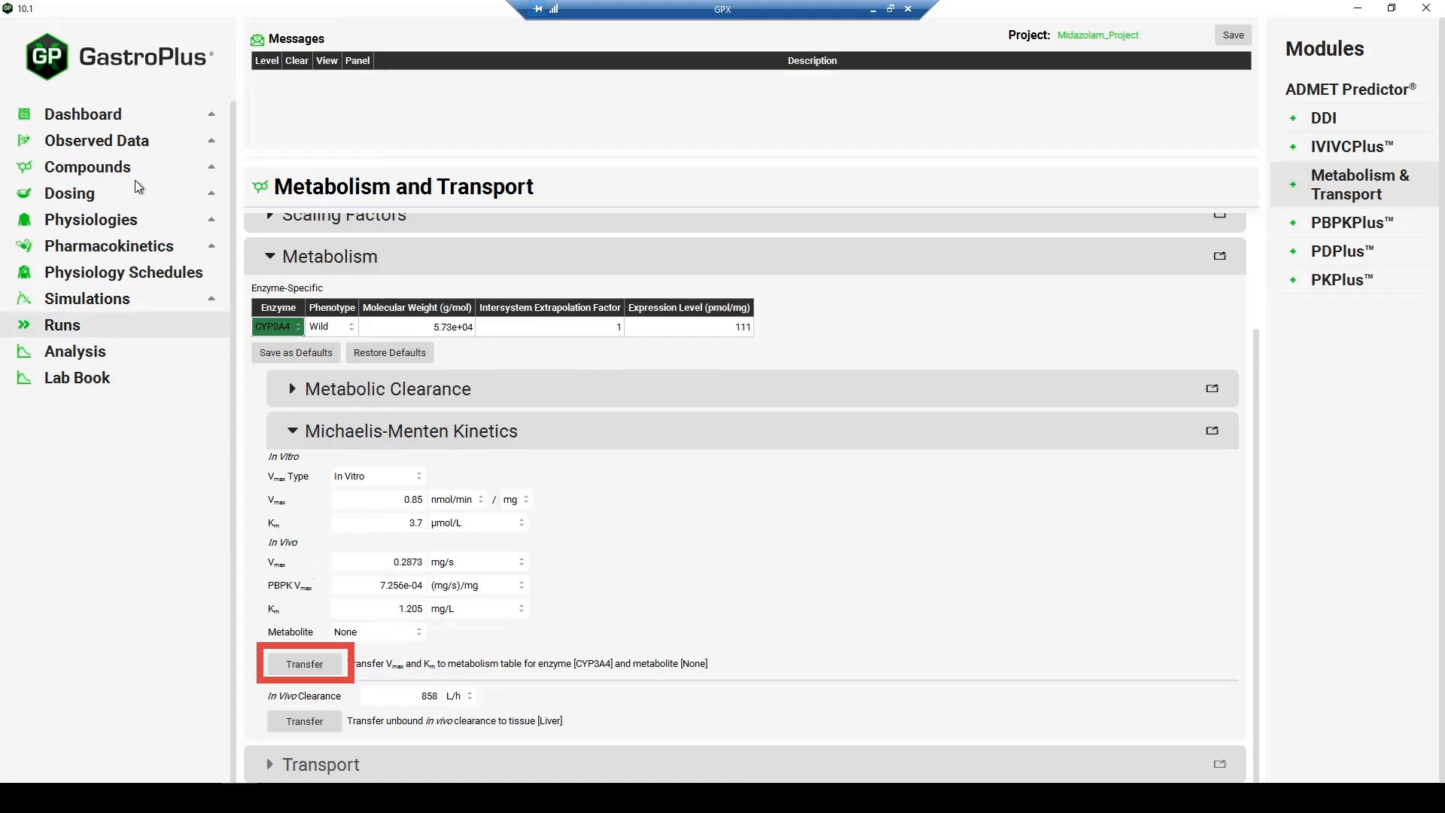
click(308, 666)
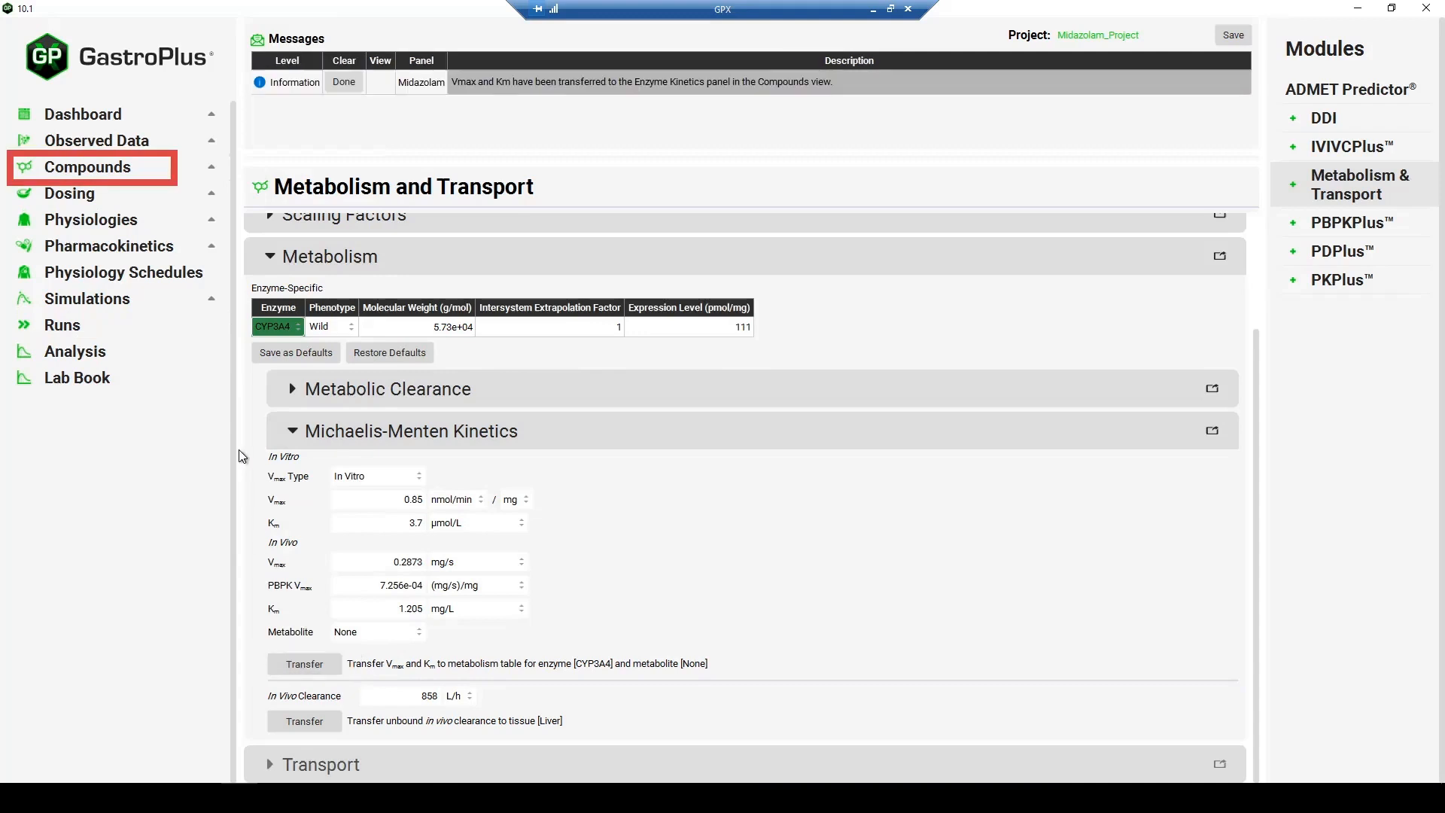
- Check the transferred CYP3A4 values in Midazolam's Enzyme Kinetics, then return to Metabolism and Transport and collapse Michaelis-Menten Kinetics
click(133, 169)
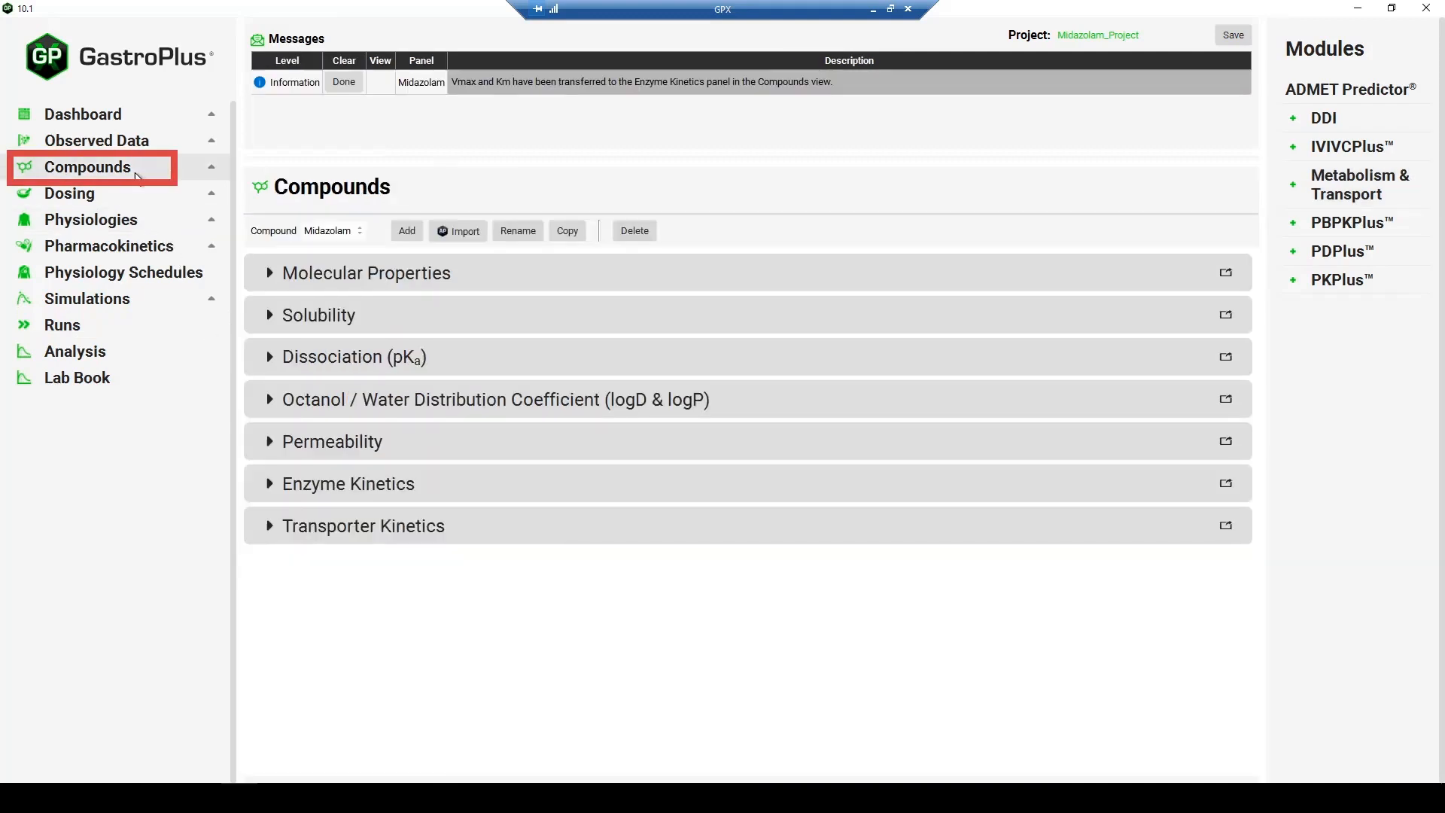
click(331, 483)
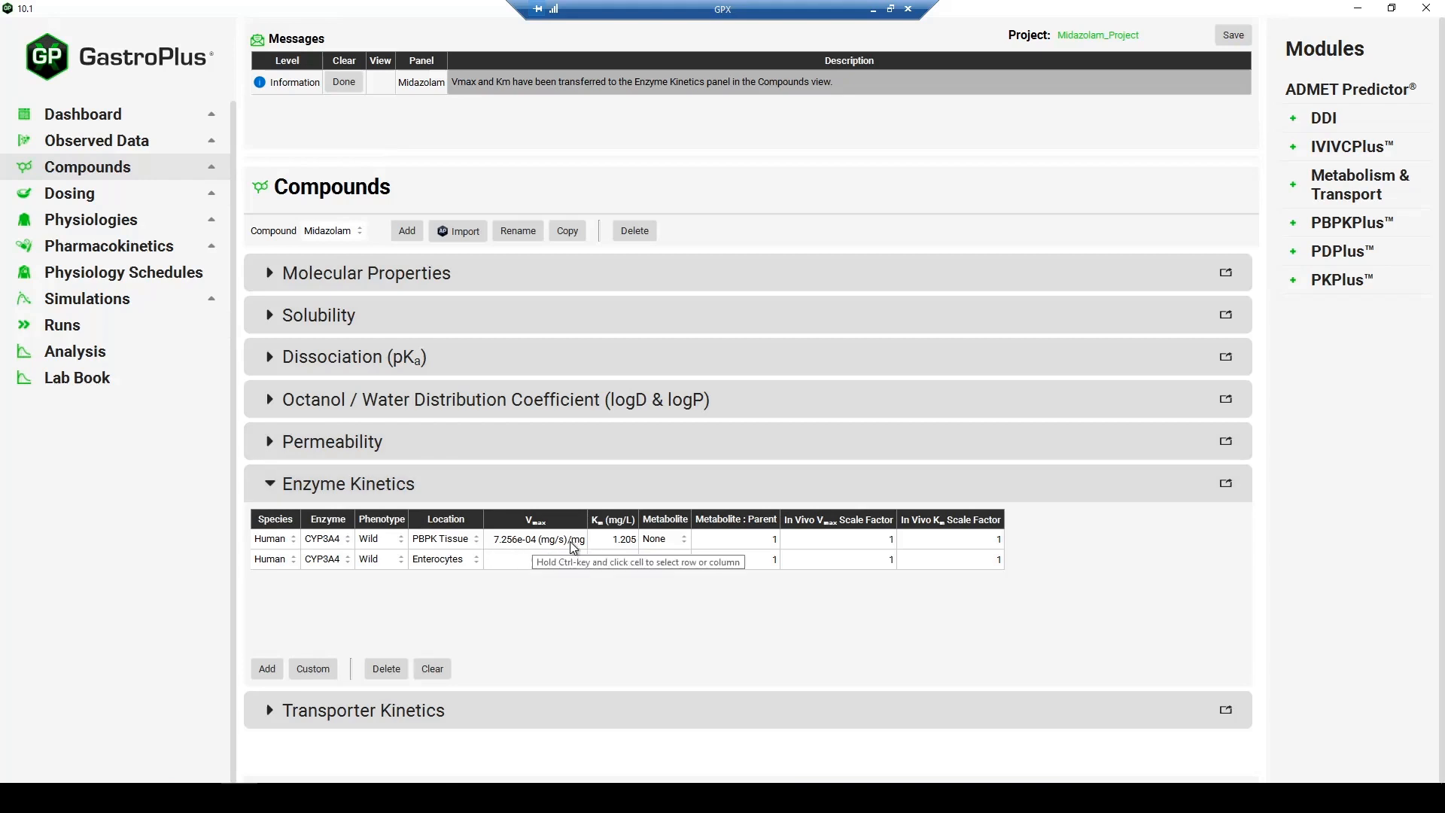
click(1347, 184)
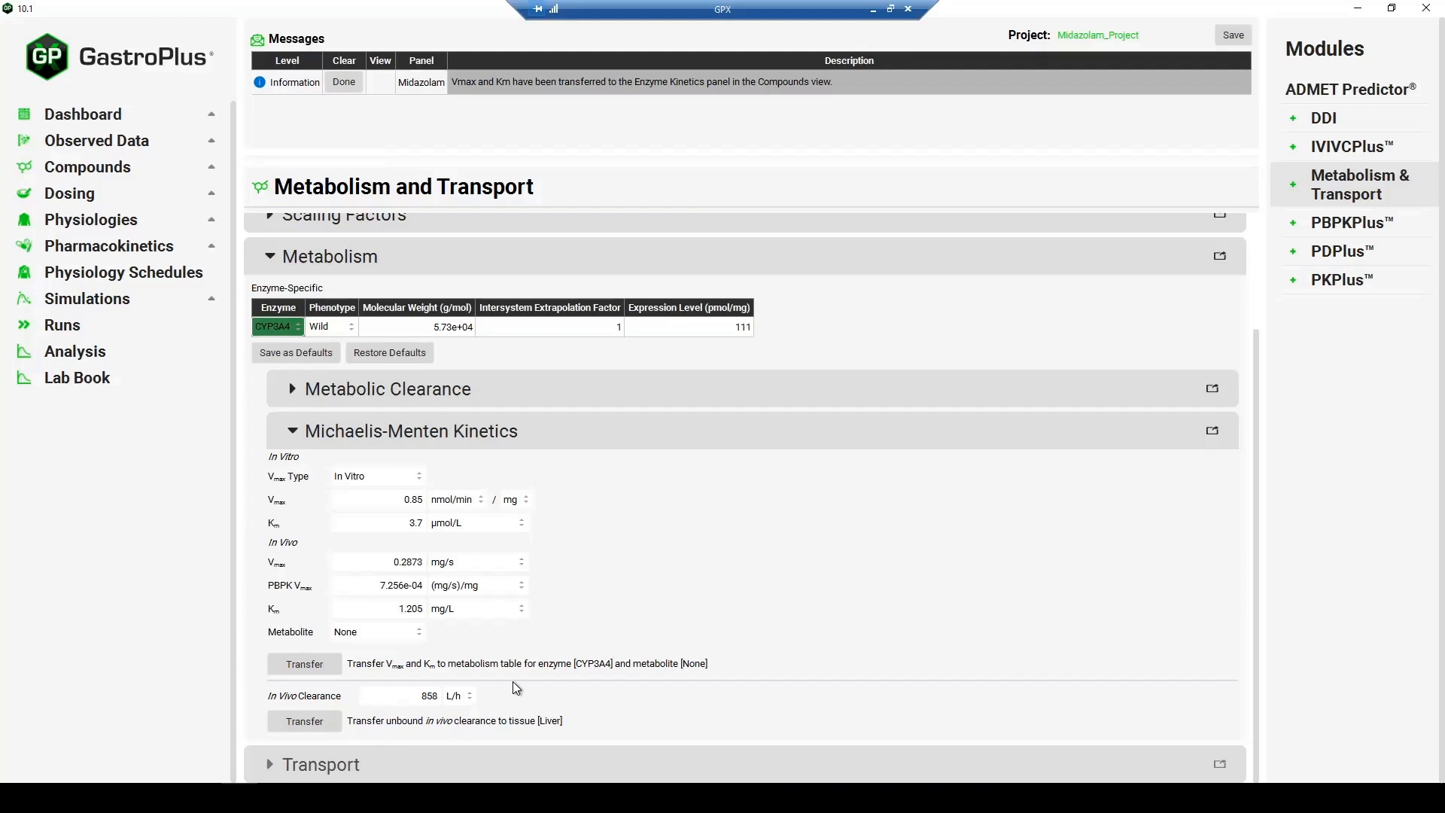
click(548, 440)
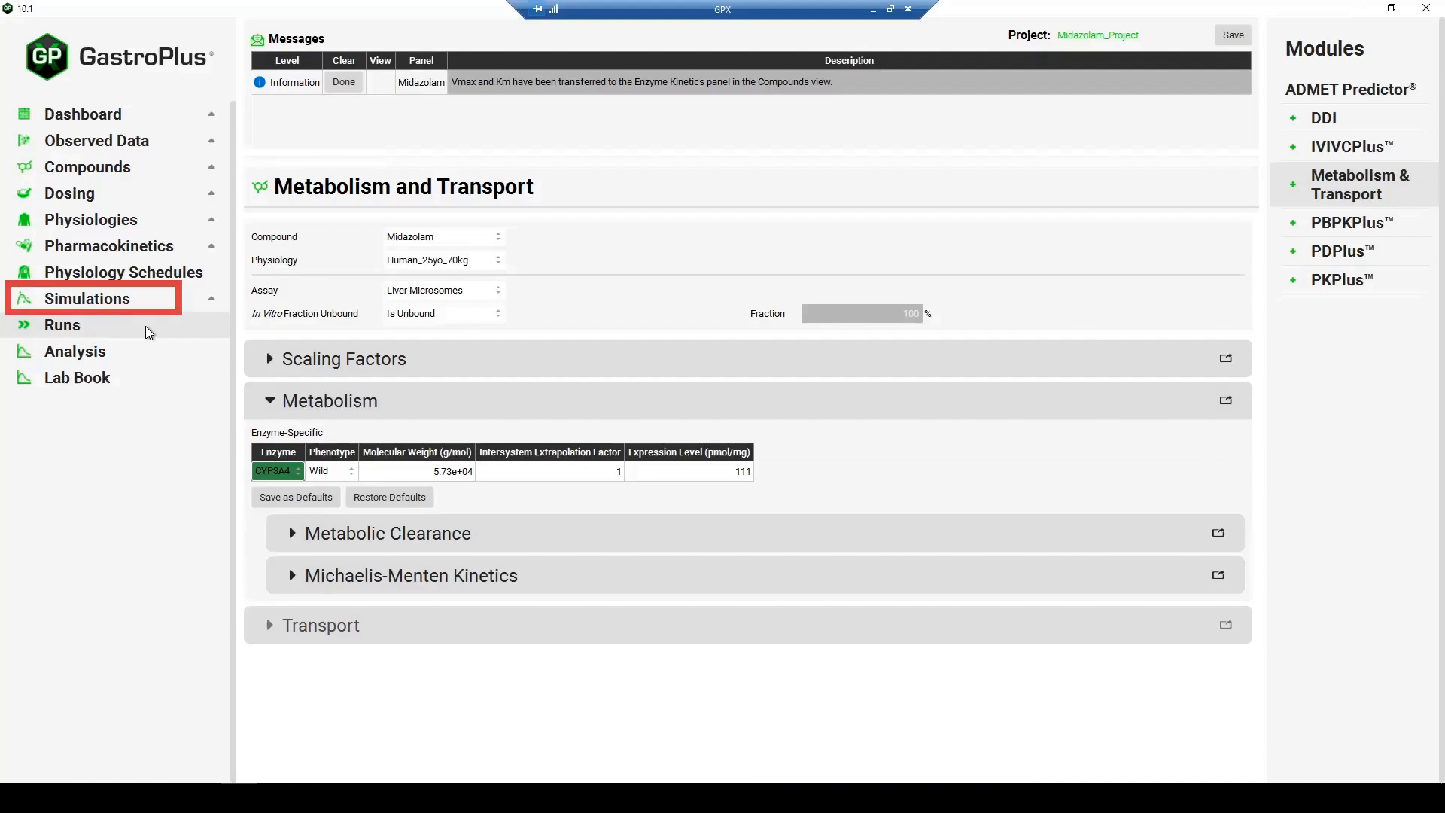
- Run the 7.5 mg, 15 mg and 30 mg PO solution simulations and display the analysis results in Summary View
click(146, 305)
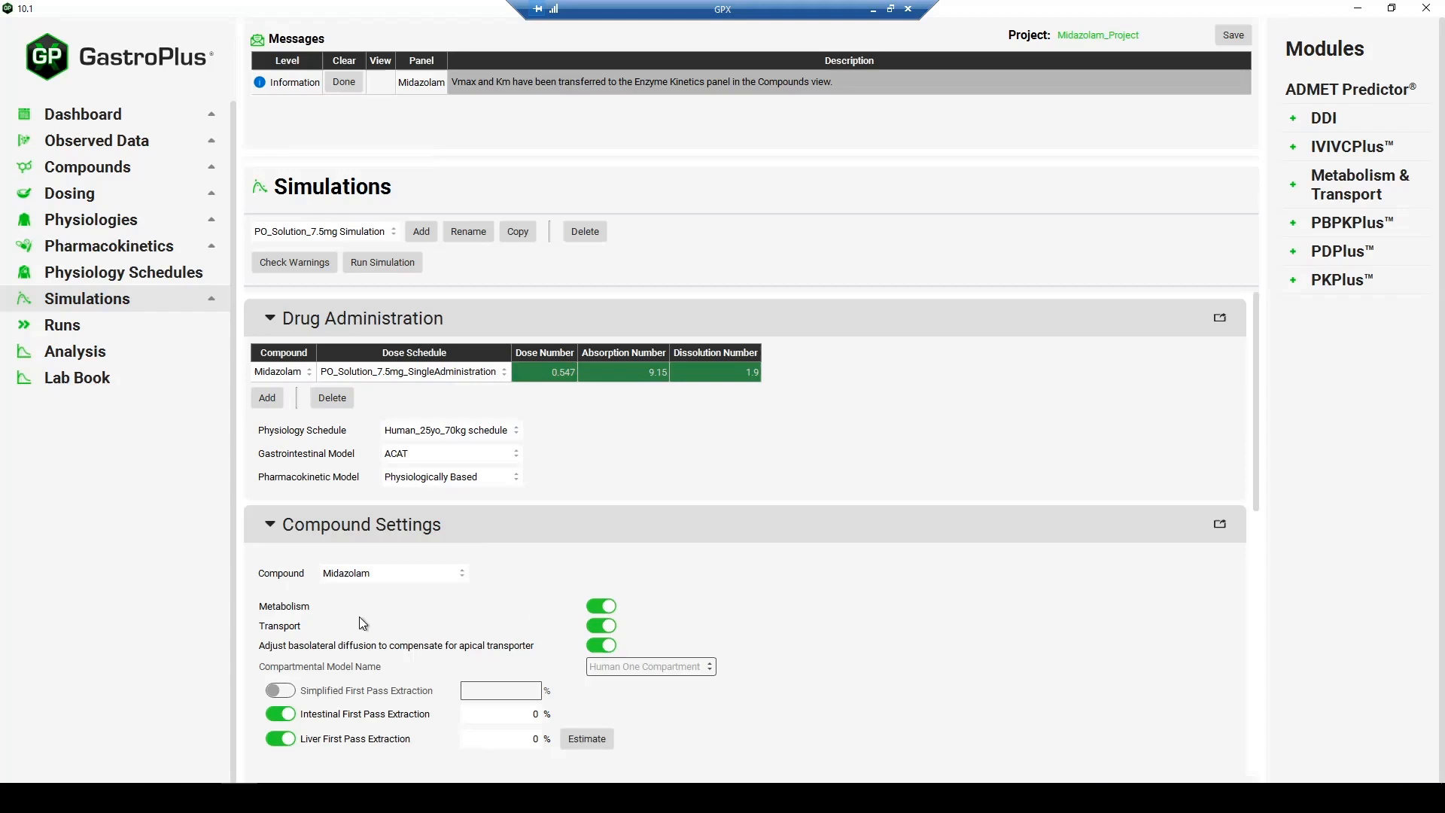
click(97, 336)
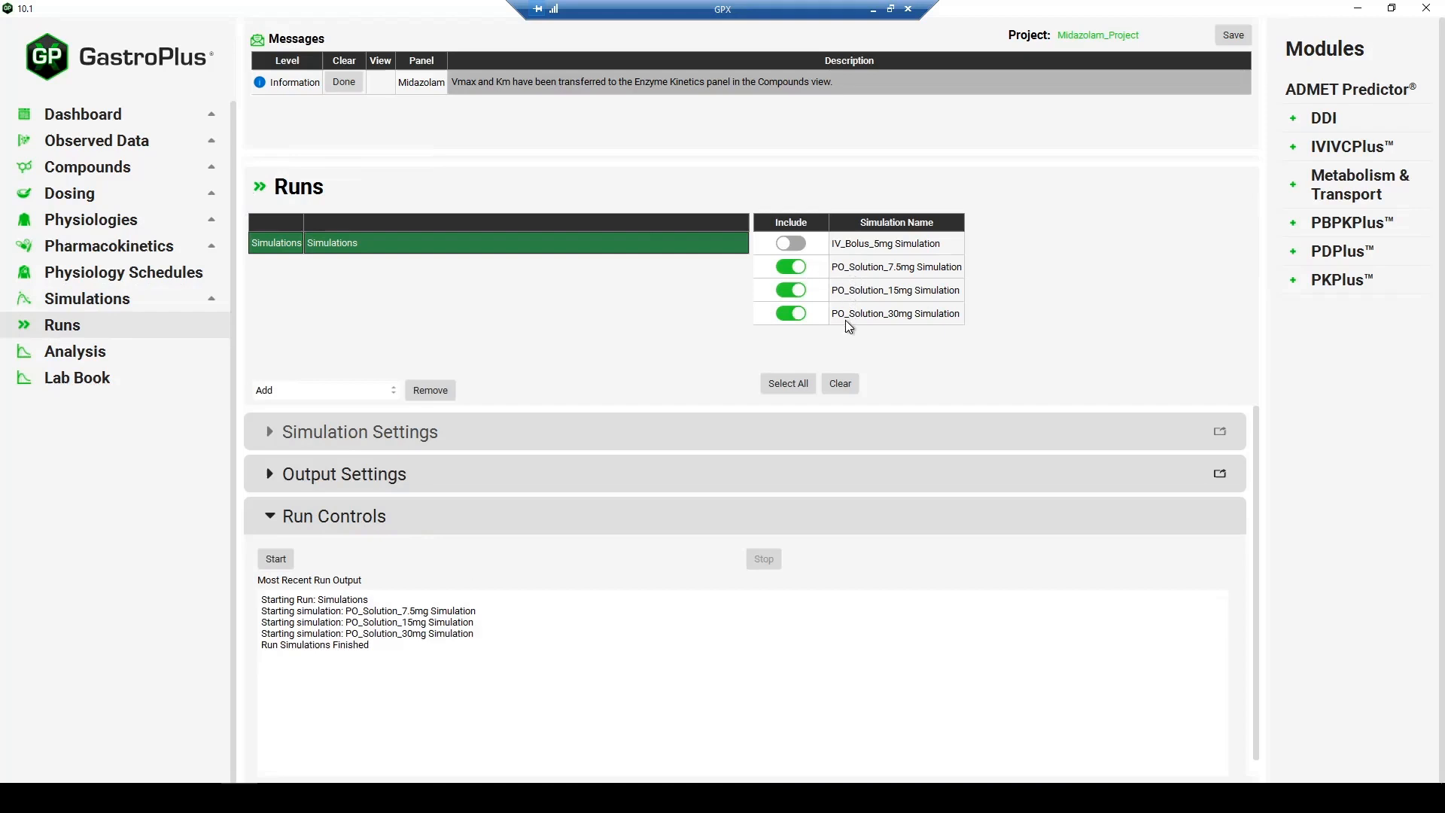
click(275, 560)
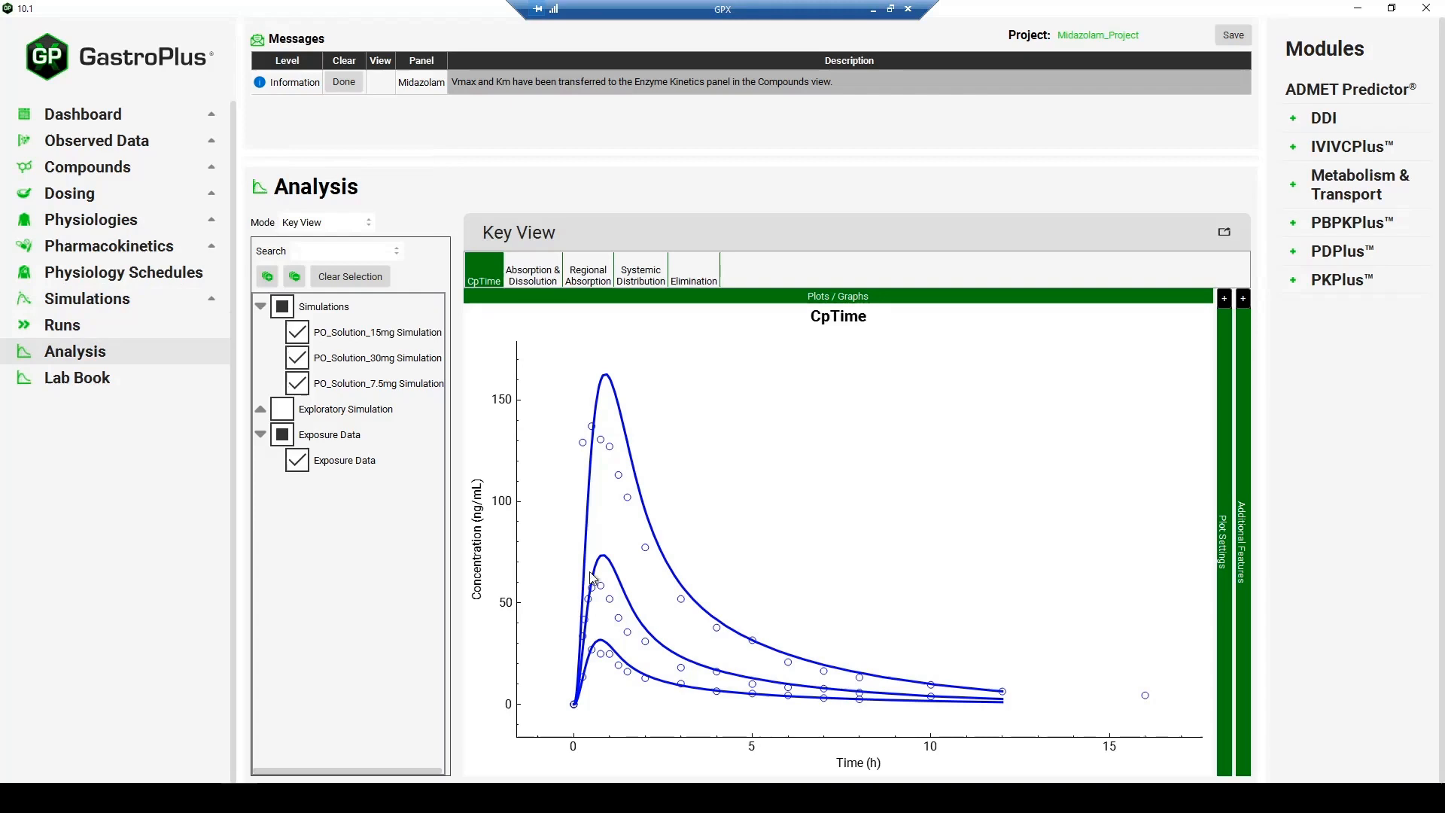
click(350, 225)
click(331, 261)
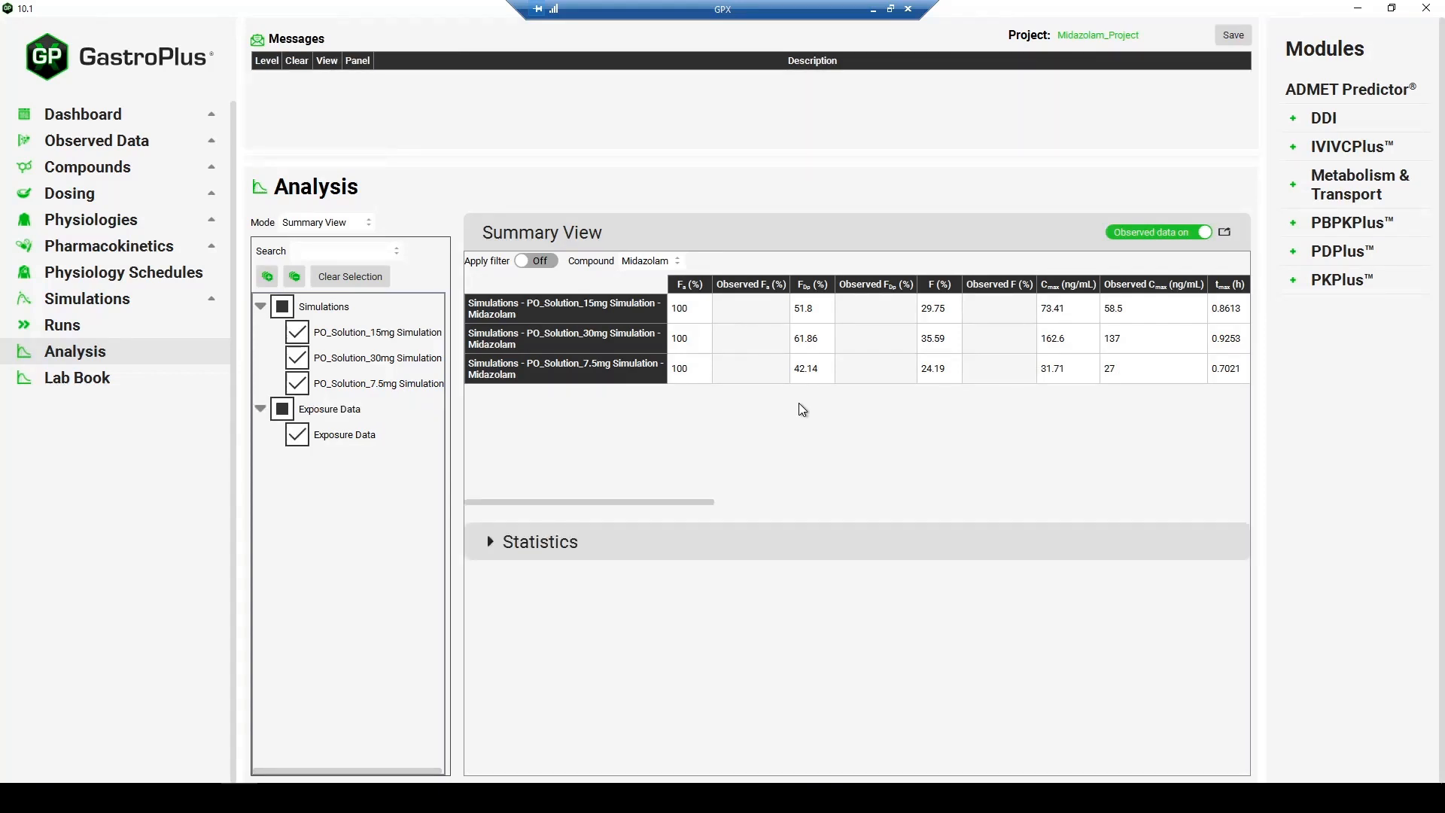
- Add a human OCT2 transporter to Midazolam's Transporter Kinetics with PBPK Tissue as its location
click(152, 172)
click(442, 527)
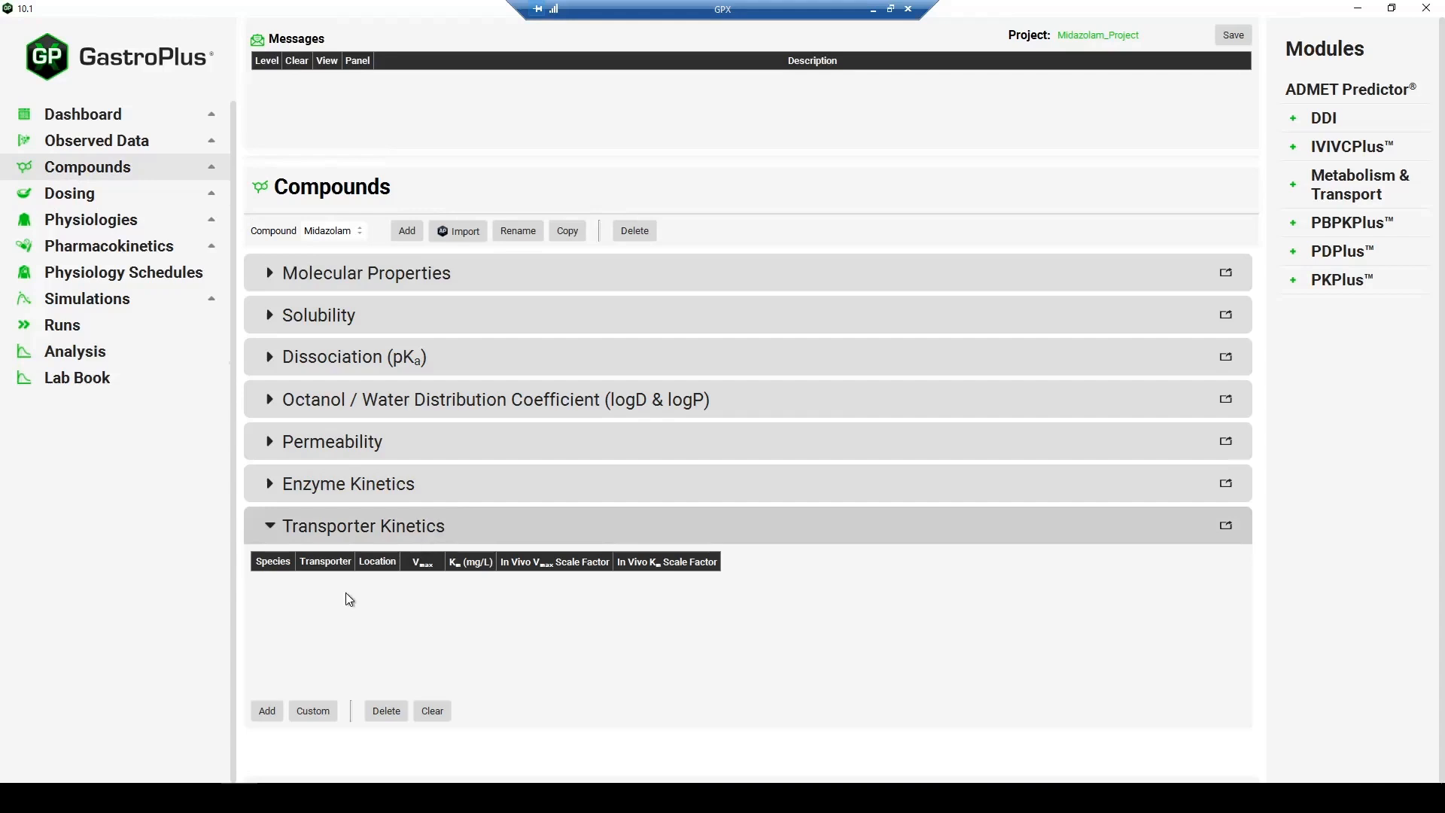
click(263, 712)
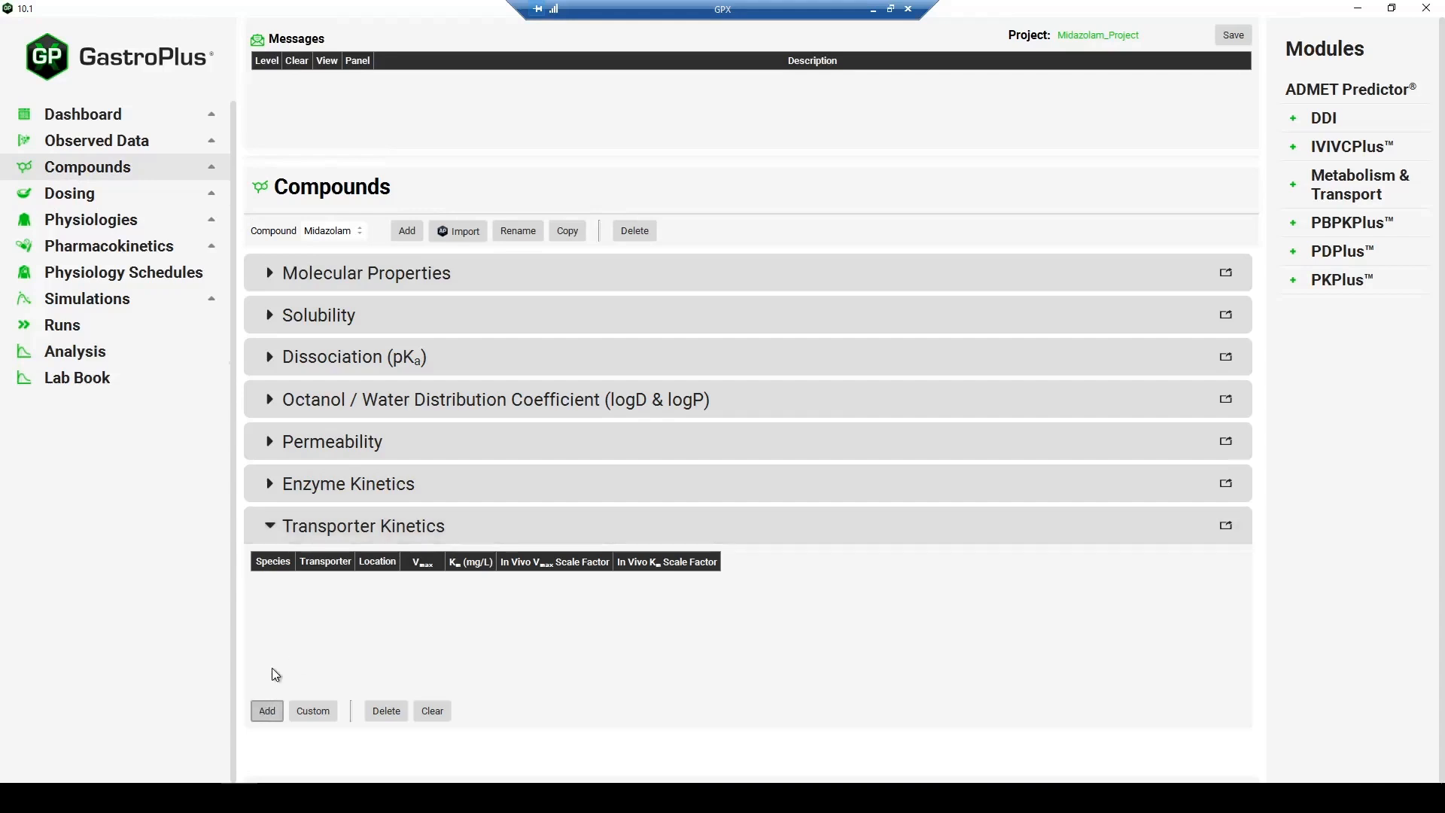
click(344, 581)
click(345, 581)
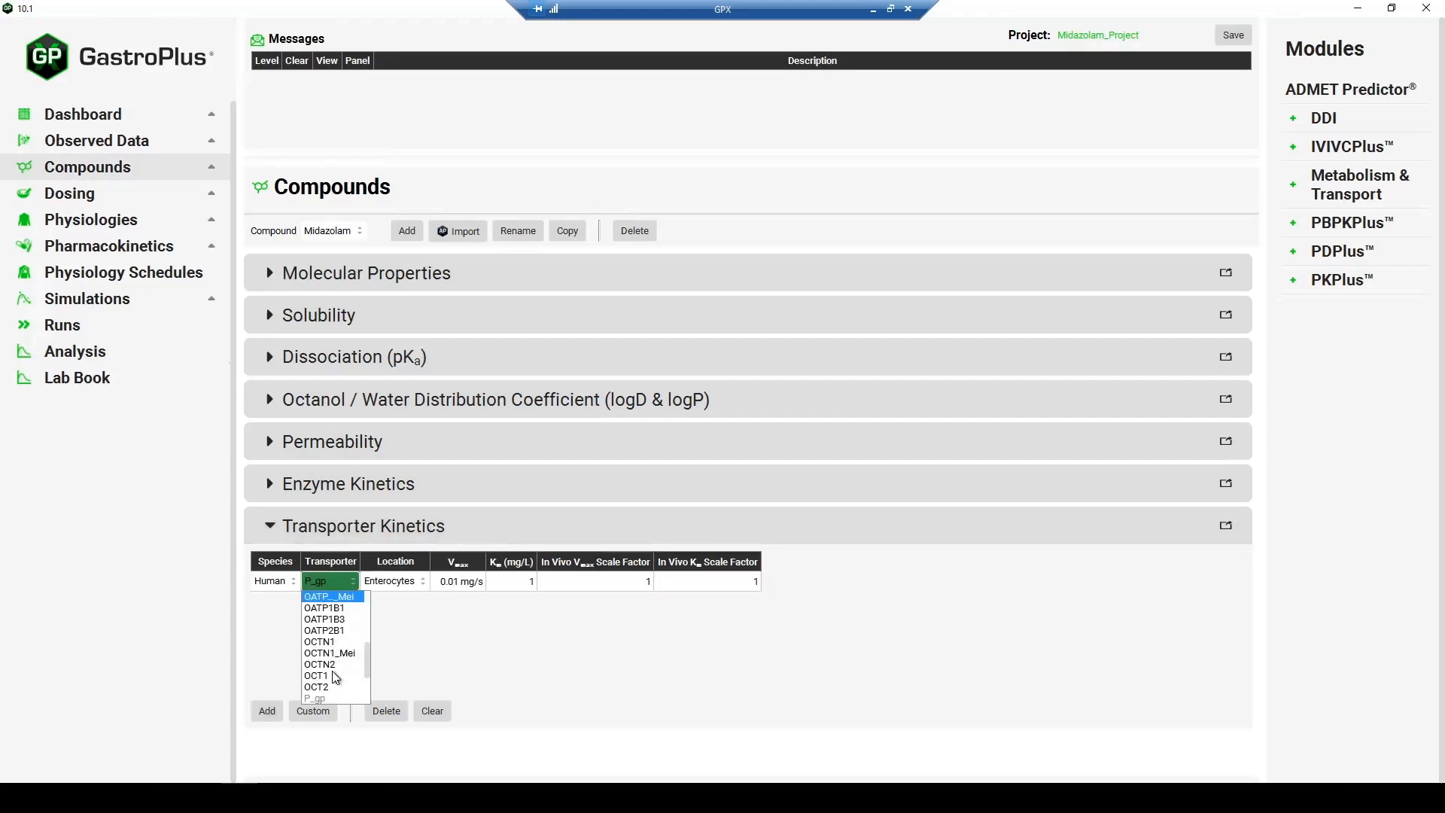
click(330, 684)
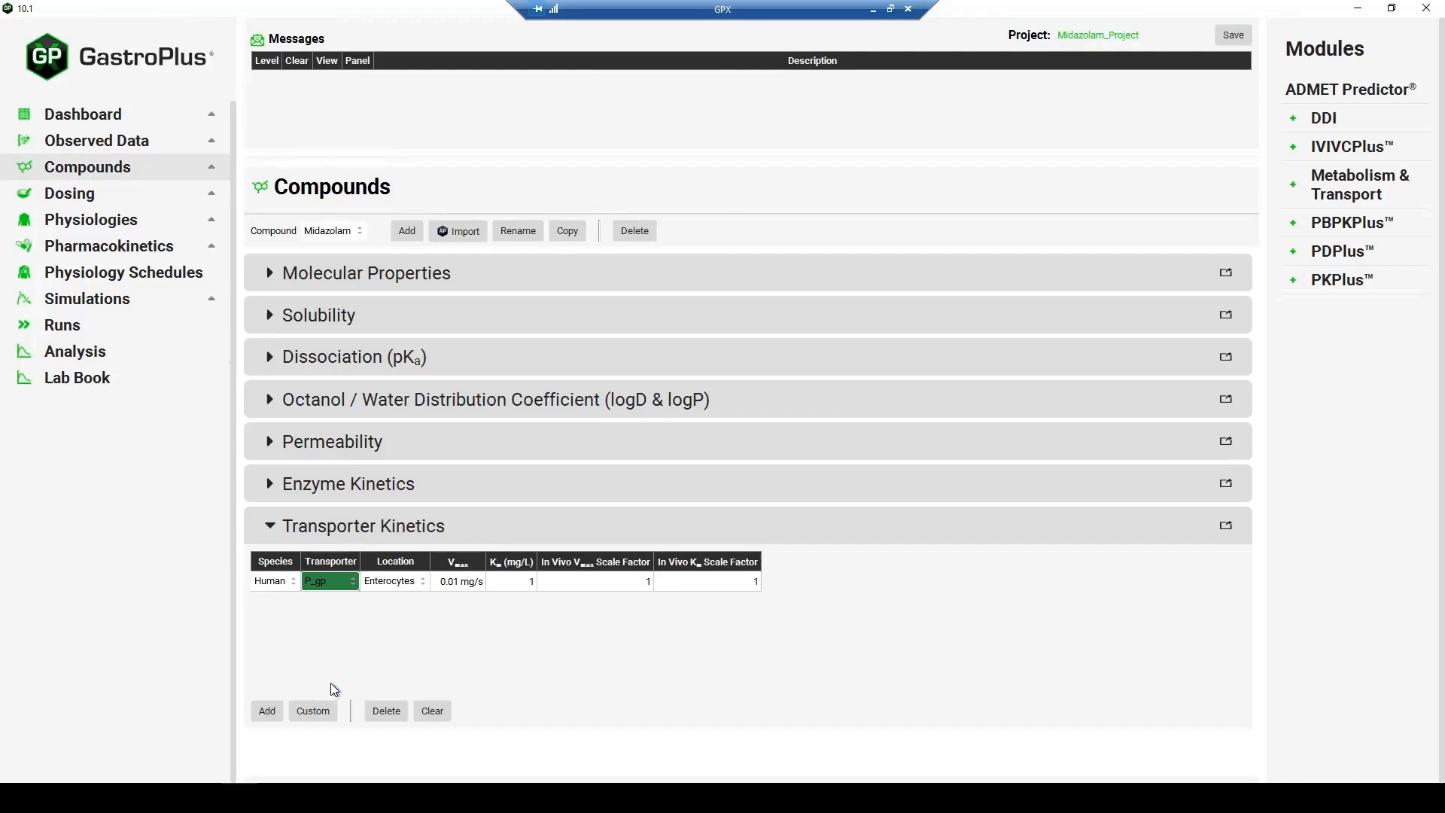
click(420, 587)
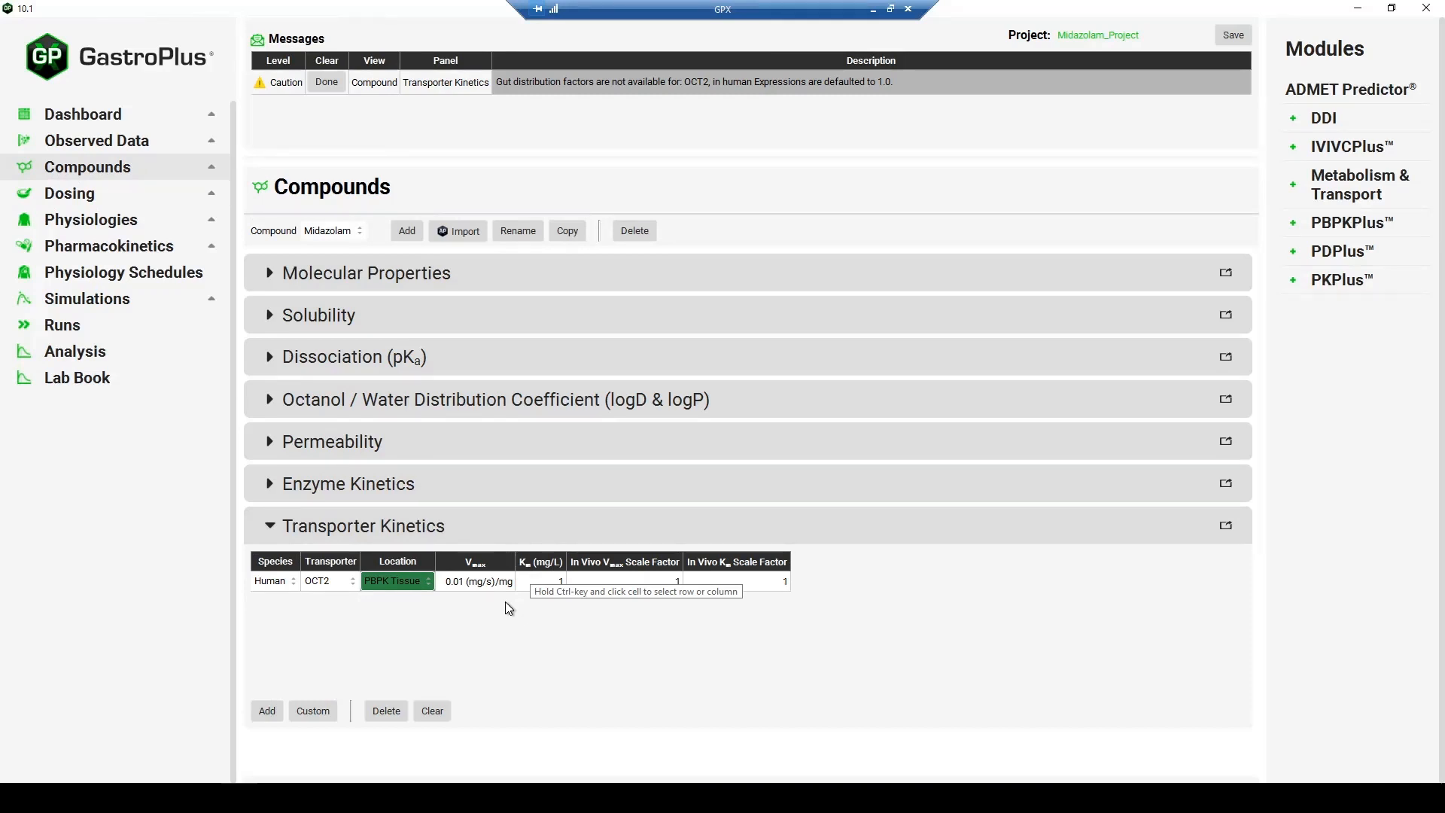
- Open the Kidney tissue in the PBPKPlus module and collapse its Compound, Physiology and Enzymes sections to reach Transporters
click(1339, 231)
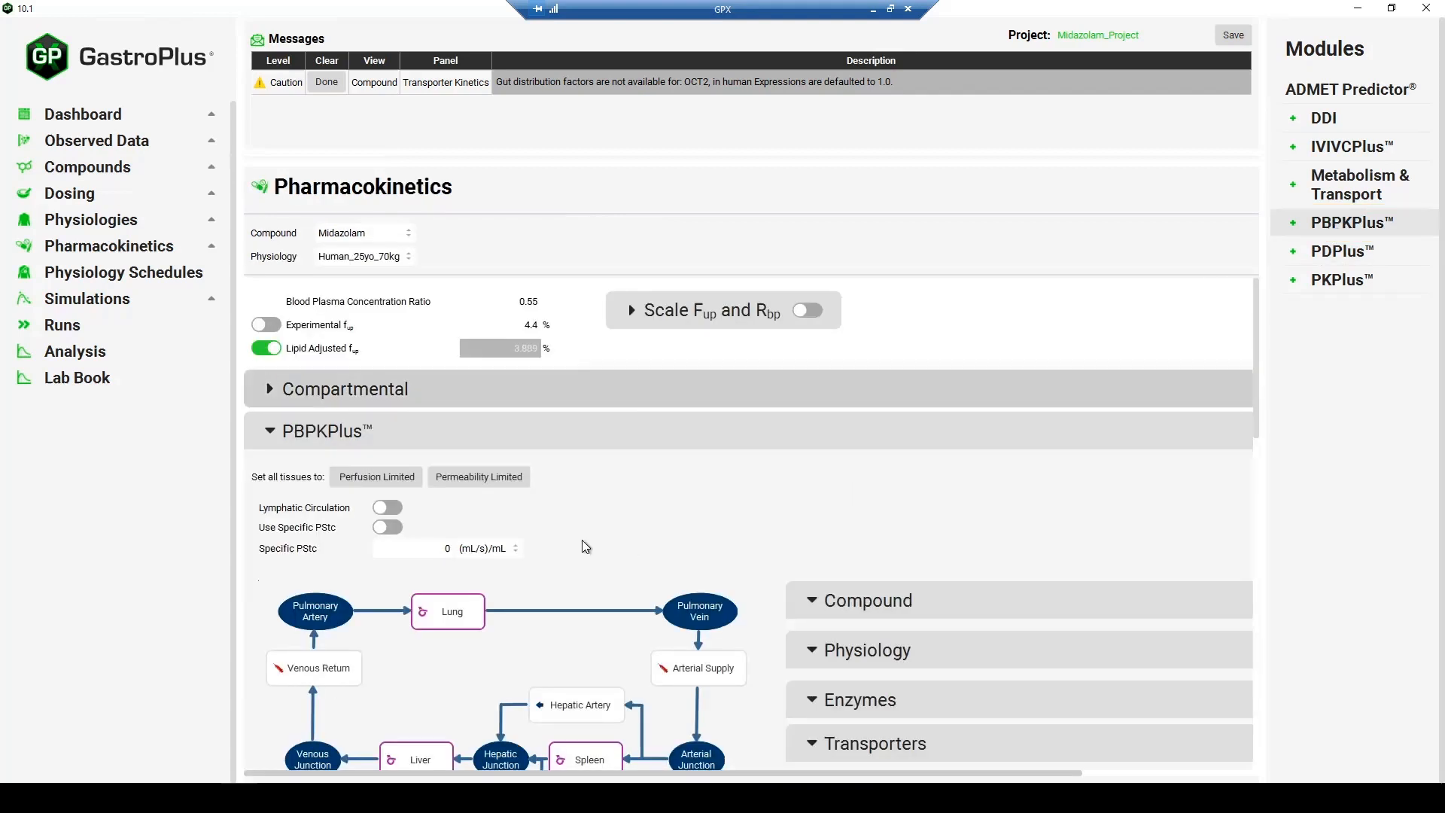
scroll(572, 545, down, 5)
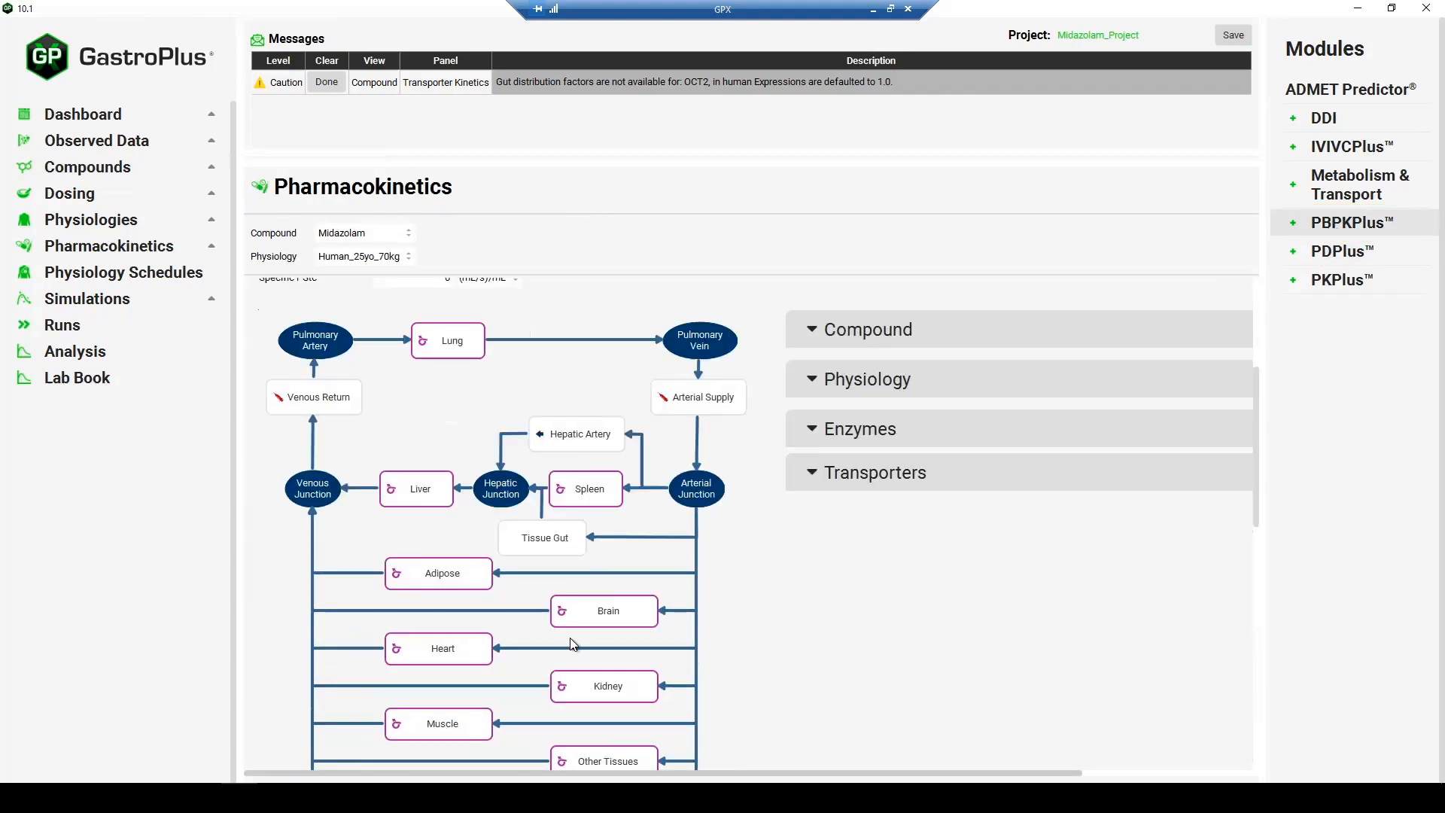
scroll(573, 644, down, 1)
click(573, 644)
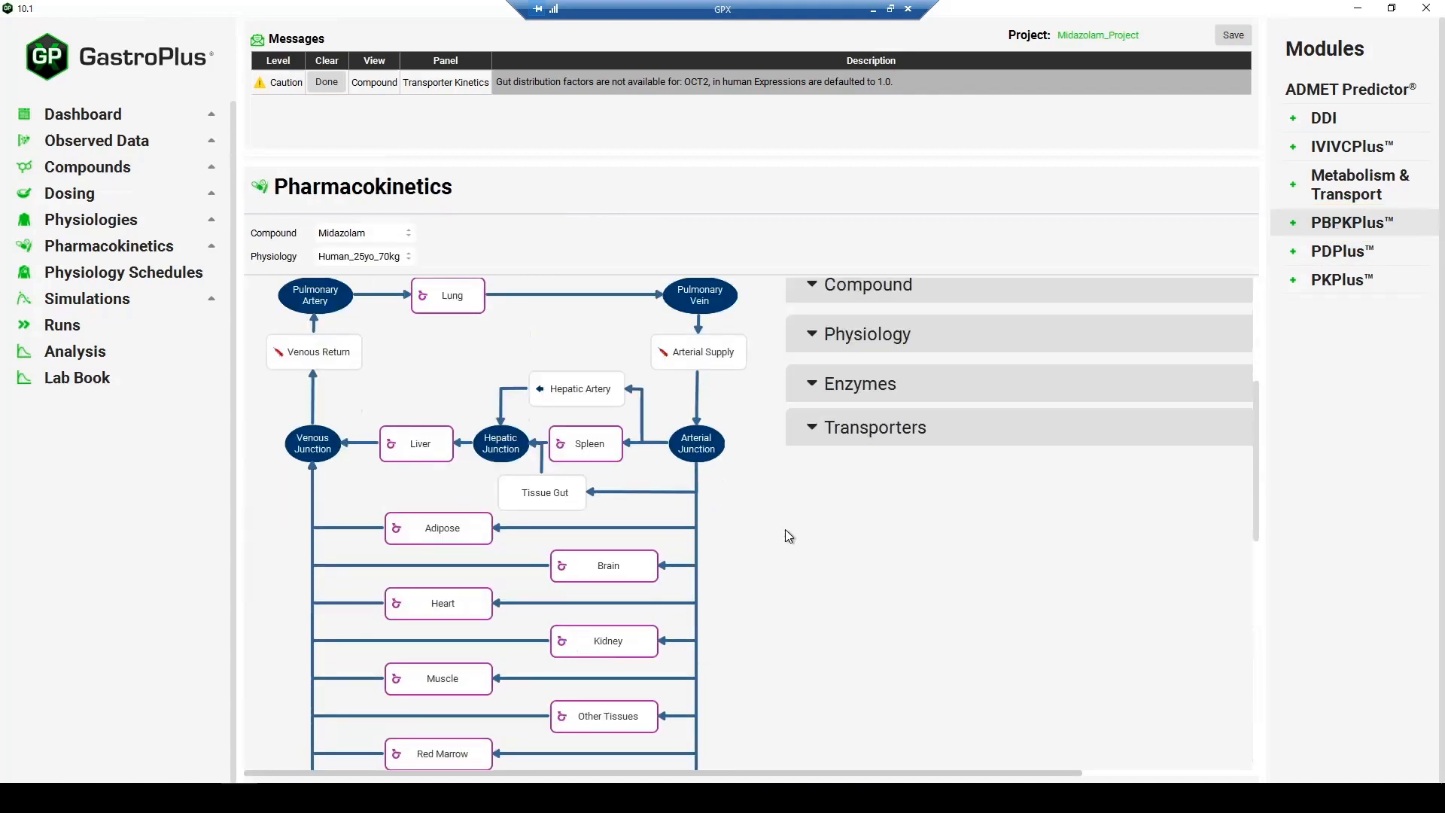
scroll(842, 418, up, 1)
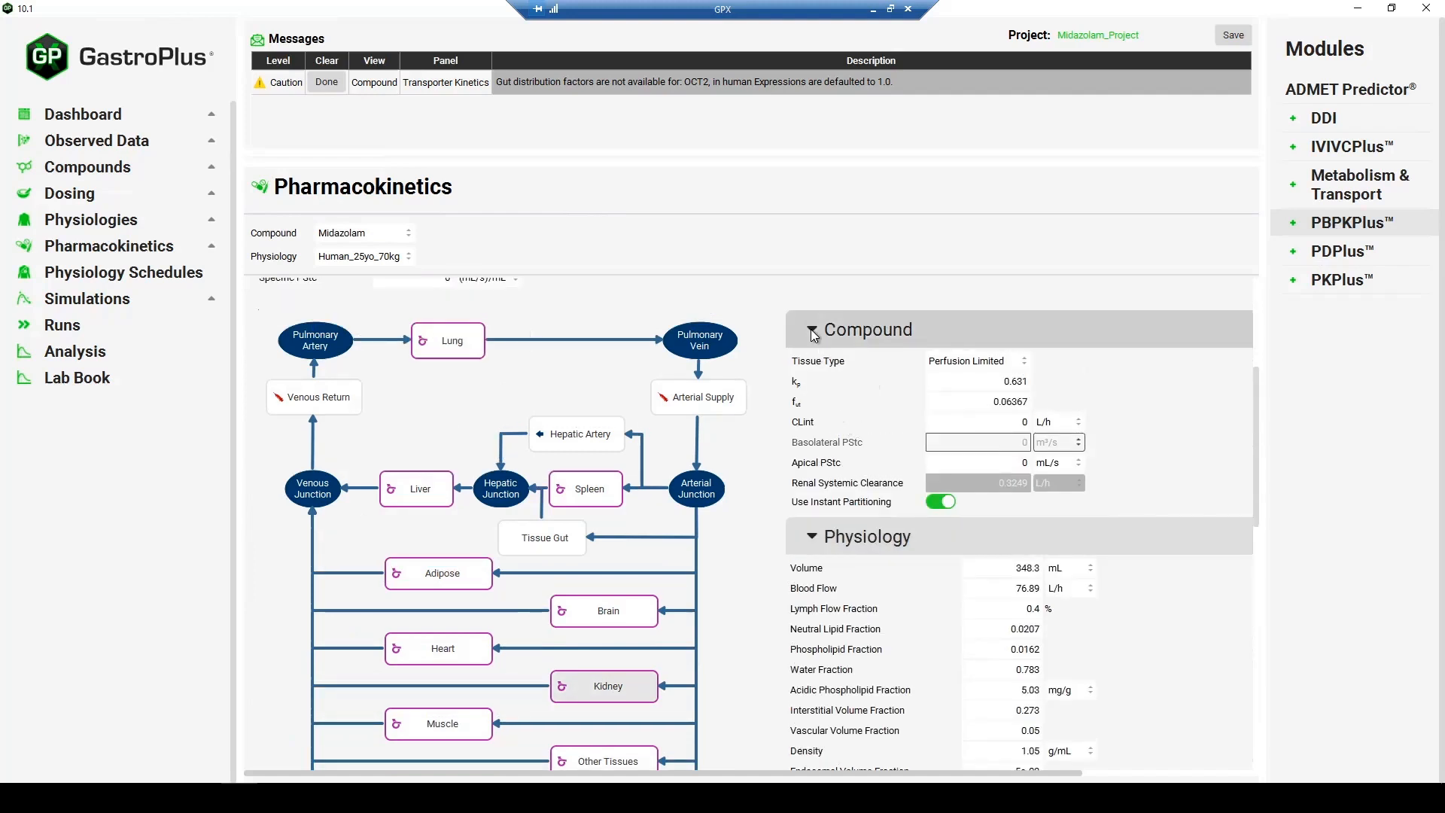
click(813, 333)
click(812, 372)
click(814, 457)
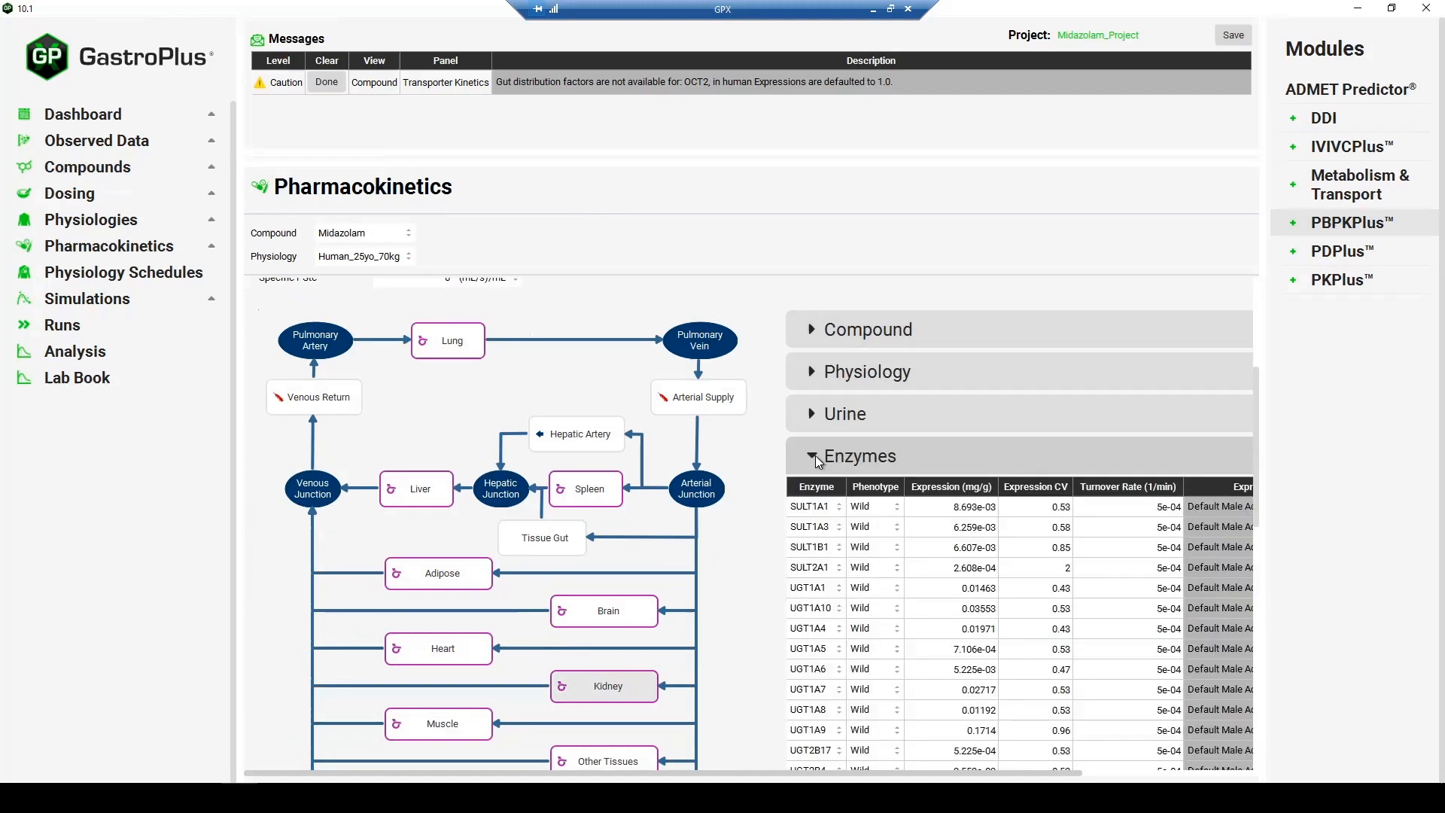
click(815, 457)
click(815, 494)
- Review the kidney's Transporters table and filter it to show only active transporters
scroll(903, 590, down, 5)
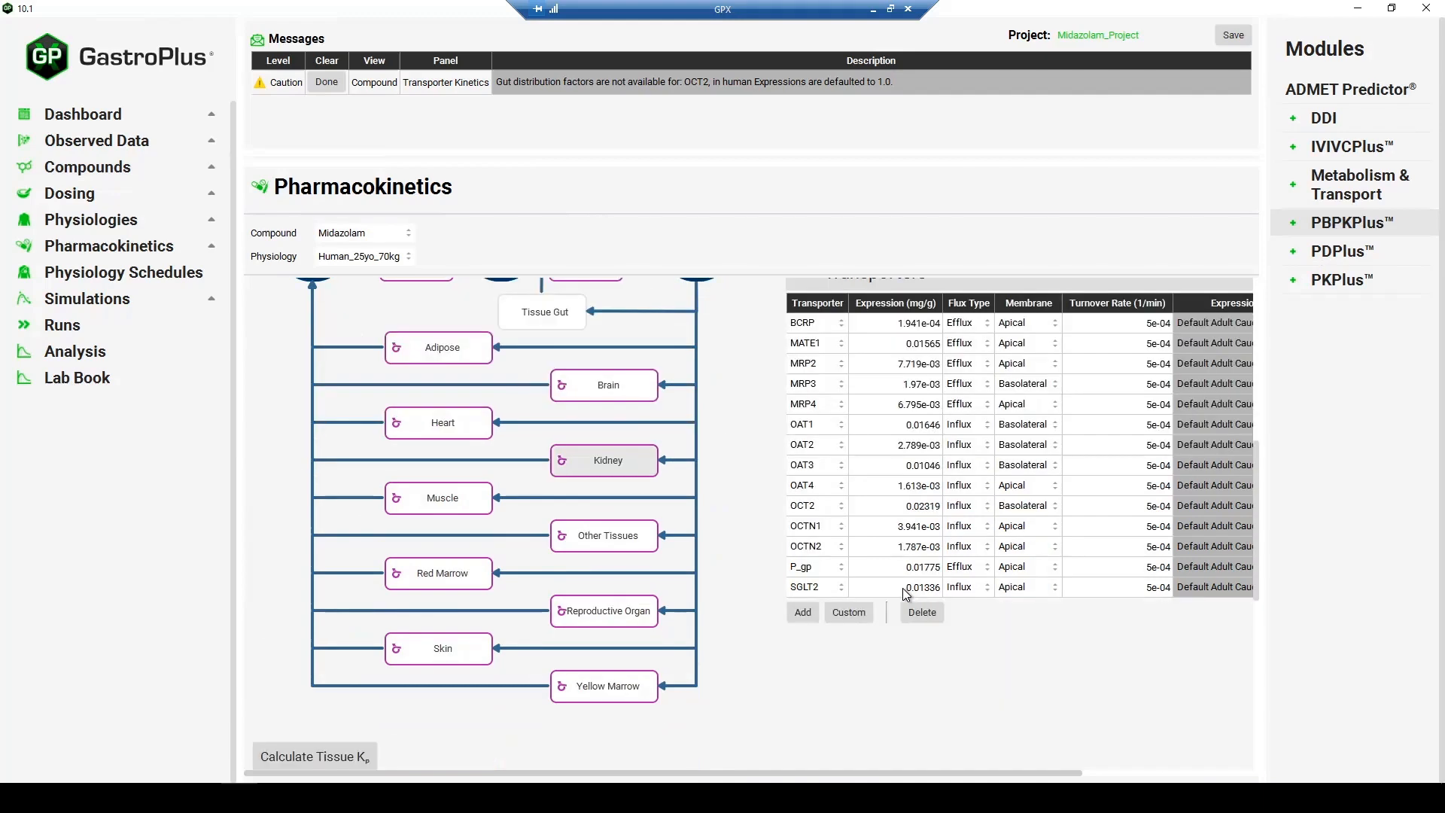
scroll(840, 533, right, 3)
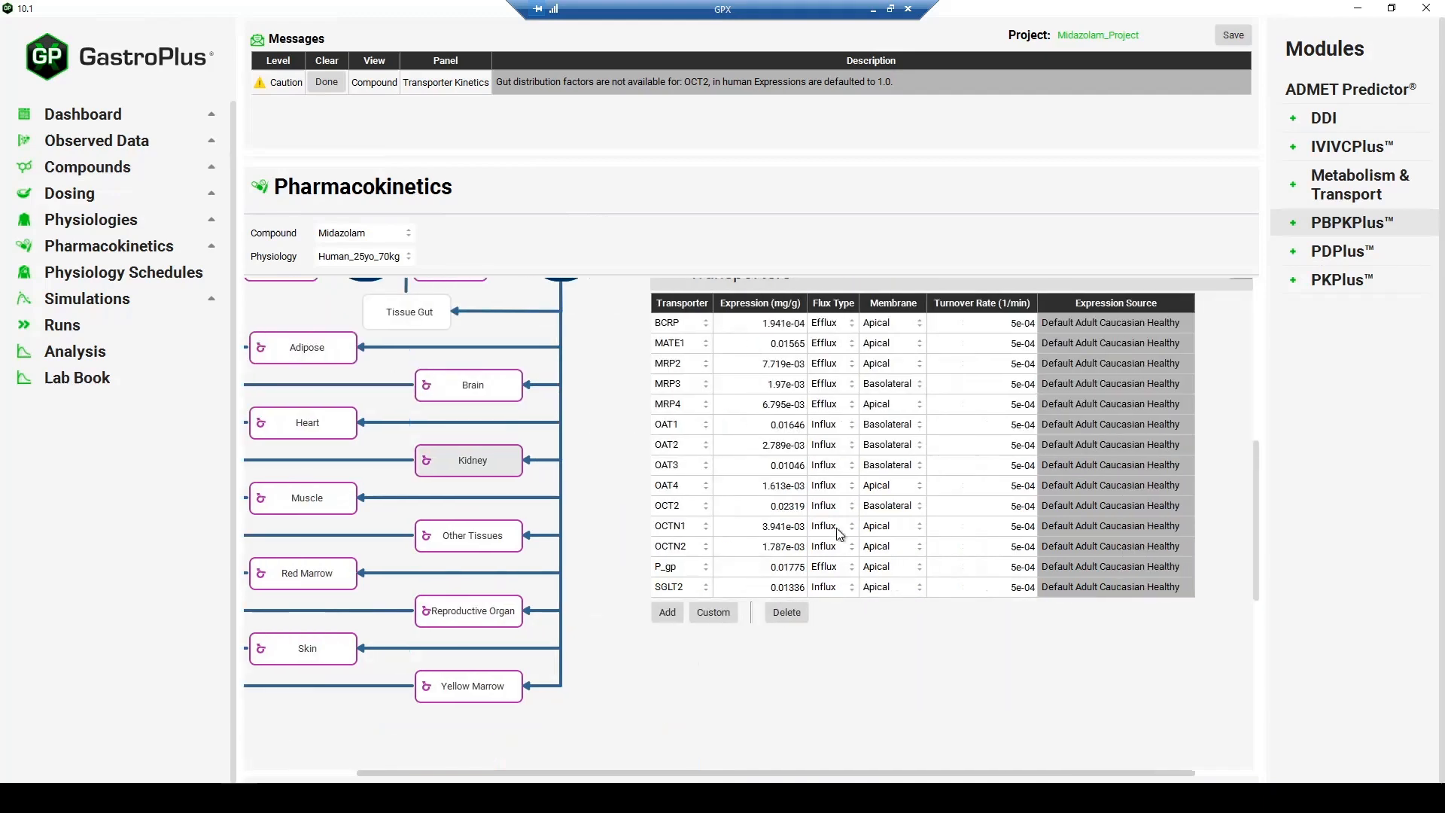
scroll(790, 530, right, 1)
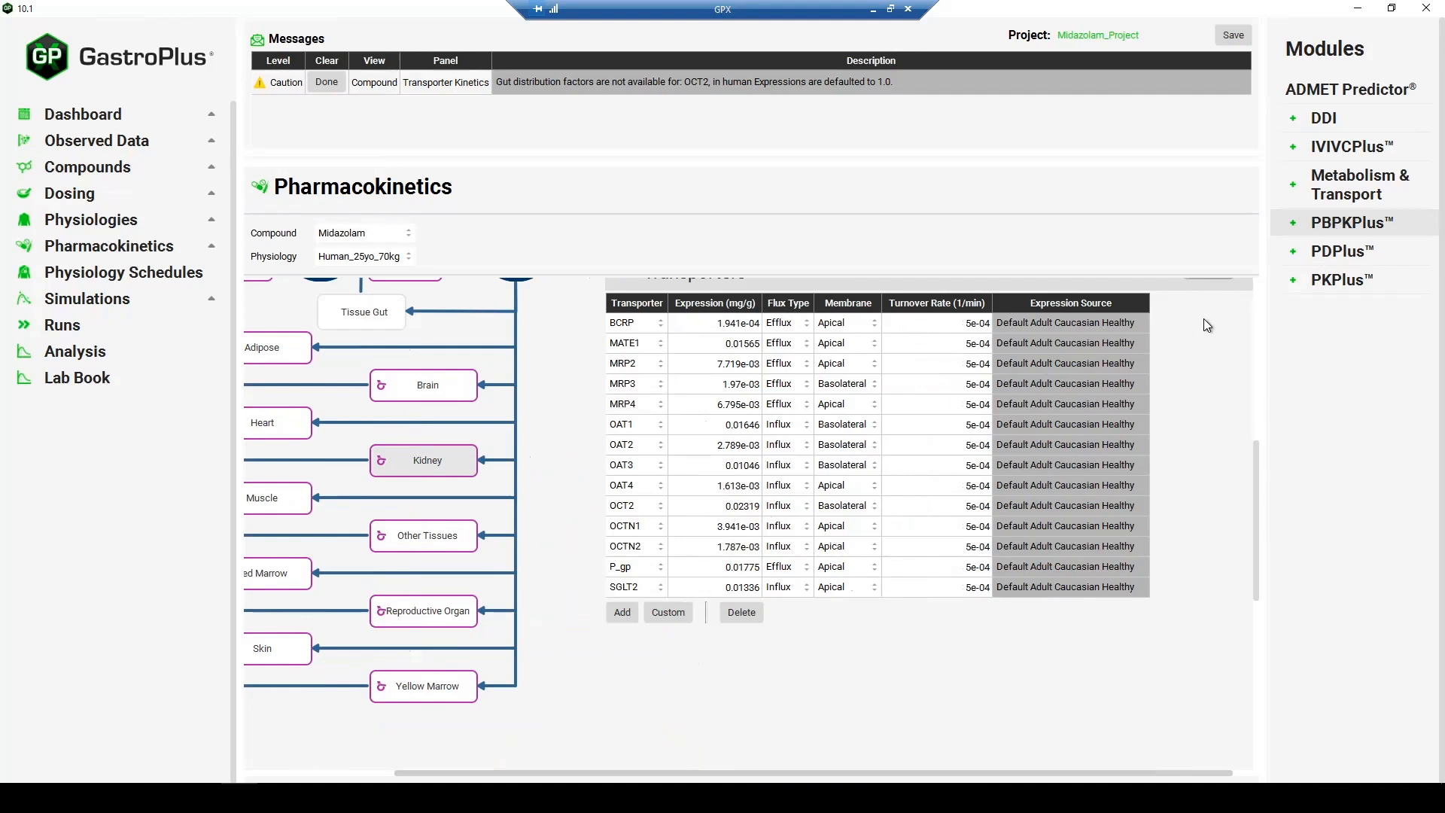
scroll(1203, 318, up, 1)
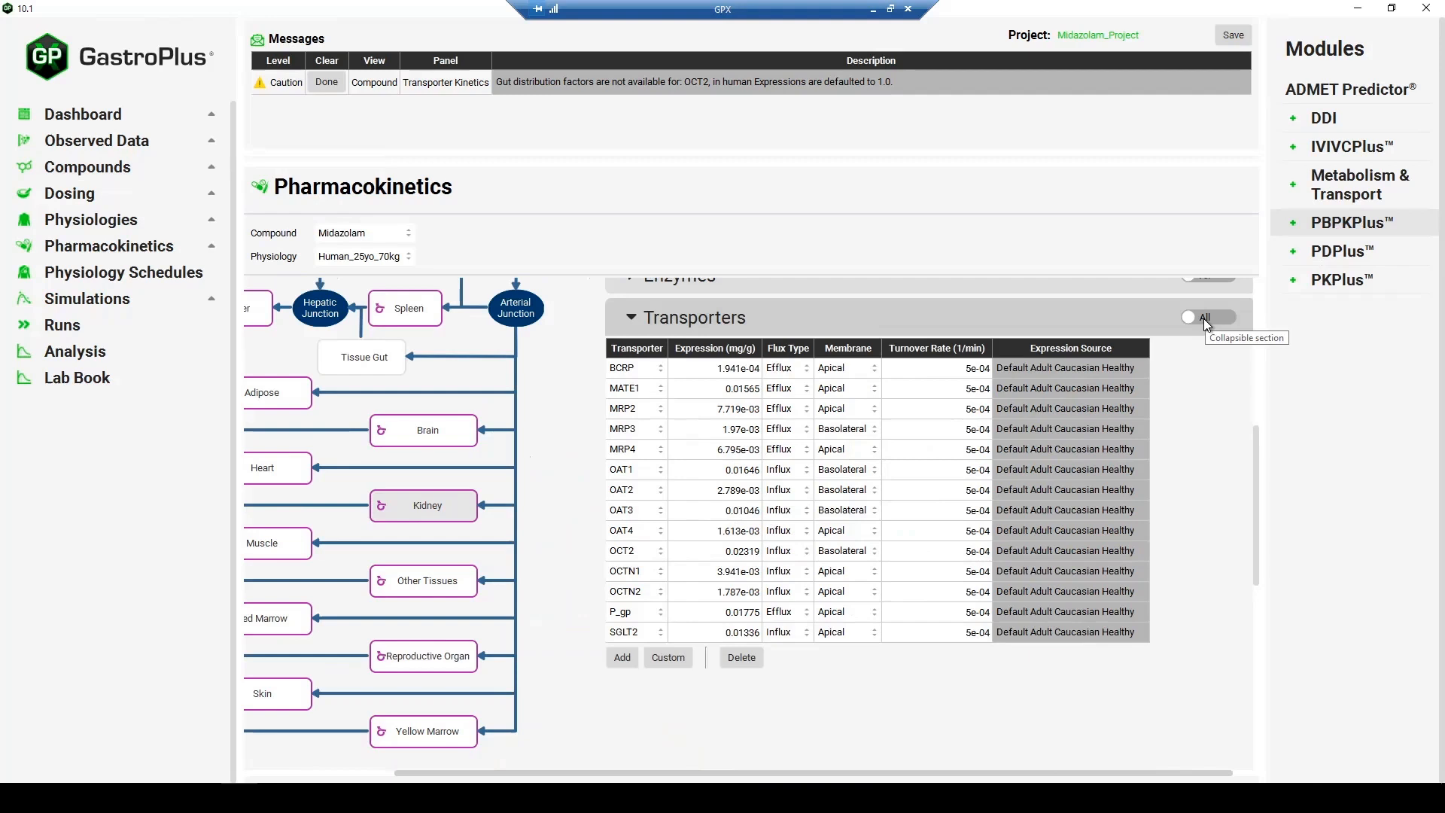
click(1203, 318)
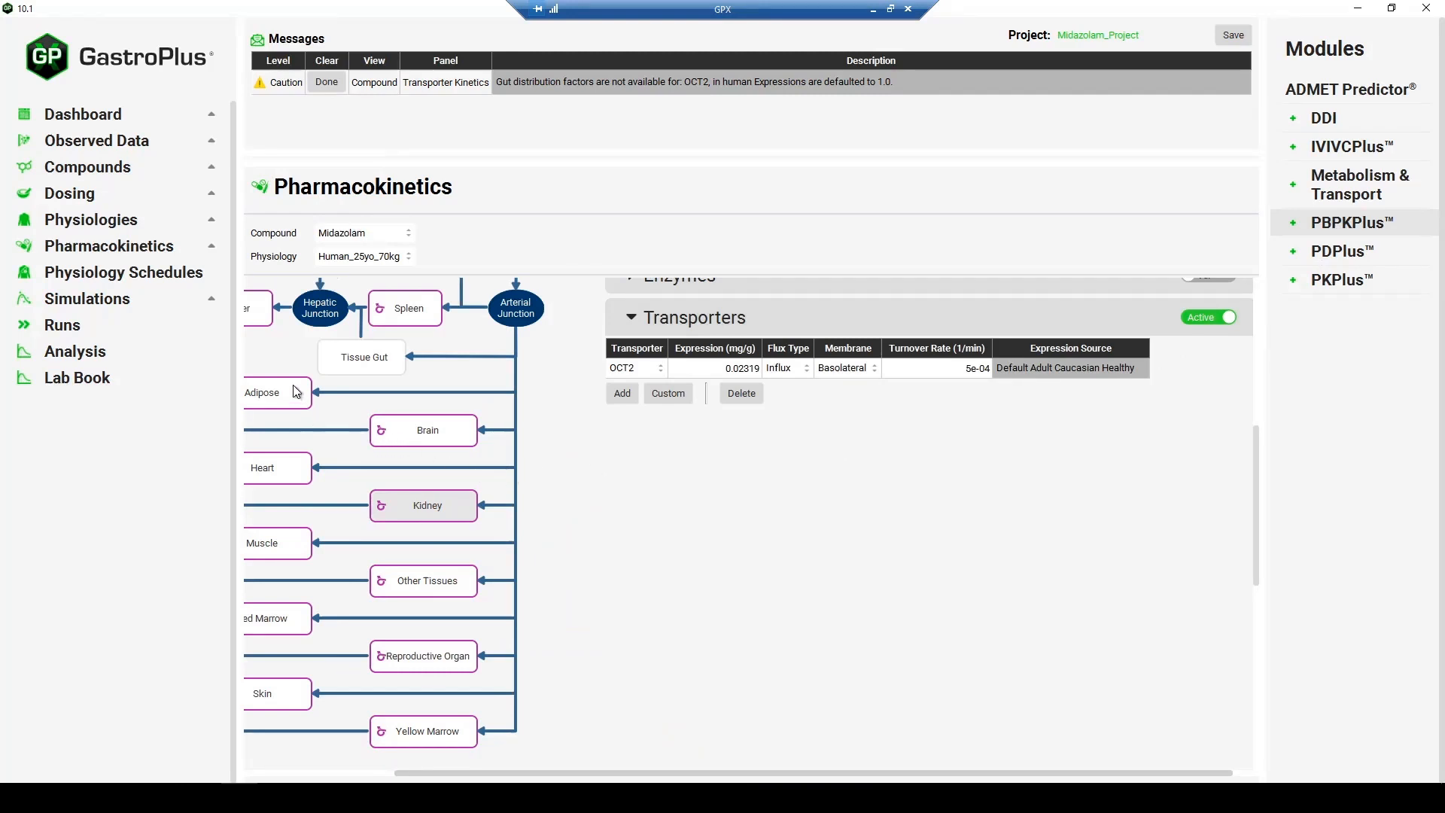
- Select the Liver tissue in the PBPK diagram and inspect its Transporters table for active transporters
click(286, 358)
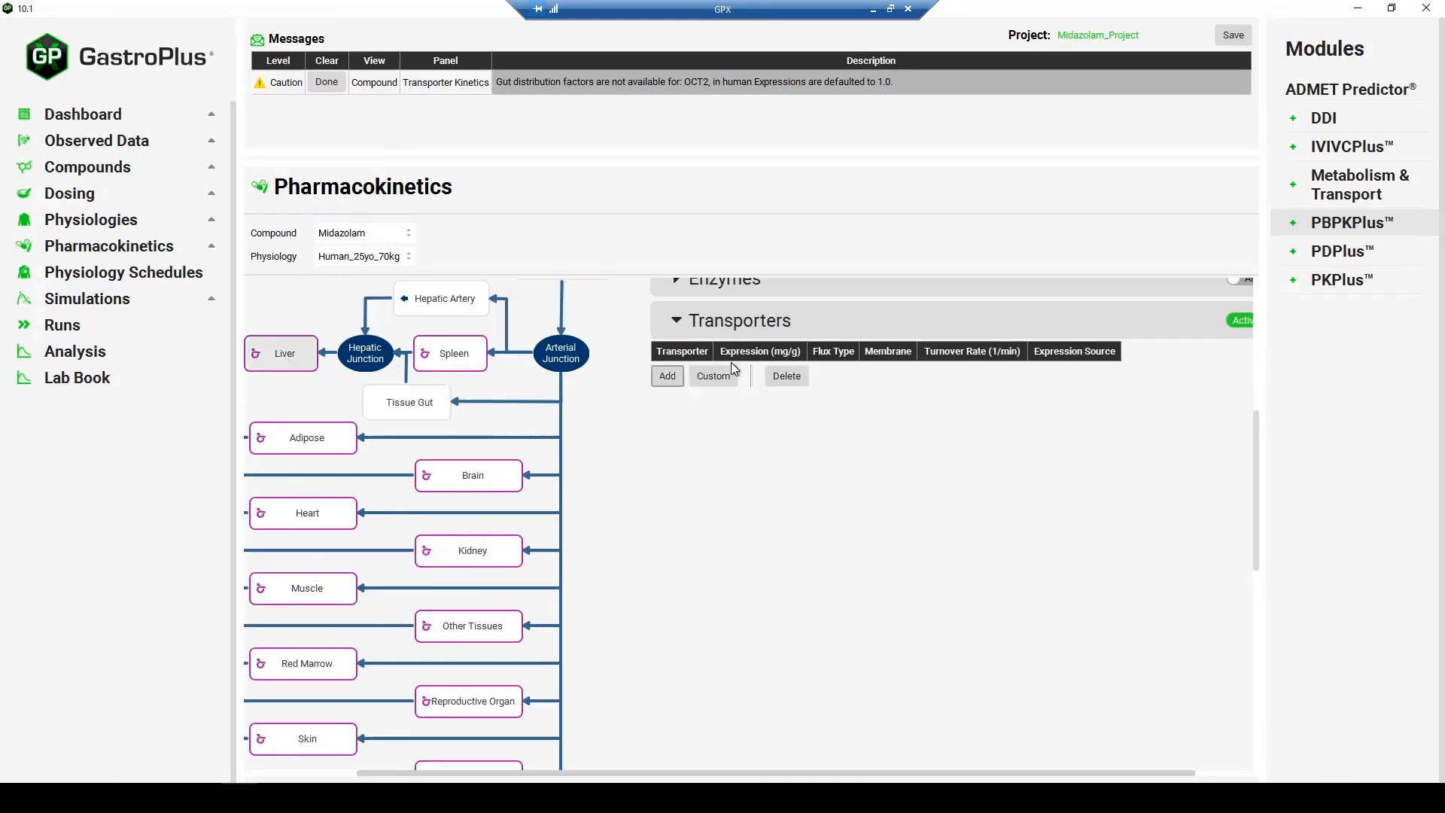
click(787, 376)
click(711, 376)
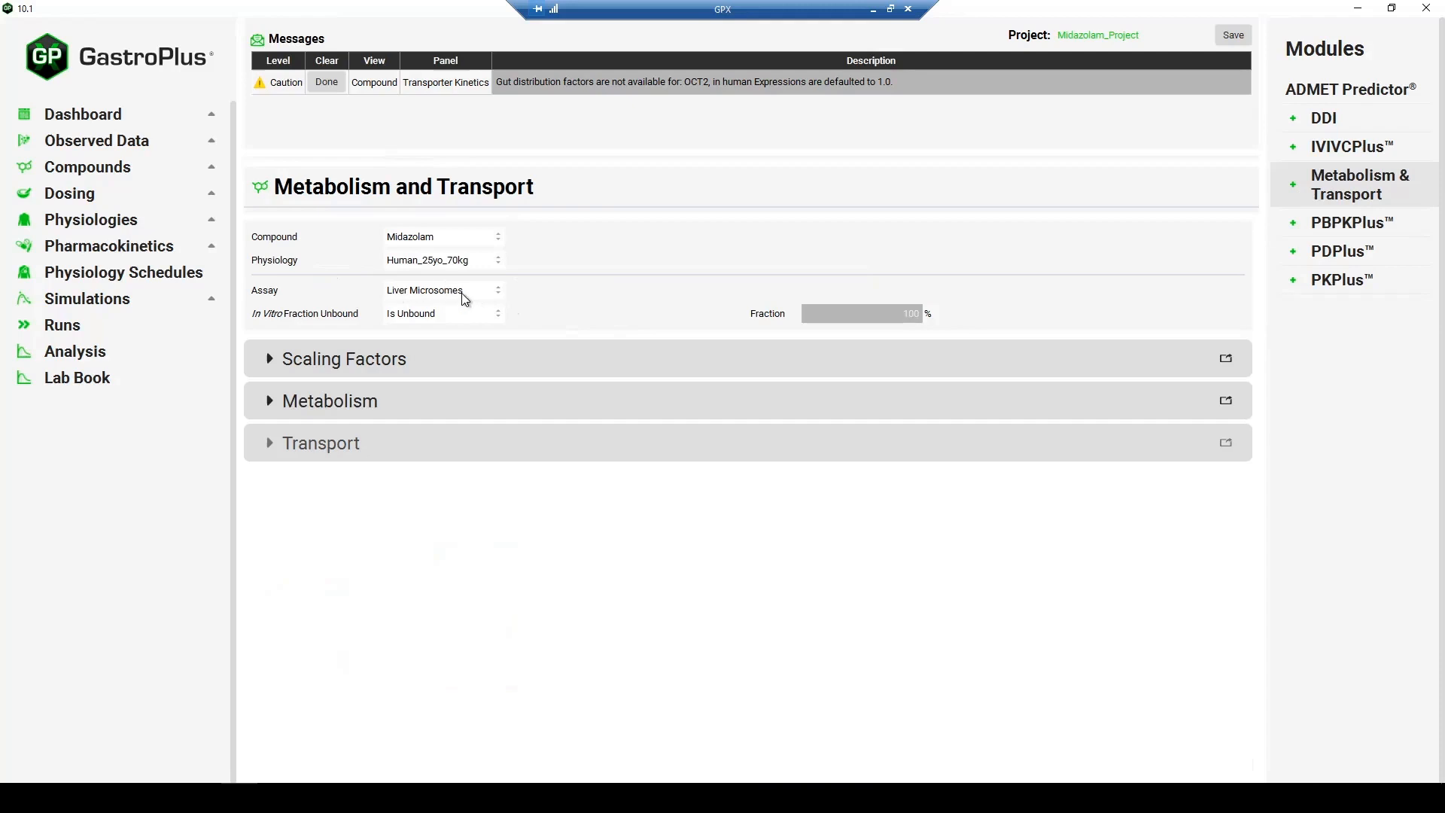
- In Metabolism and Transport, set the assay to Expressed Cells and the Scaling Factors tissue to Kidney
click(463, 292)
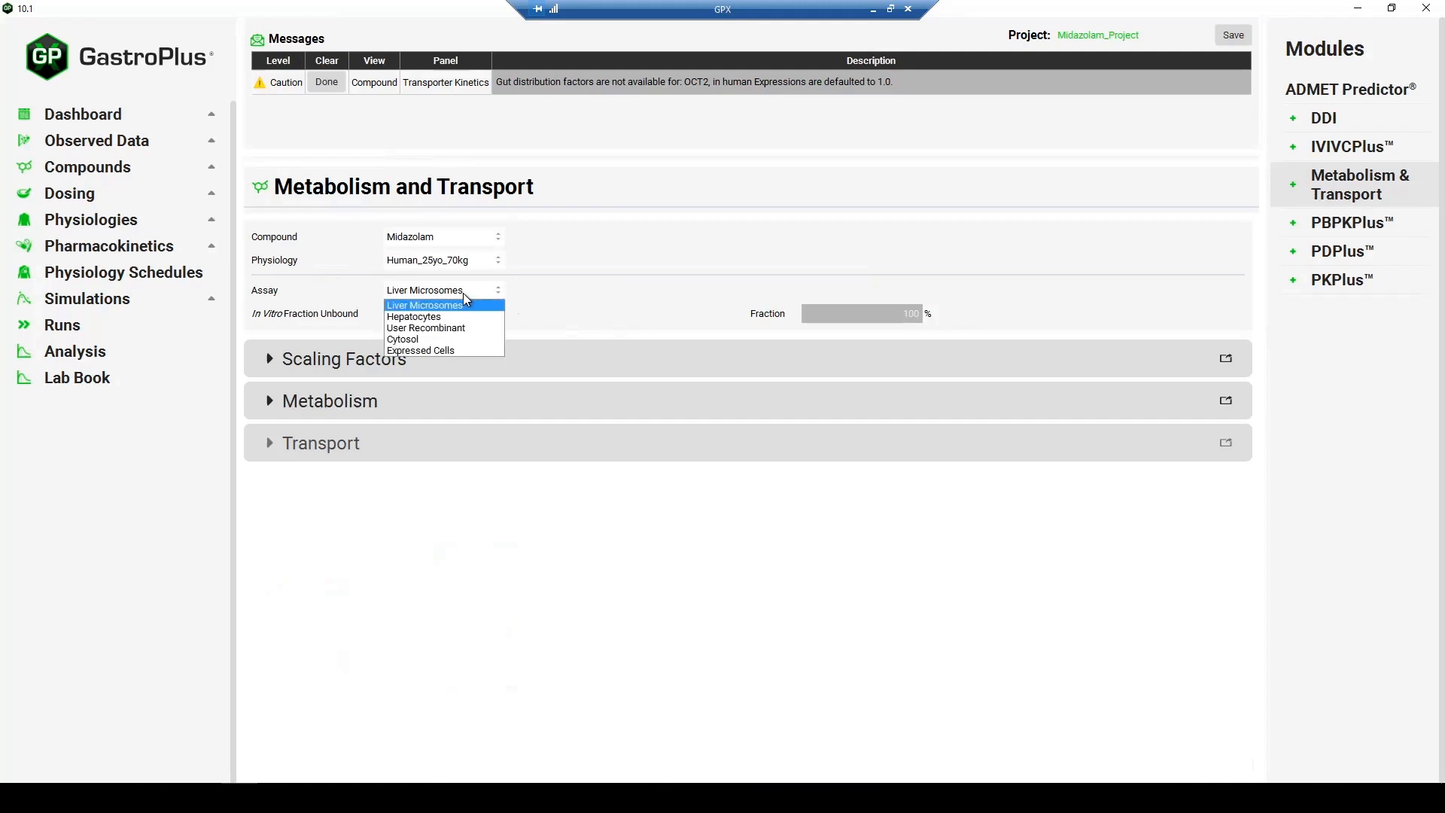
click(452, 349)
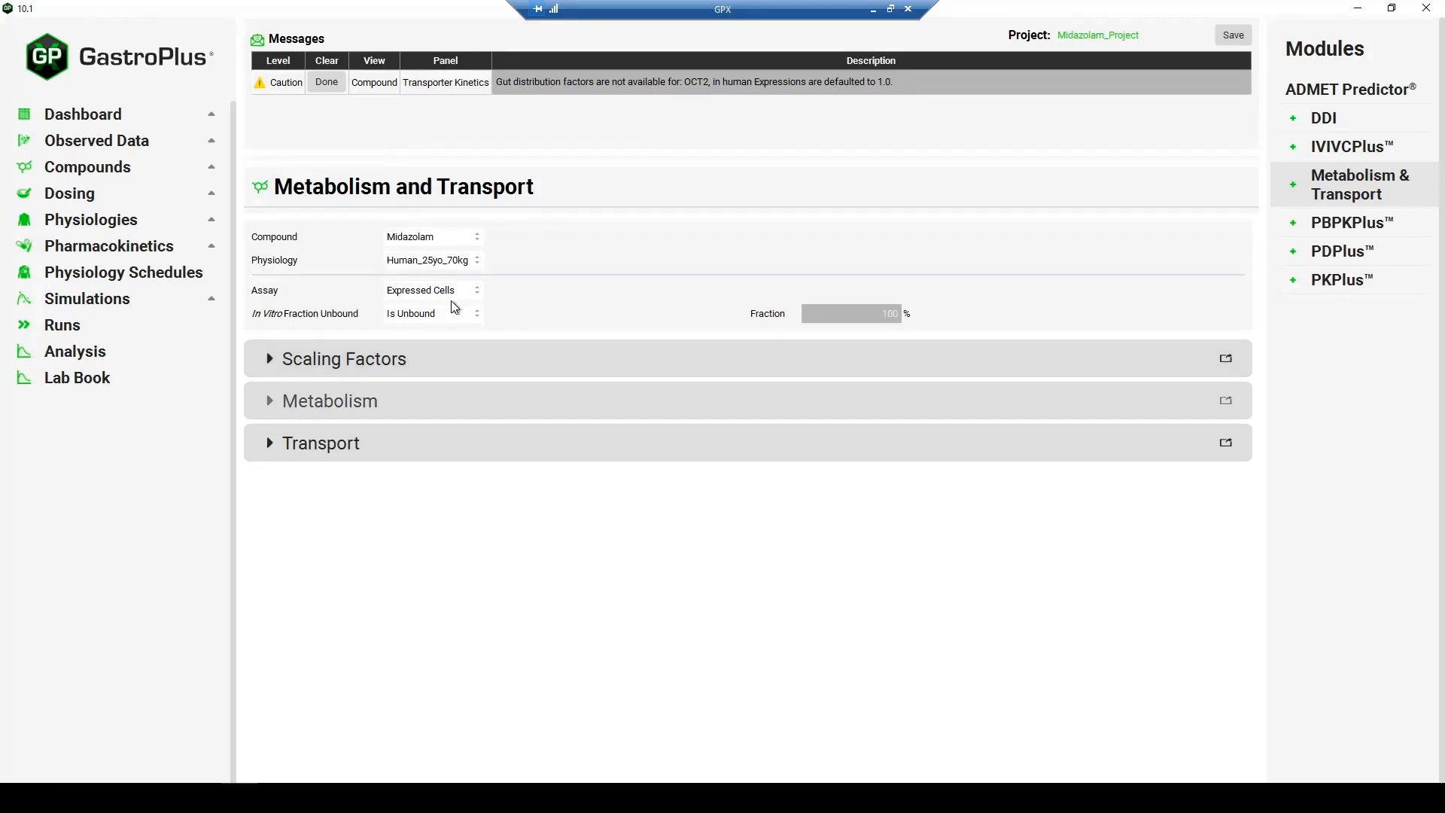
click(509, 373)
click(536, 388)
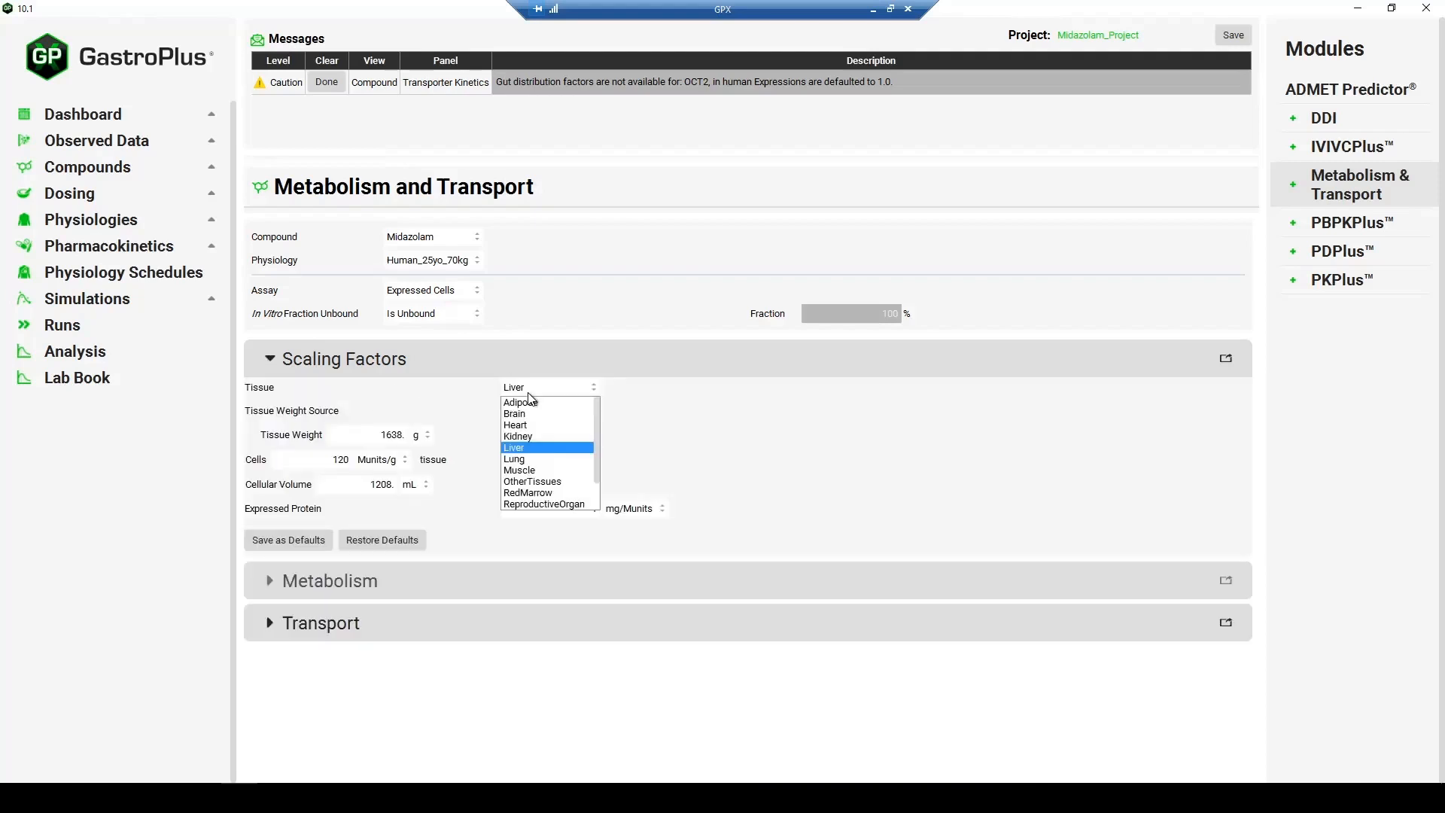
click(529, 437)
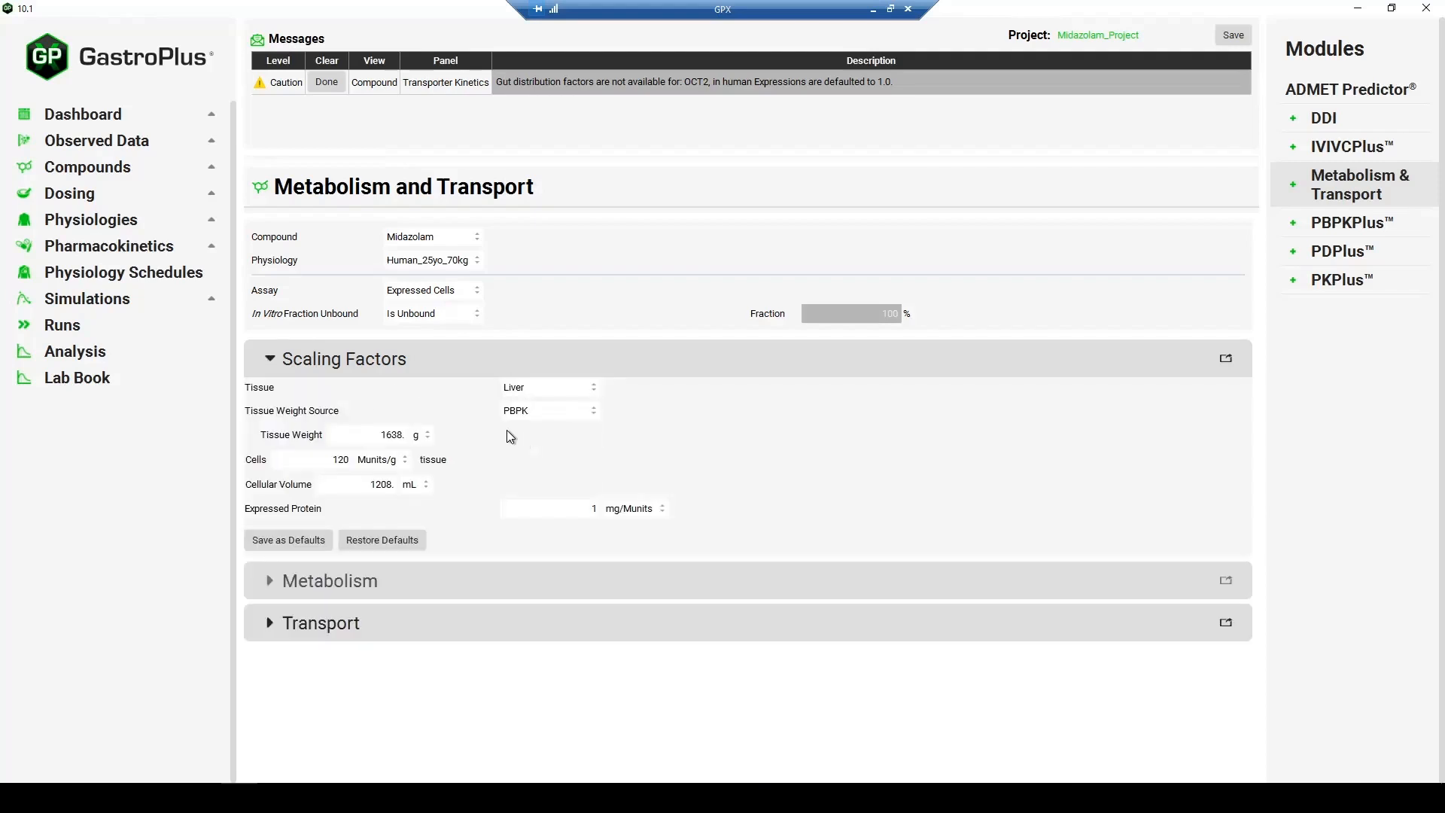
click(465, 365)
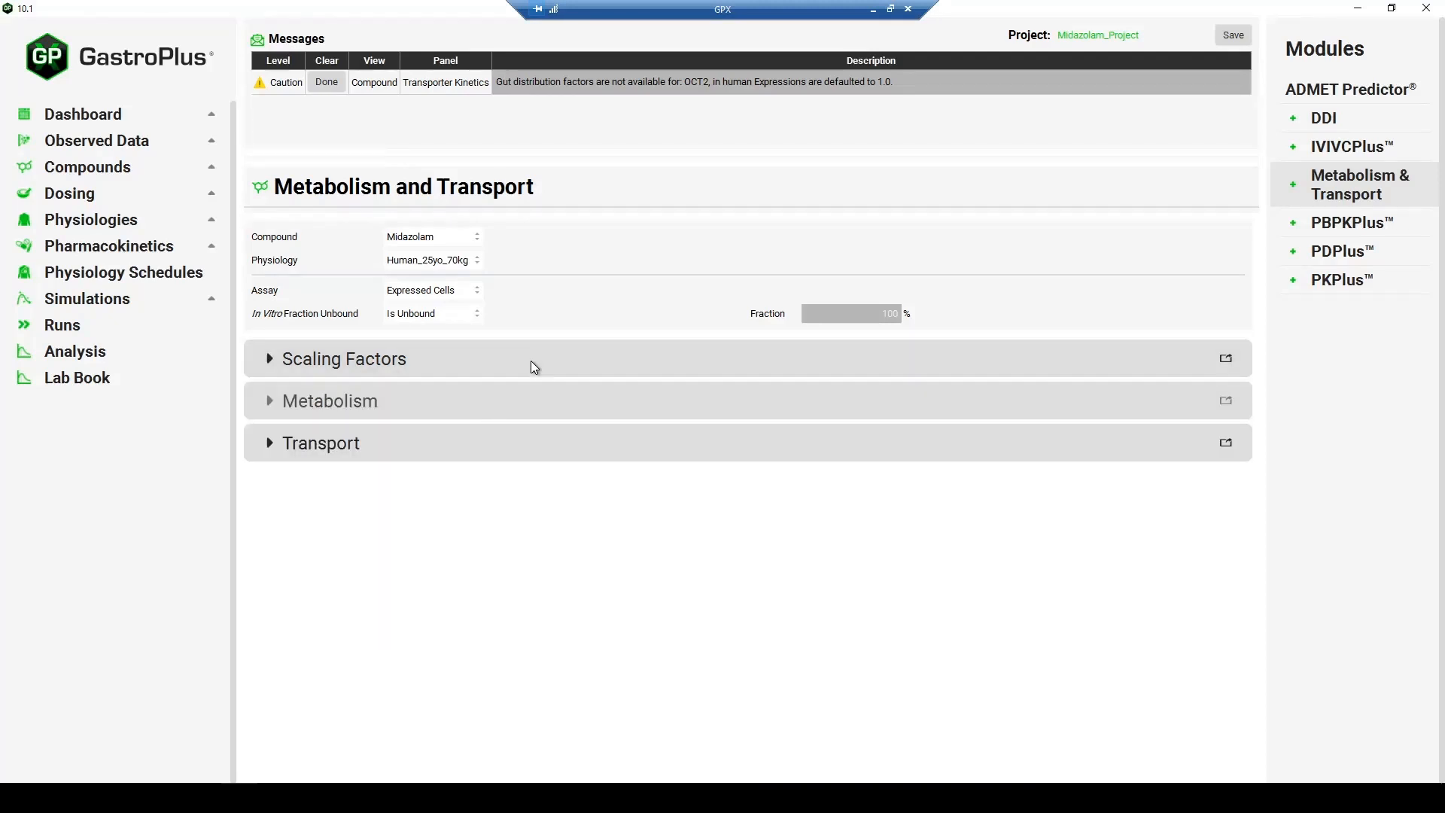
- In the Transport section, enter OCT2's in vitro Vmax as 10 nmol/min/mg protein and Km as 1 µmol/L
click(457, 446)
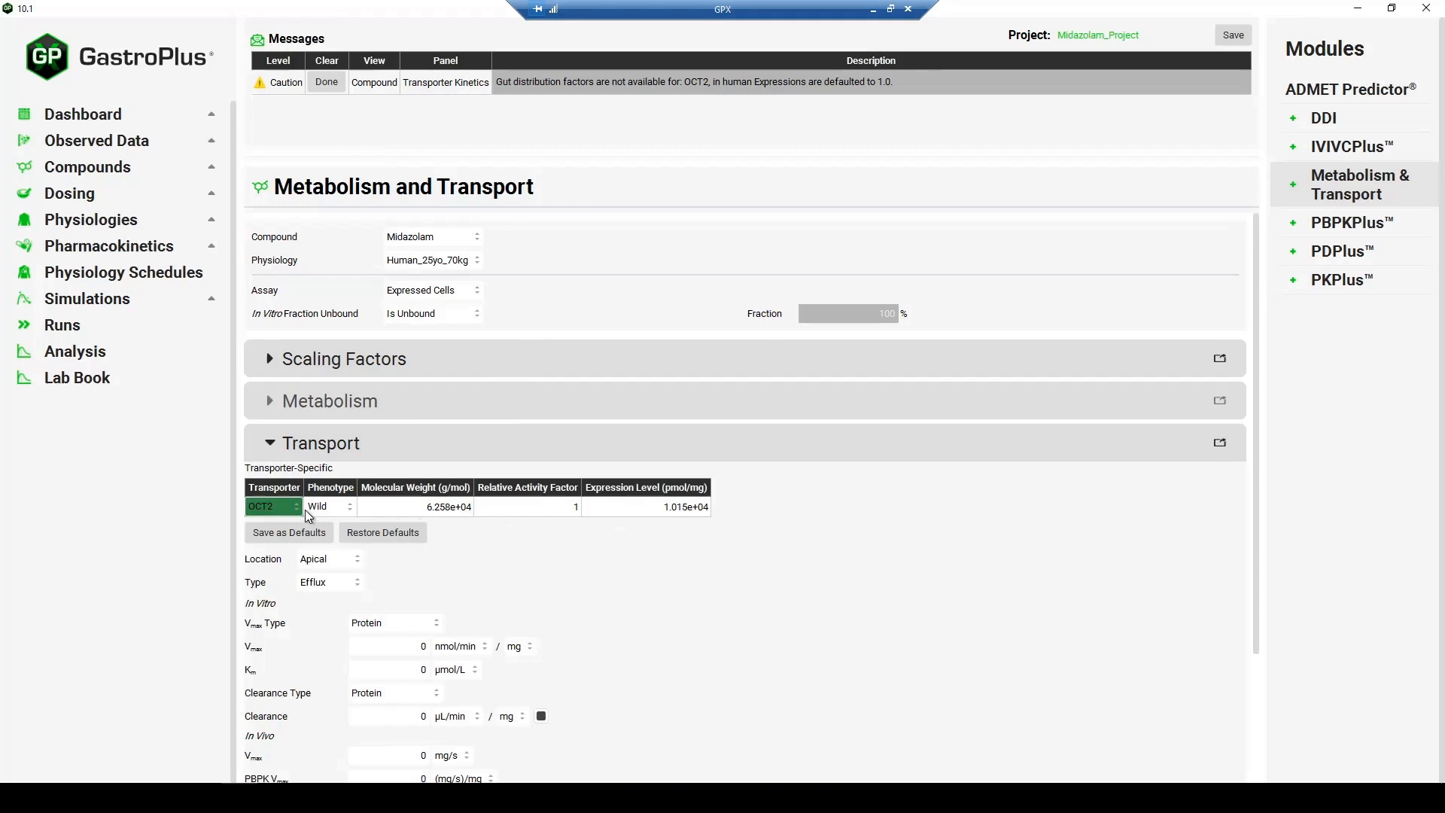
scroll(290, 521, down, 1)
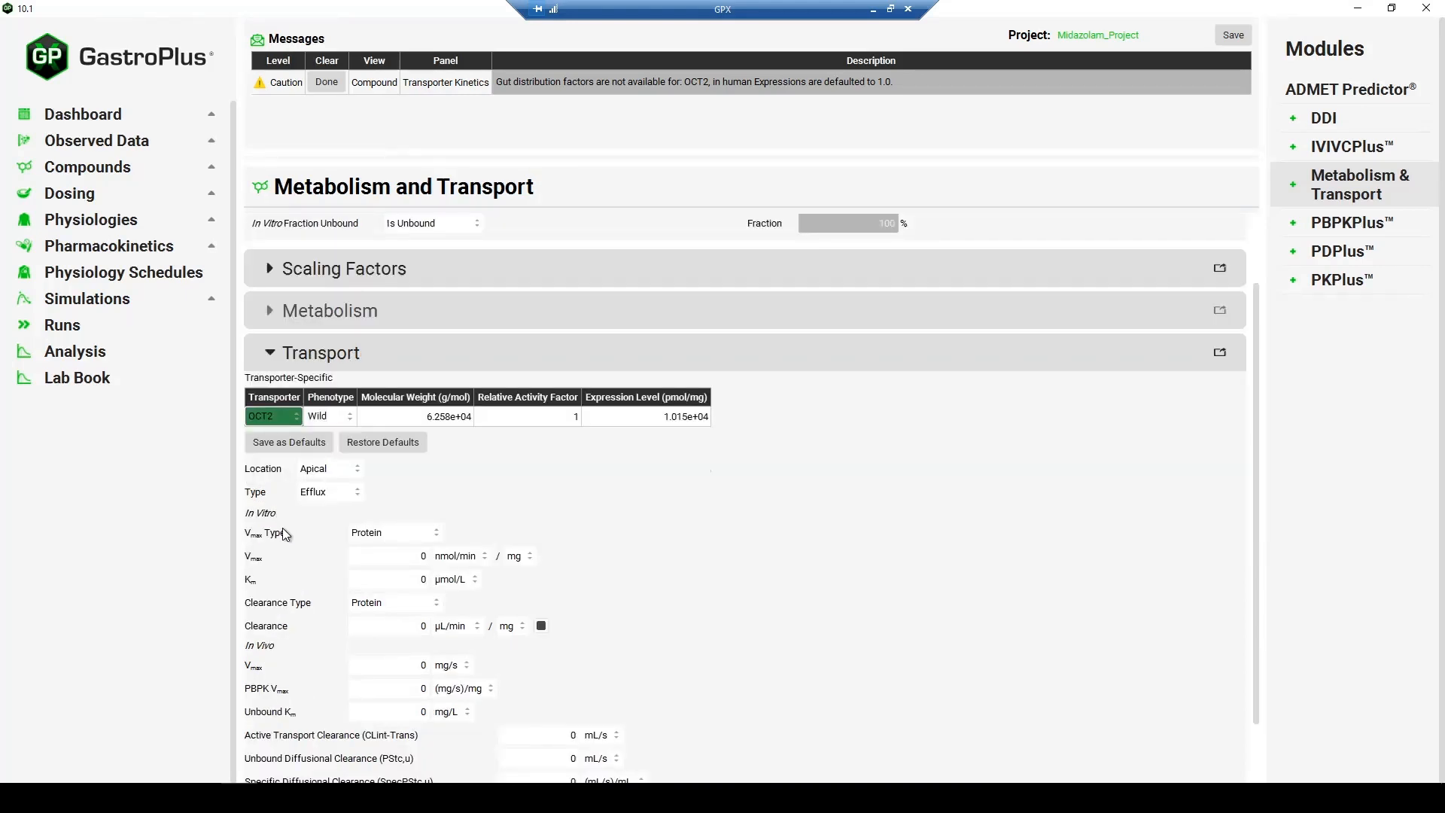
scroll(294, 498, down, 1)
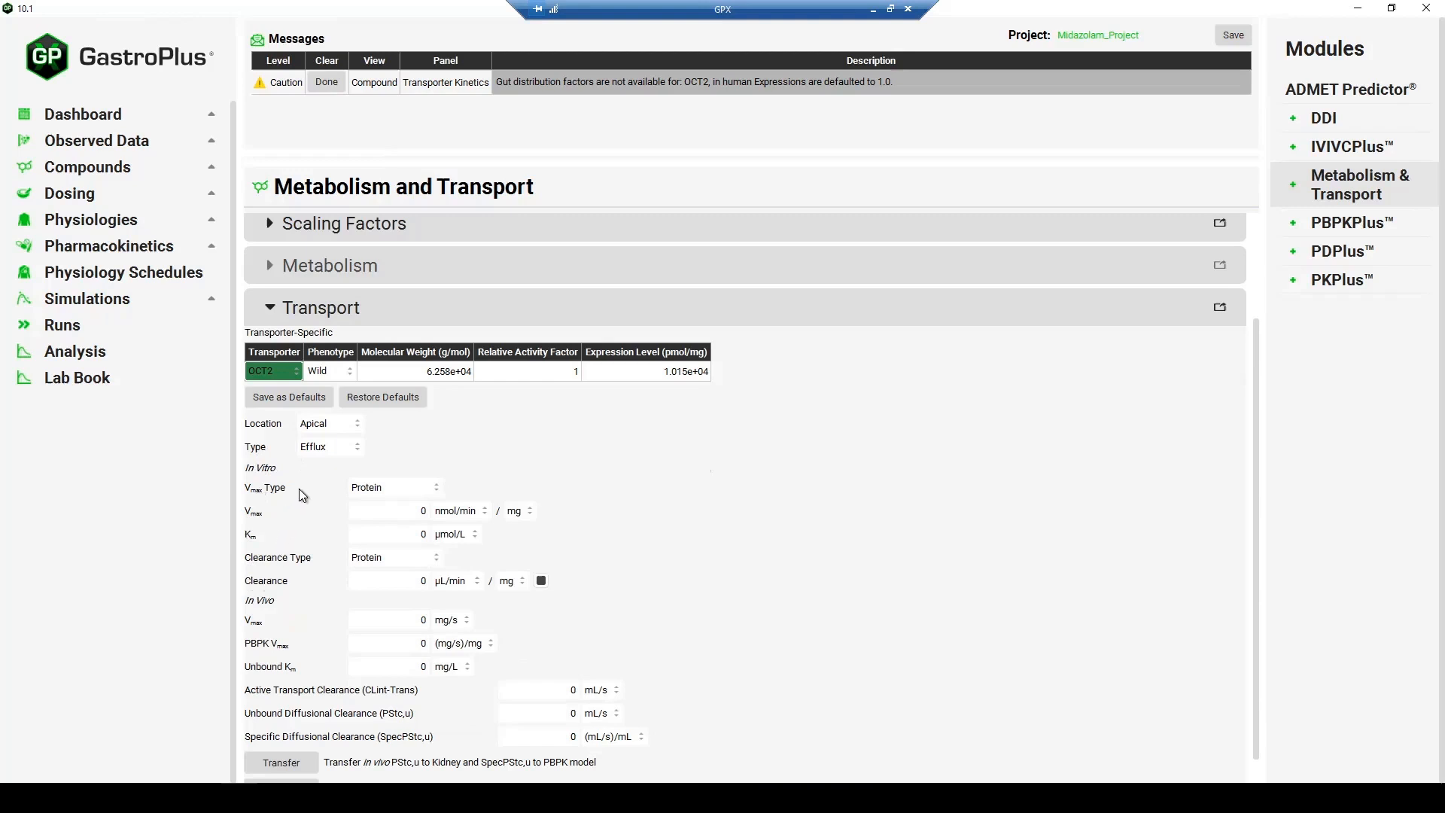
click(397, 487)
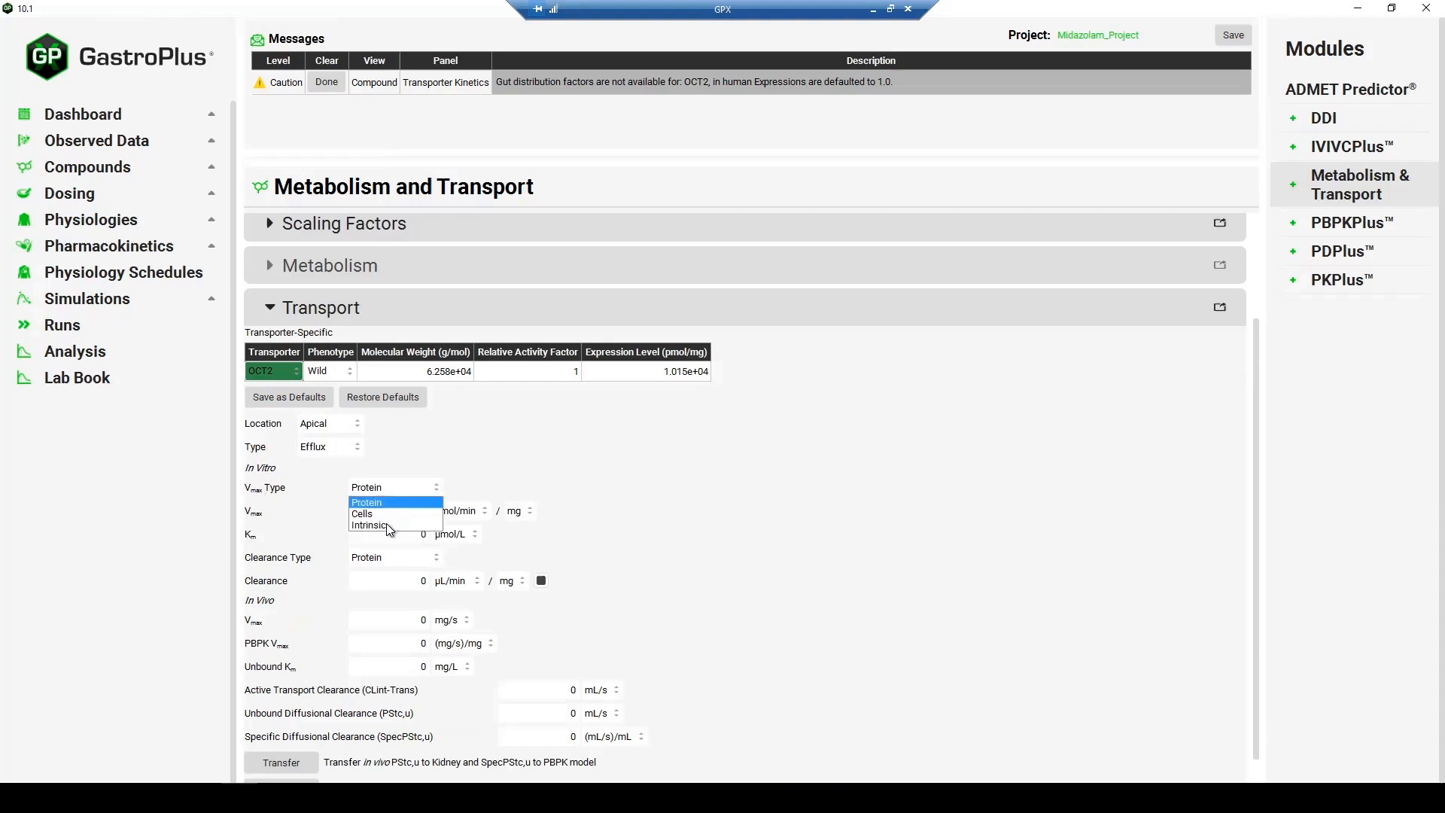
click(525, 529)
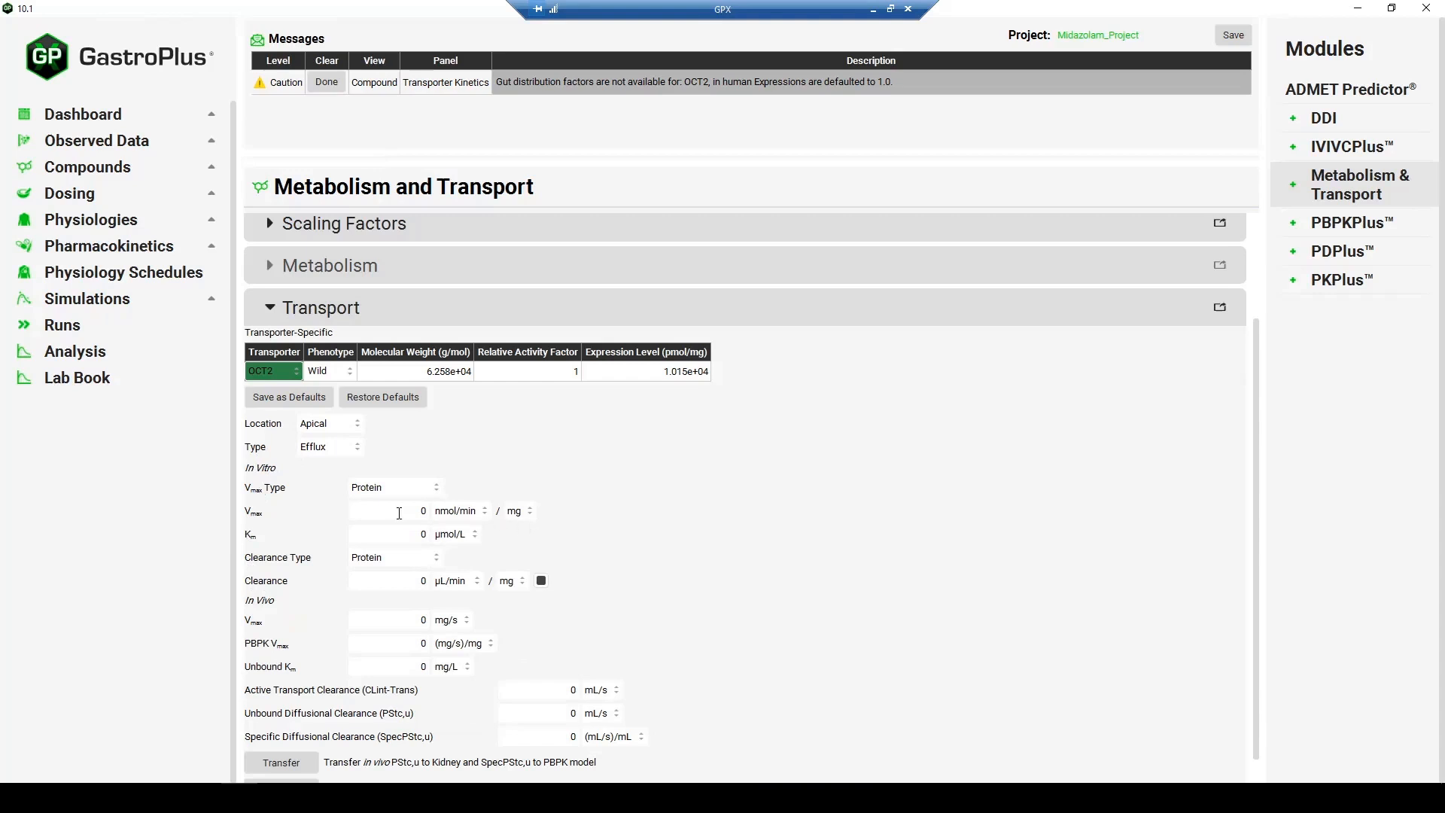
double_click(454, 514)
text(10)
double_click(410, 541)
text(1)
key(Return)
- Transfer the in vivo Vmax and Km for OCT2 to the transporter table and view them under Compounds
scroll(296, 756, down, 1)
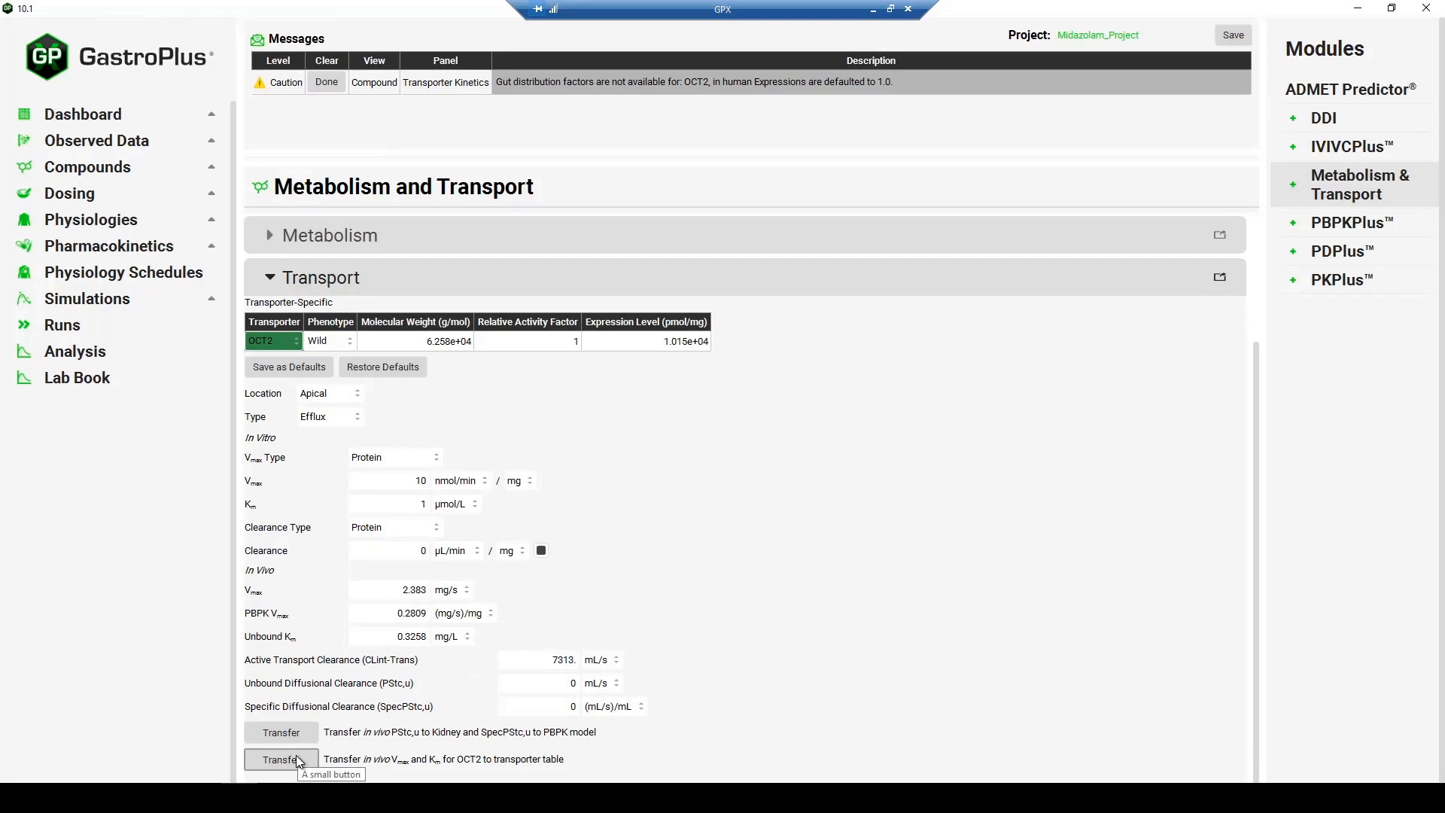
click(295, 756)
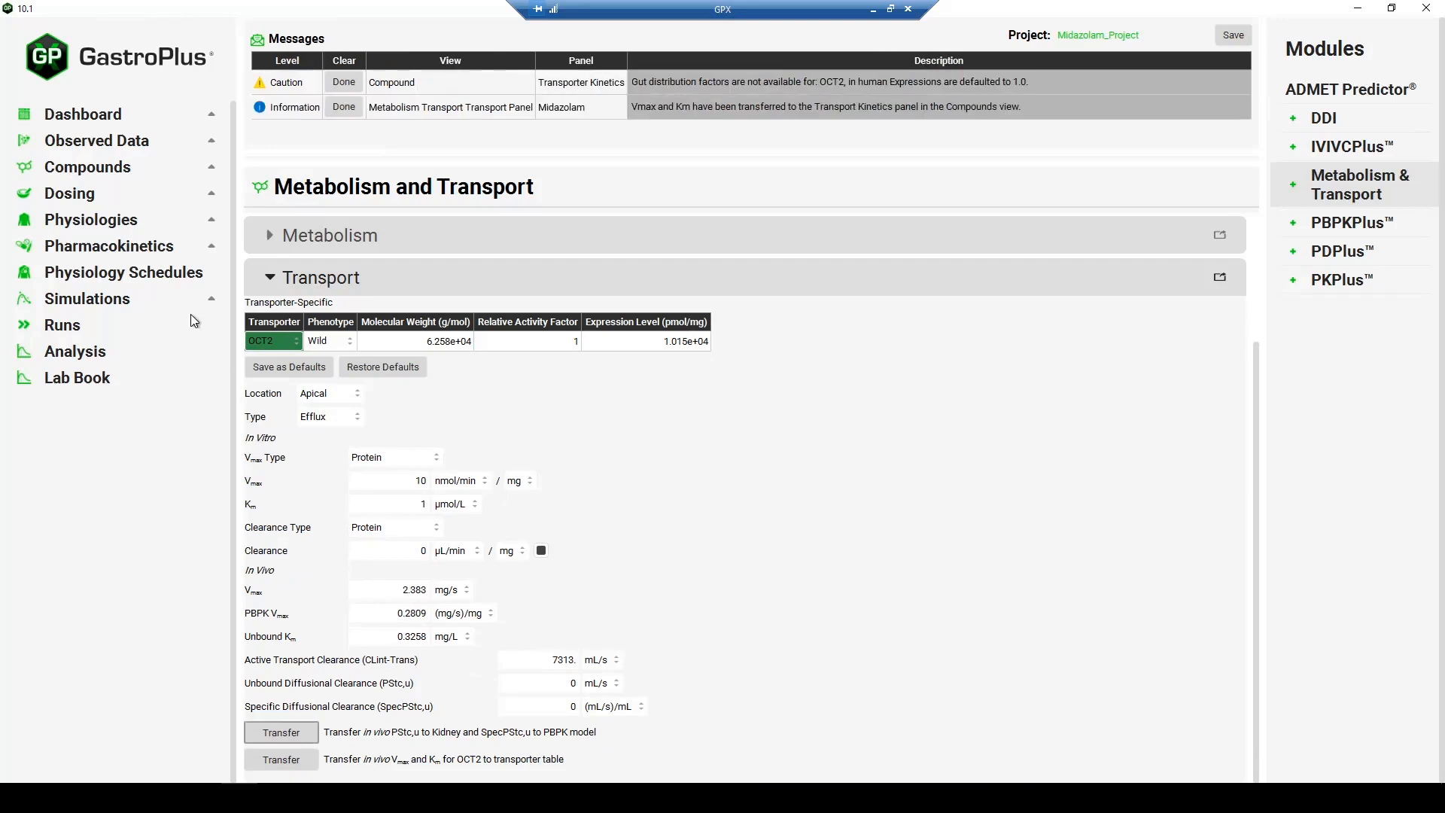
click(107, 172)
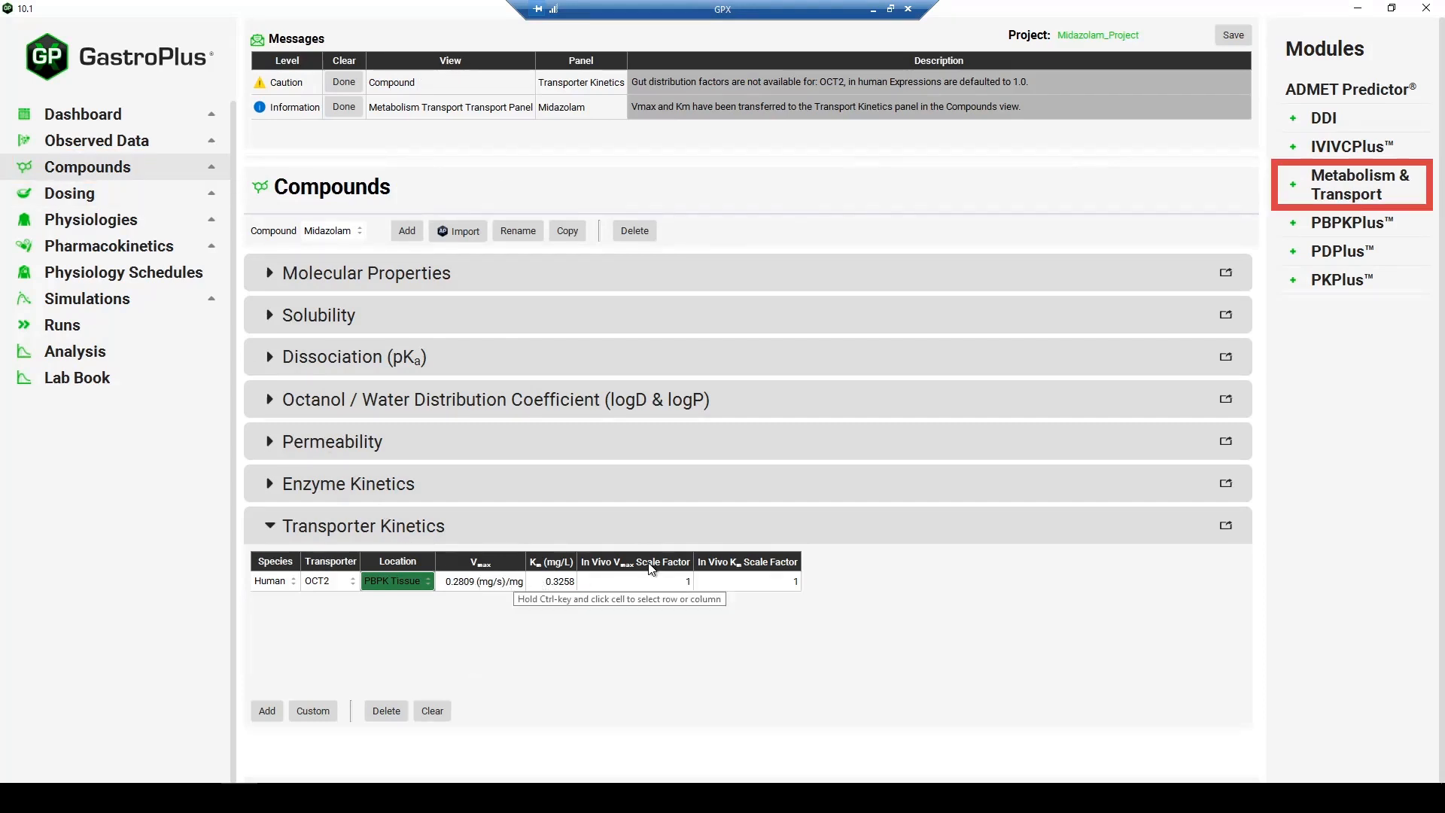
- Return to Metabolism and Transport and set OCT2's in vitro Vmax and Km to 0
click(1319, 196)
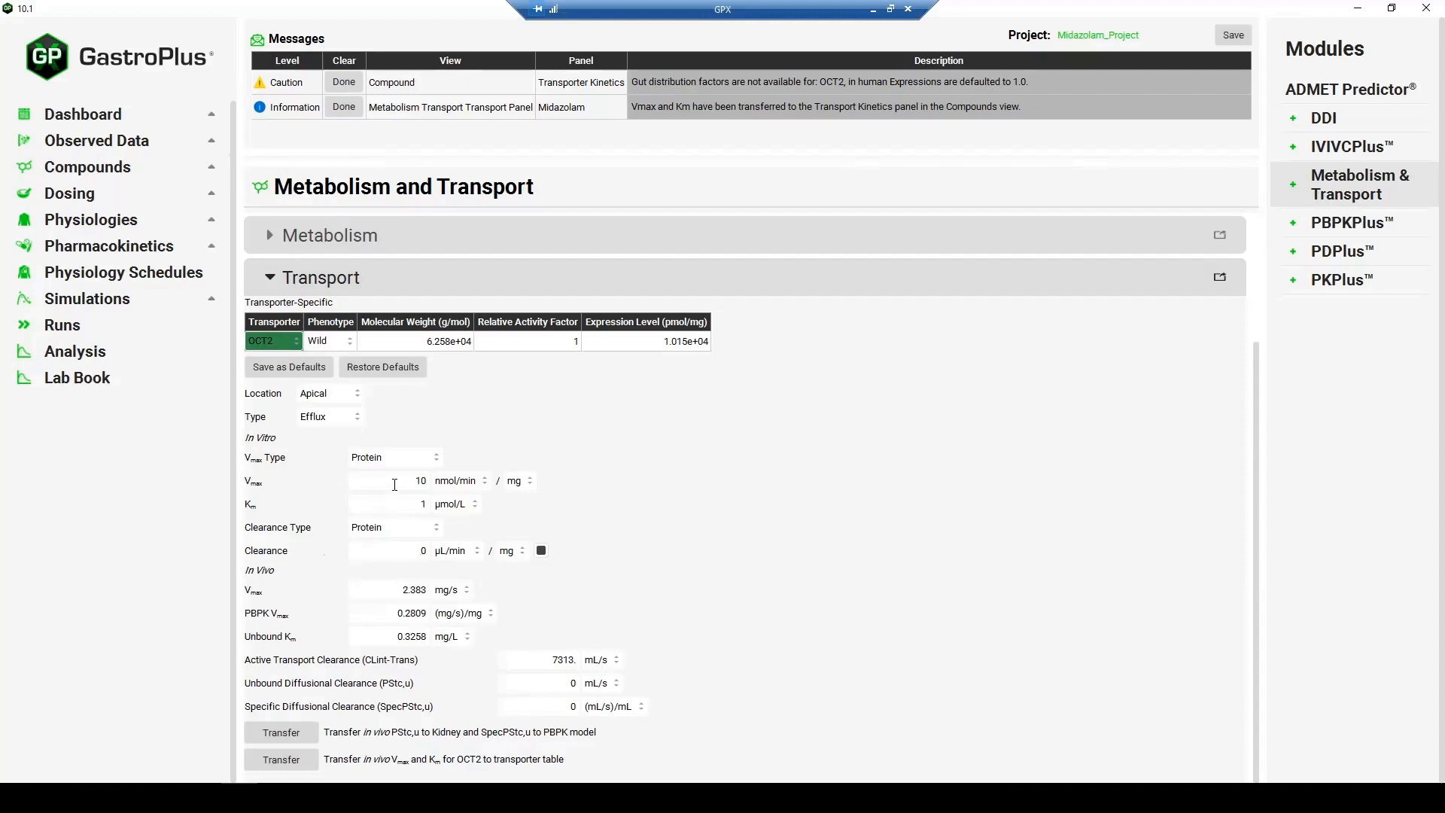
drag(410, 481, 454, 486)
text(0)
key(Tab)
text(0)
key(Tab)
- Set OCT2's in vitro Clearance to 10 µL/min/mg protein, and collapse the Transport section
click(390, 527)
click(395, 528)
key(shift+End)
text(10)
key(Return)
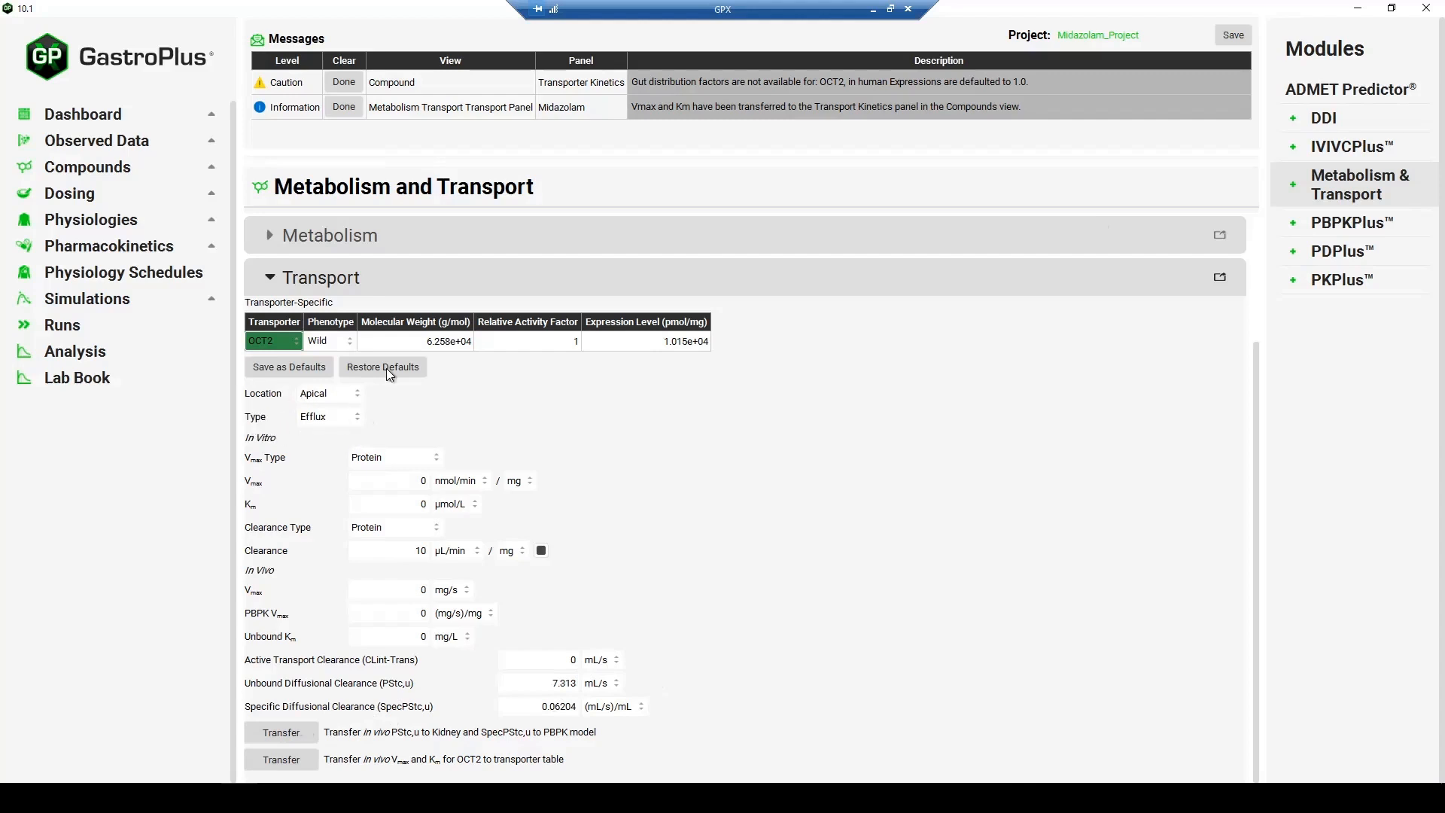
click(545, 292)
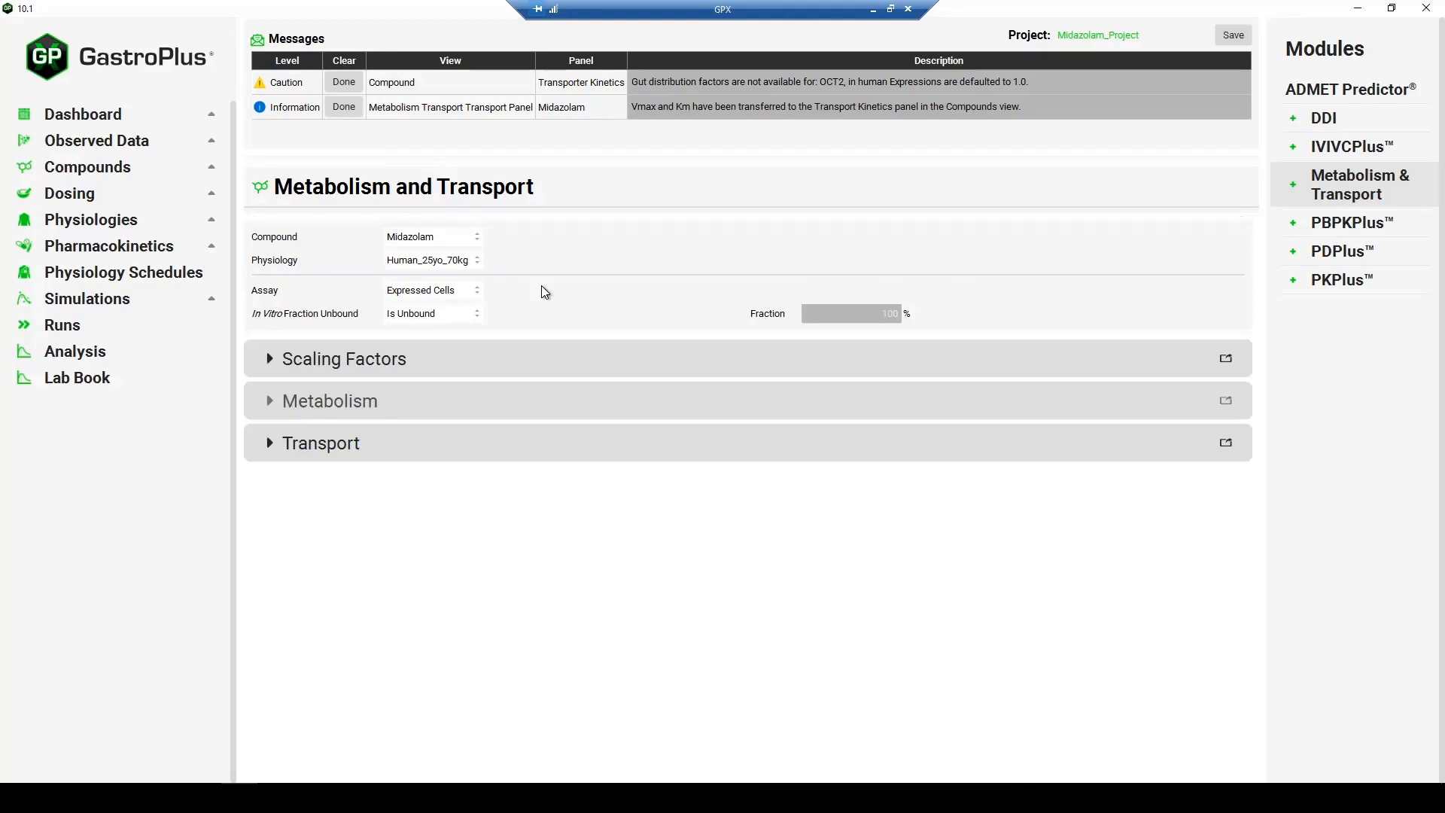